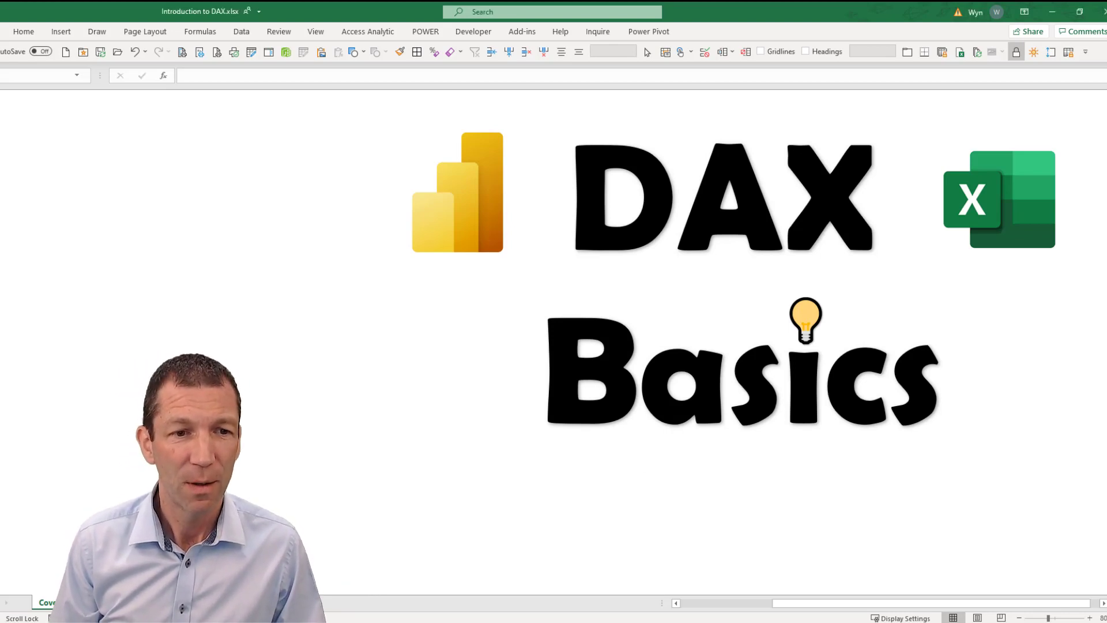
# On the tblSales worksheet, start a SUM formula in cell E8 above the Number of Units column.
pyautogui.hotkey('ctrl', 'pagedown')
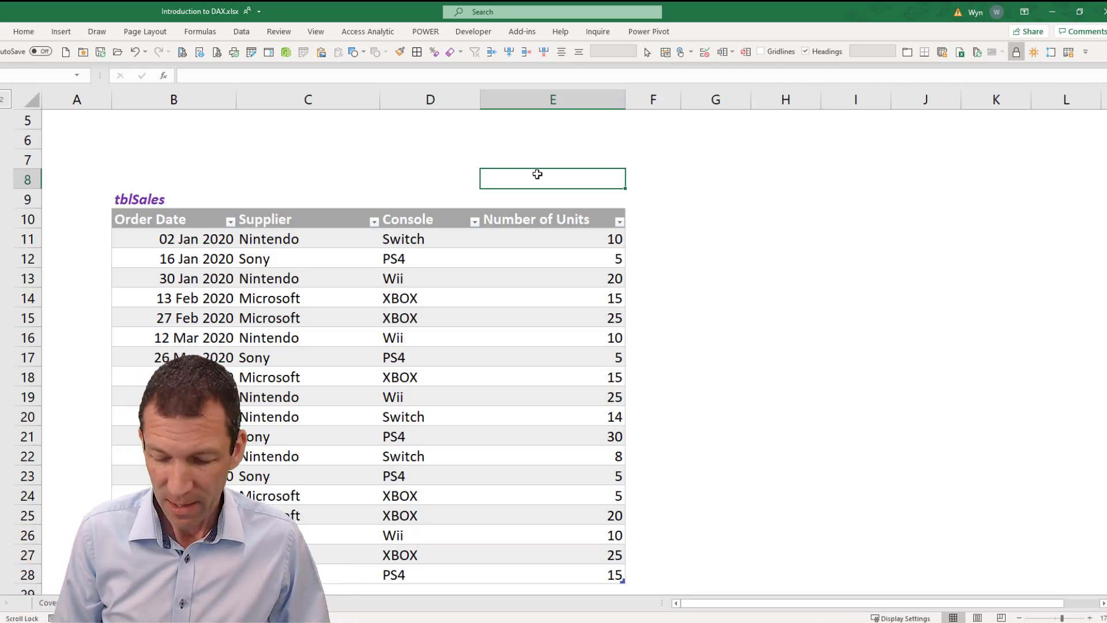
pyautogui.write('=SUM')
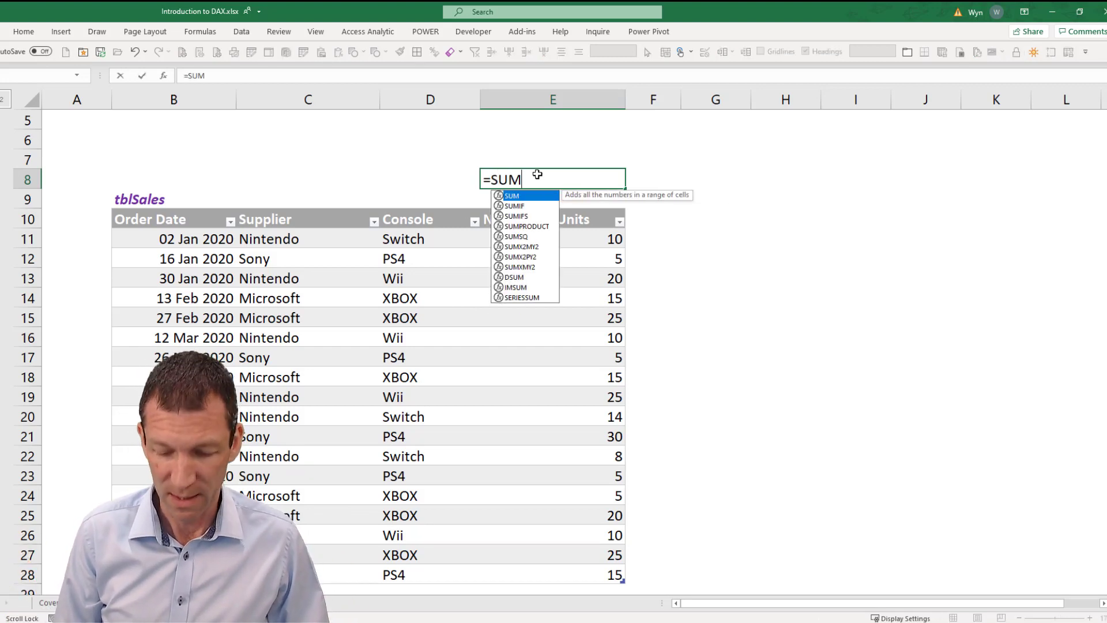
pyautogui.write('(')
pyautogui.moveTo(557, 238); pyautogui.dragTo(558, 400)
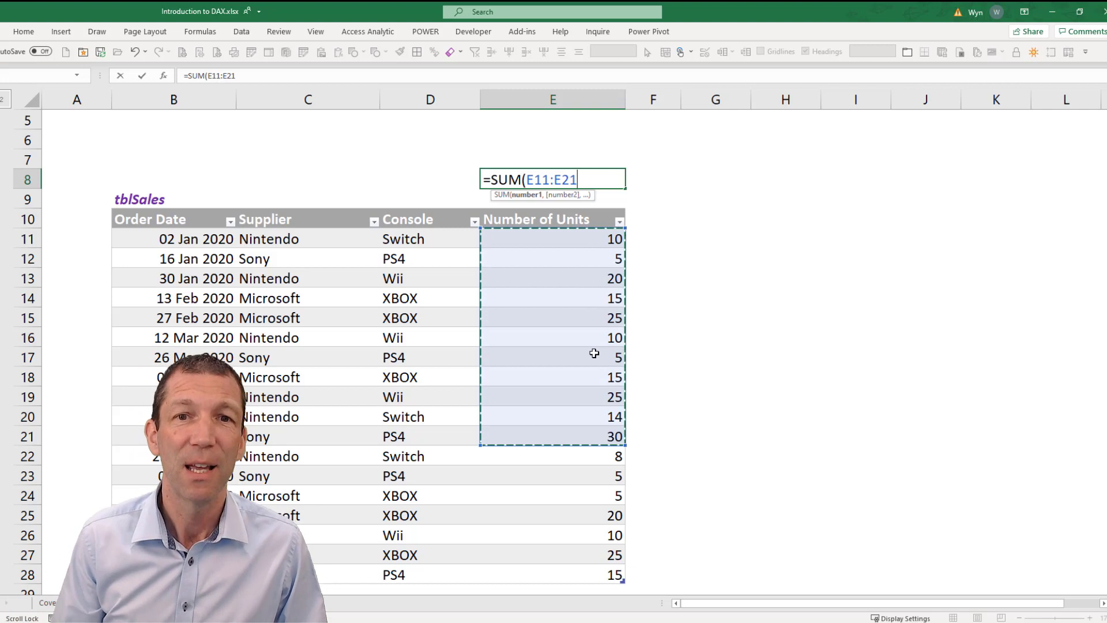
pyautogui.press('BackSpace')
pyautogui.press('BackSpace')
pyautogui.press('BackSpace')
pyautogui.press('BackSpace')
pyautogui.press('BackSpace')
pyautogui.press('BackSpace')
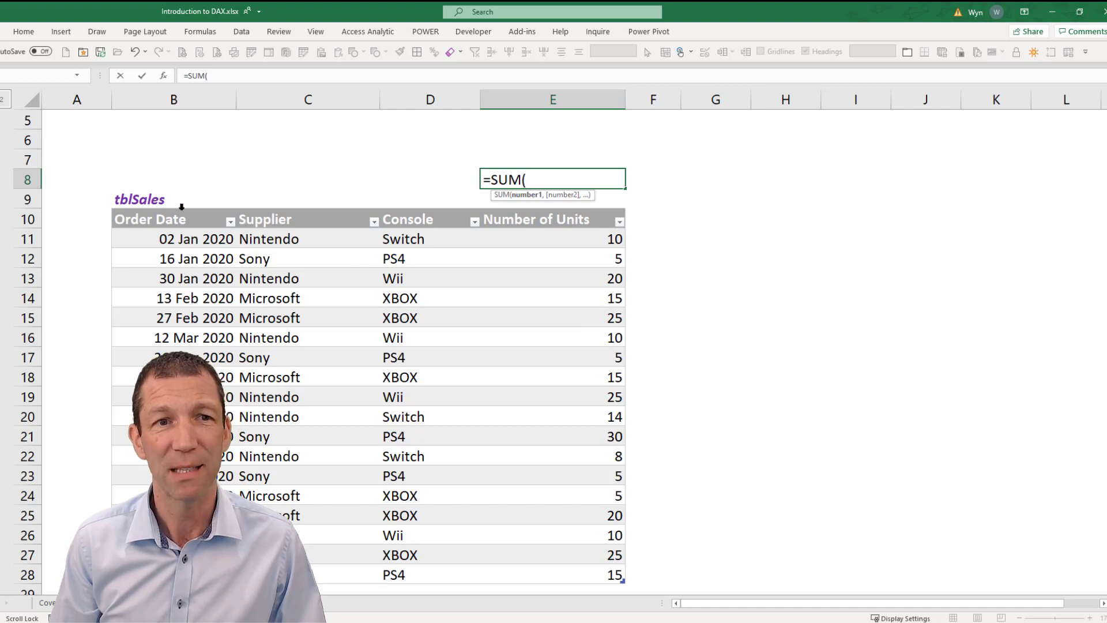
# Complete the SUM formula in E8 with the whole column reference tblSales[Number of Units].
pyautogui.click(538, 209)
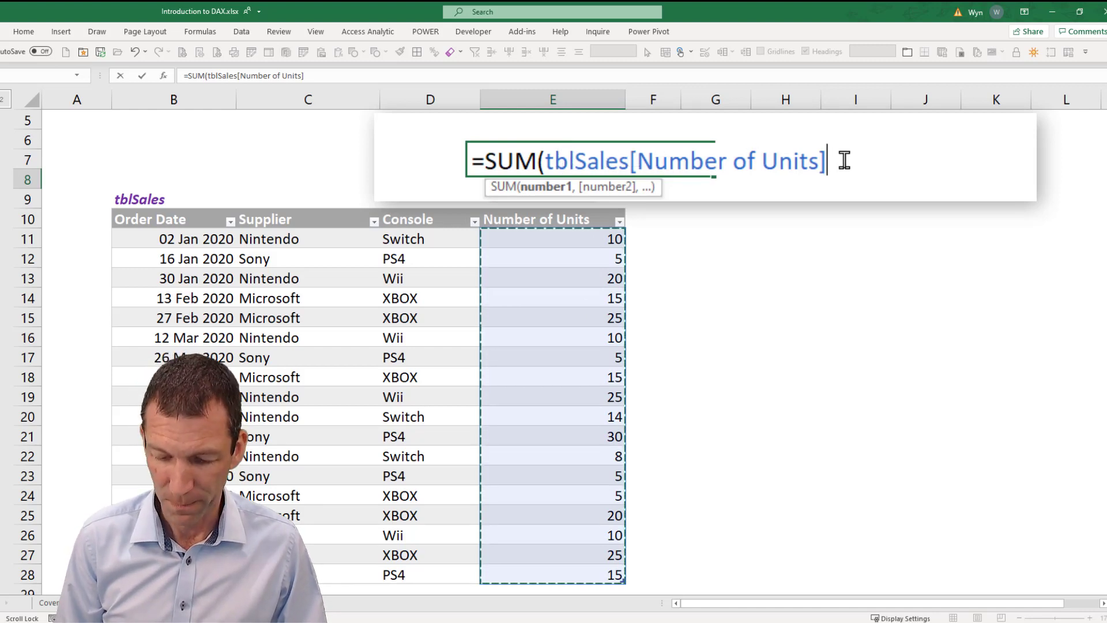
pyautogui.write(')')
pyautogui.hotkey('ctrl', 'Return')
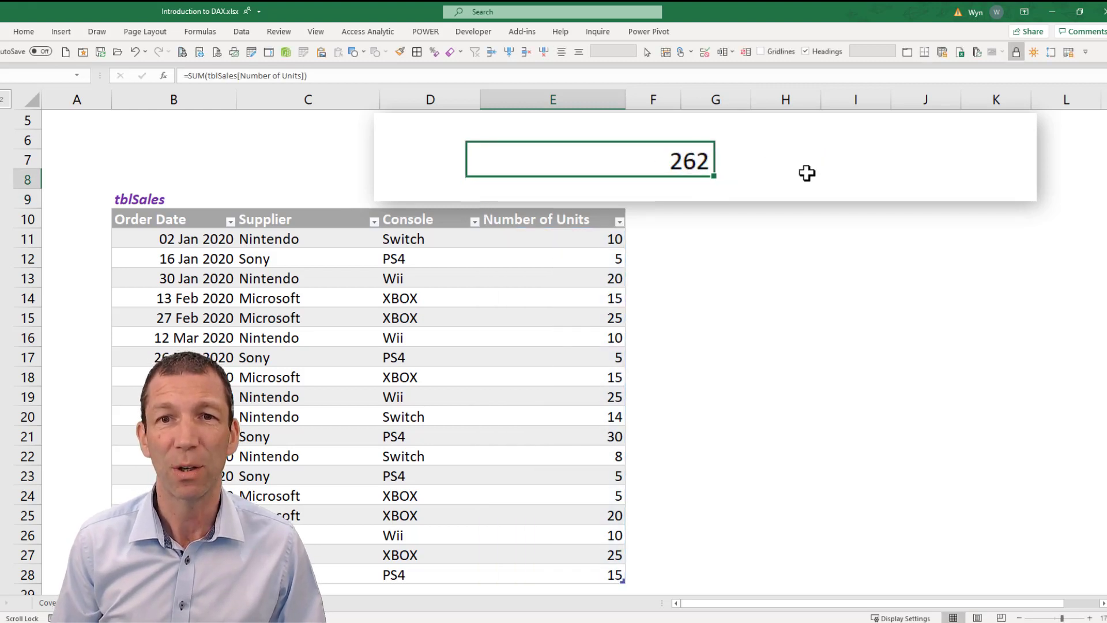
pyautogui.press('F2')
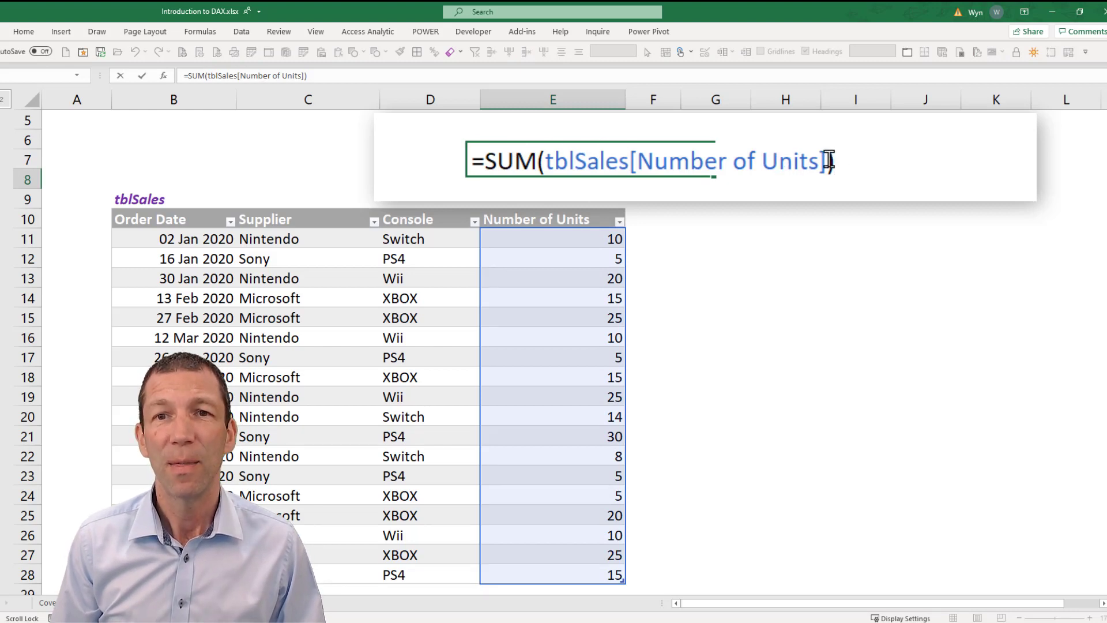
pyautogui.press('Escape')
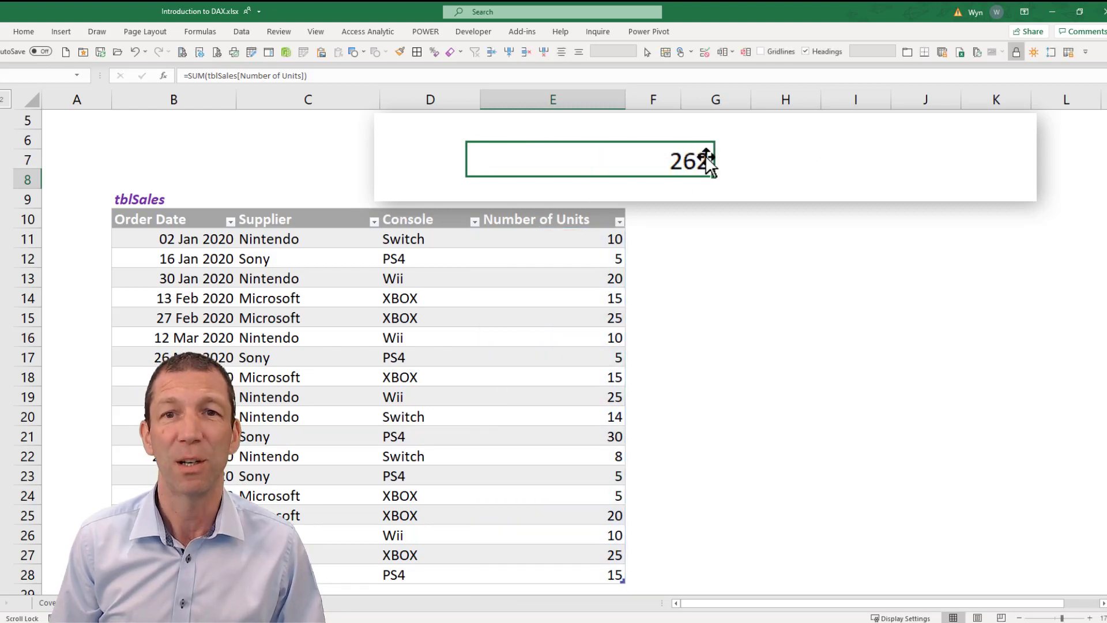
pyautogui.press('F2')
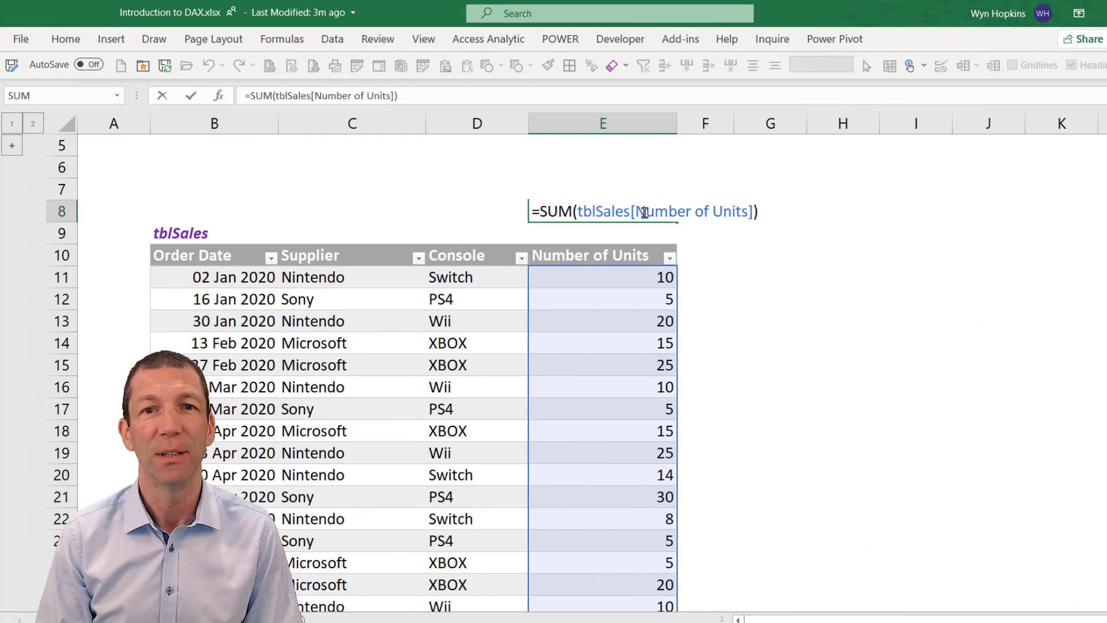
pyautogui.hotkey('ctrl', 'Return')
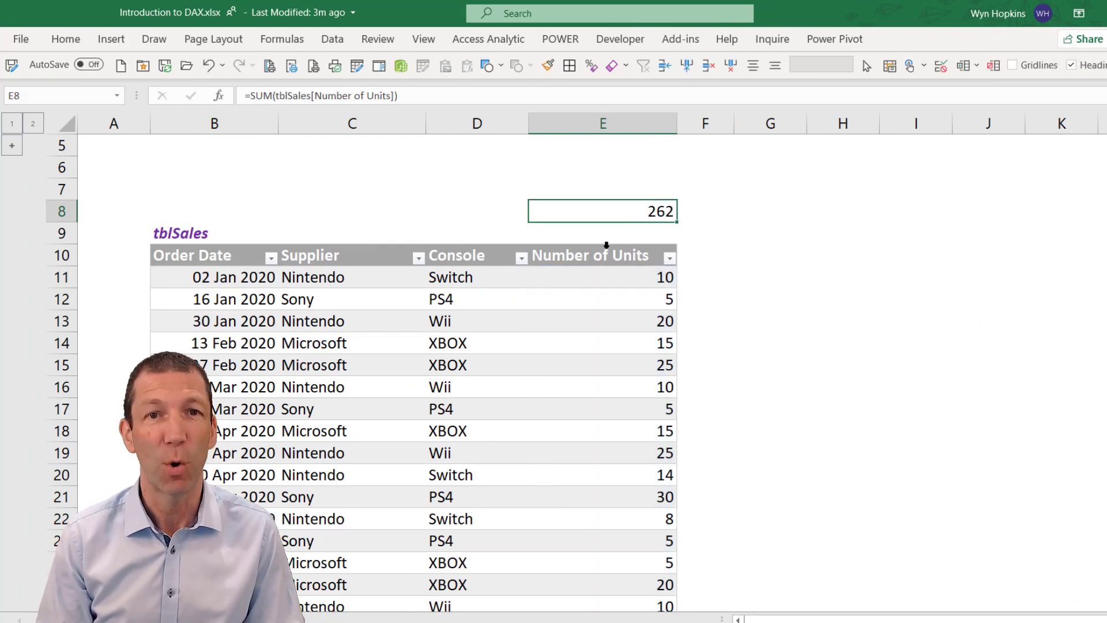
# Bring the tblSales table into the Power Query Editor as a new query.
pyautogui.click(447, 341)
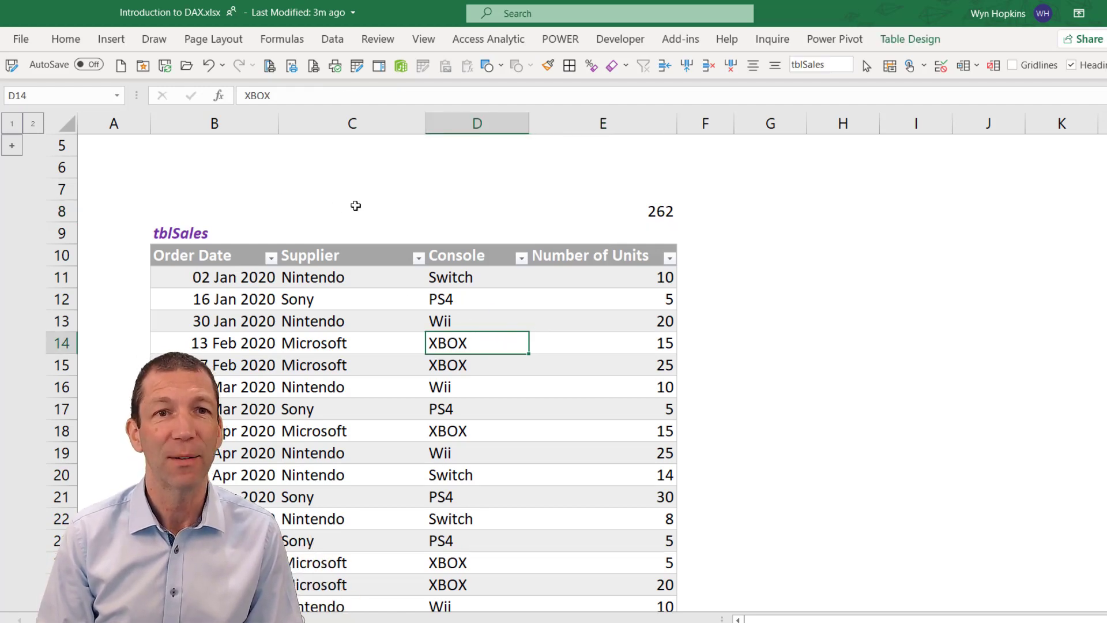
pyautogui.click(338, 46)
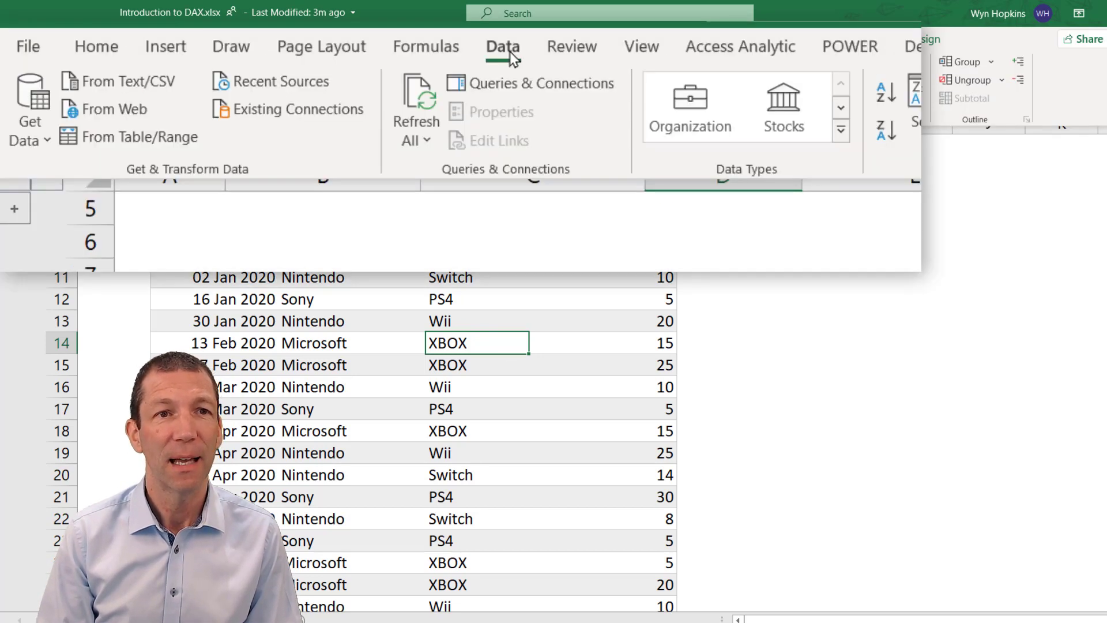
pyautogui.click(132, 144)
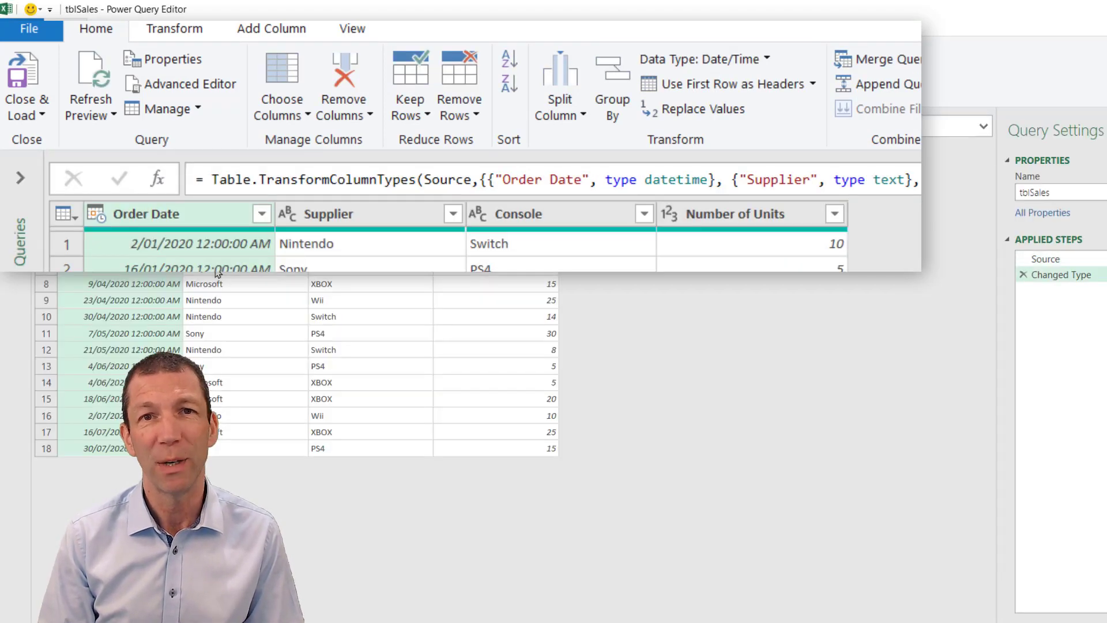
# Load the tblSales query as a connection only and add its data to the Data Model.
pyautogui.click(23, 114)
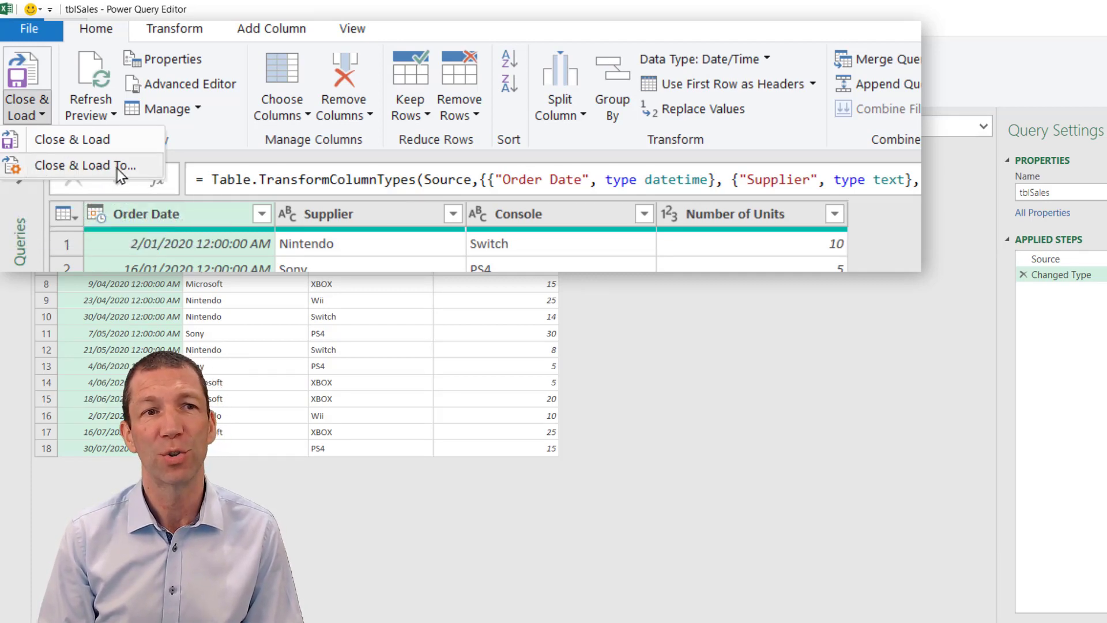
pyautogui.click(81, 120)
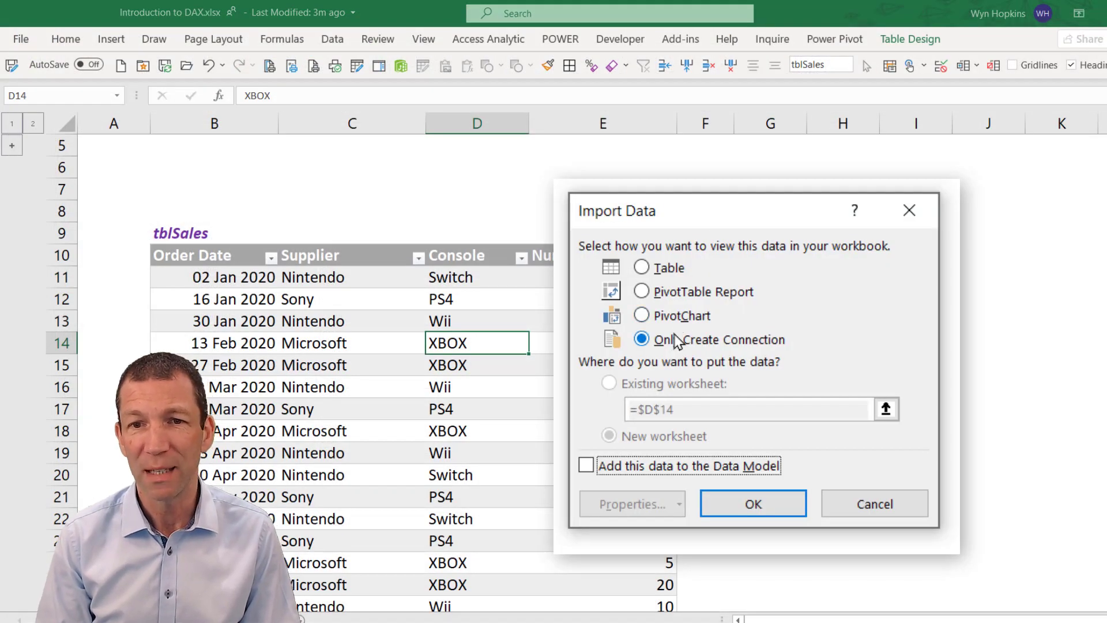
pyautogui.click(626, 472)
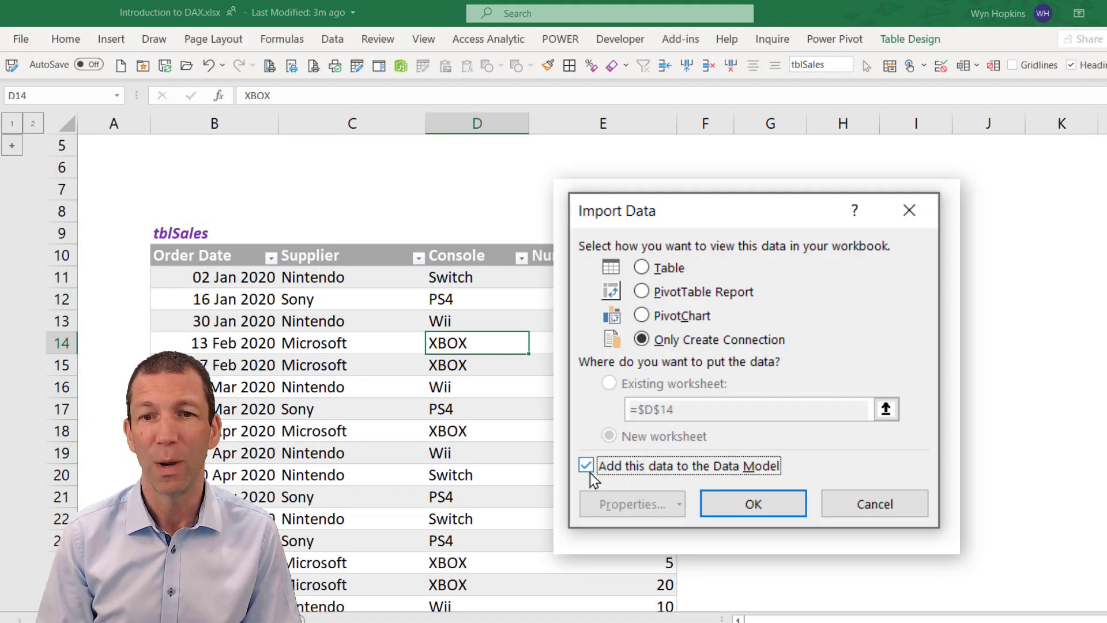
pyautogui.click(770, 507)
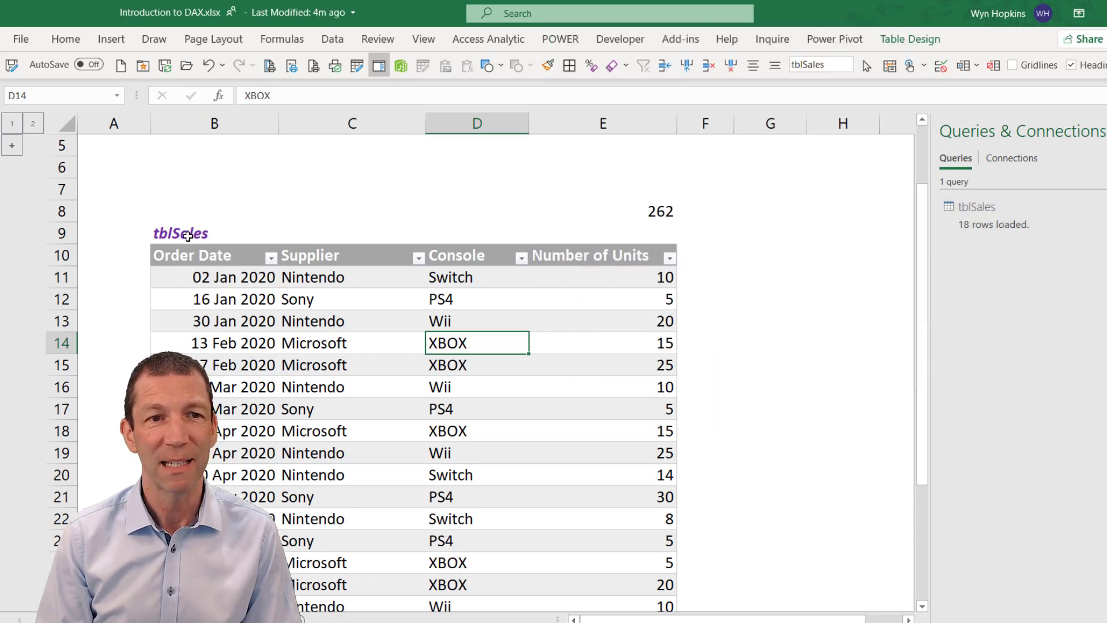
# Rename the tblSales query to SalesData and accept recreating its Data Model table.
pyautogui.rightClick(978, 211)
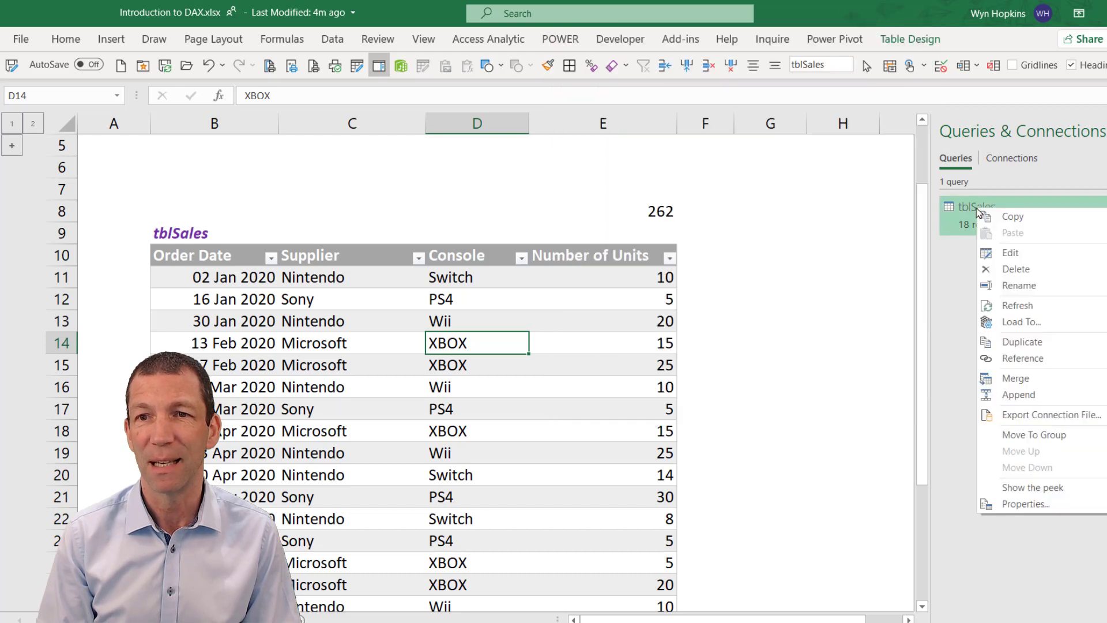
pyautogui.click(1042, 293)
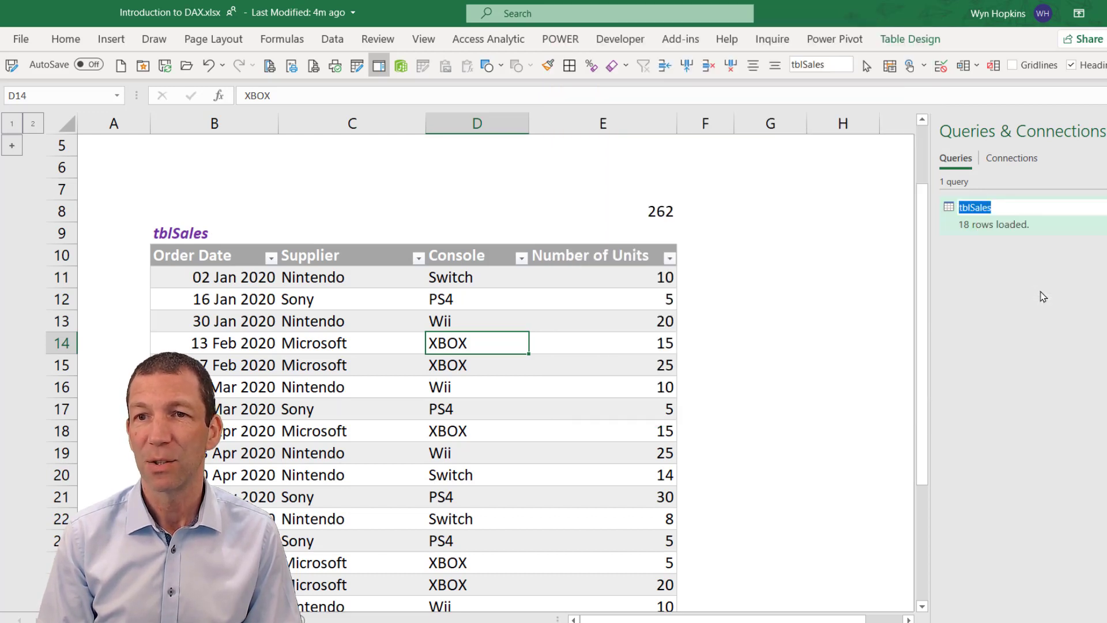
pyautogui.write('Sa')
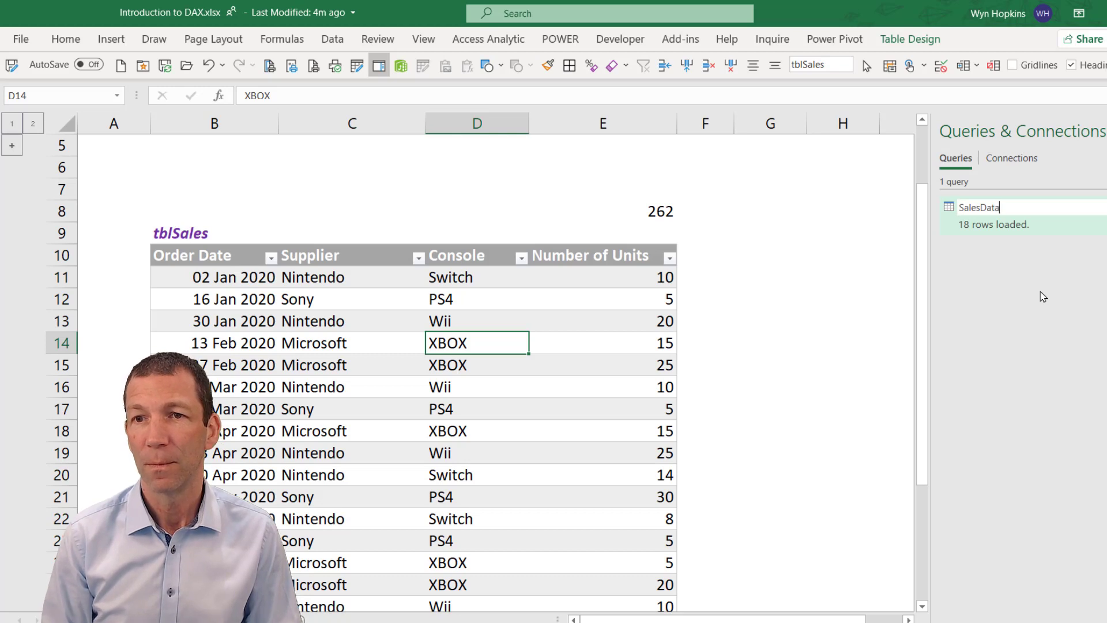
pyautogui.write('lesData')
pyautogui.press('Return')
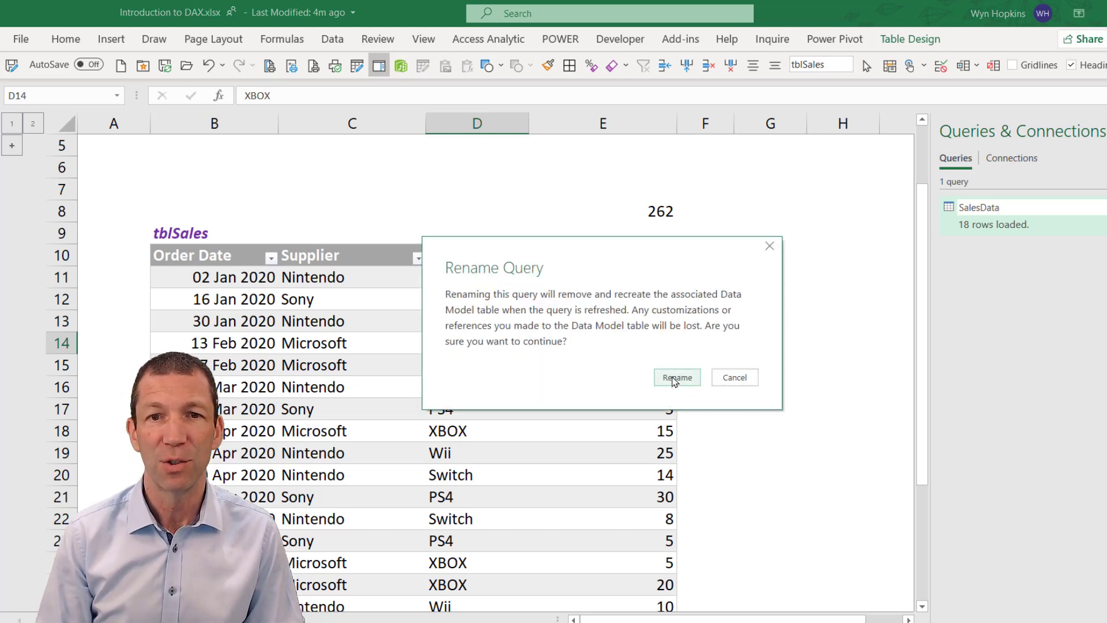
pyautogui.click(675, 379)
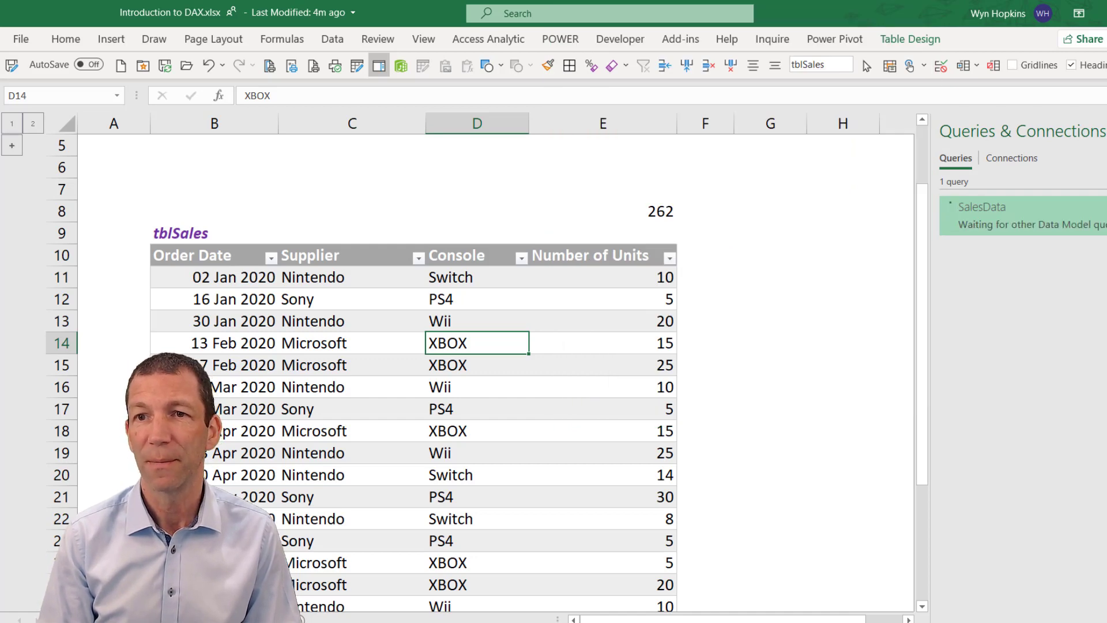
pyautogui.moveTo(1047, 223)
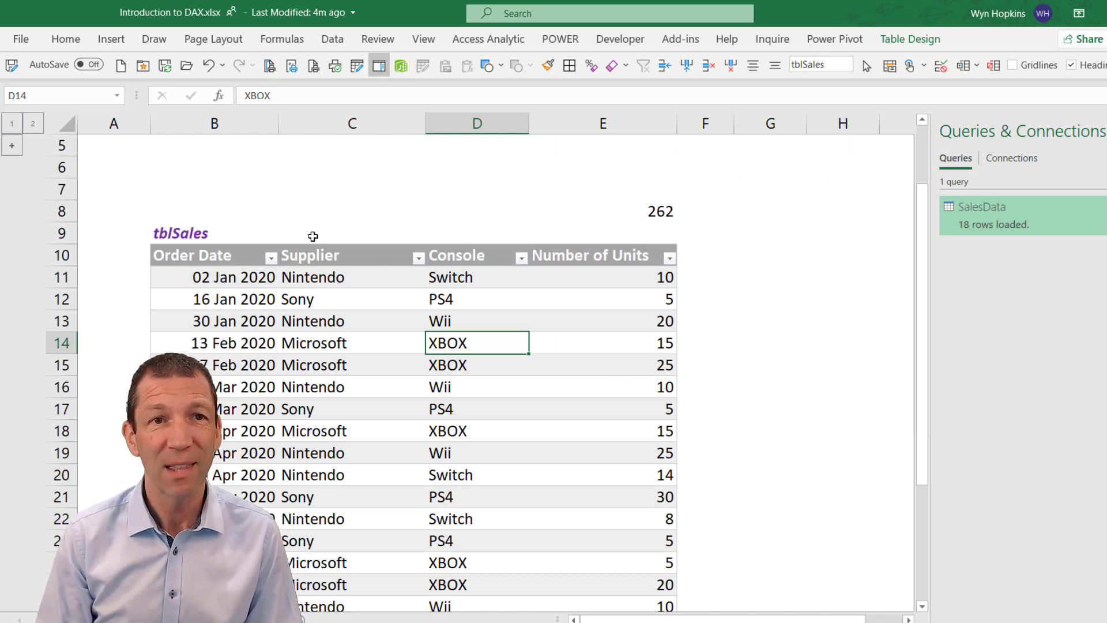
pyautogui.click(333, 41)
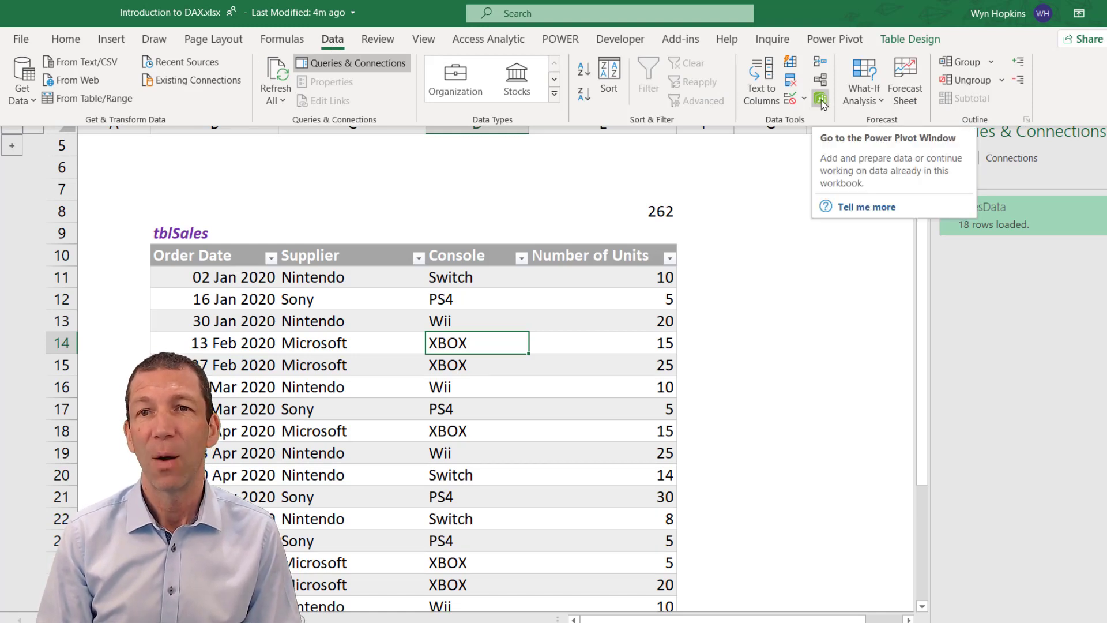
pyautogui.click(841, 40)
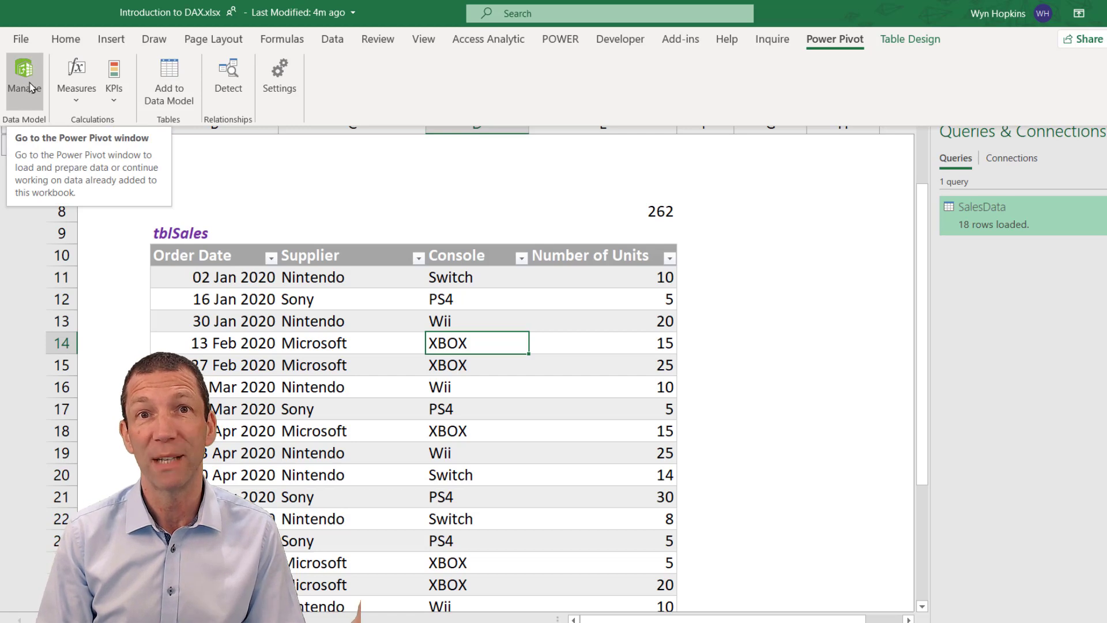
pyautogui.click(77, 77)
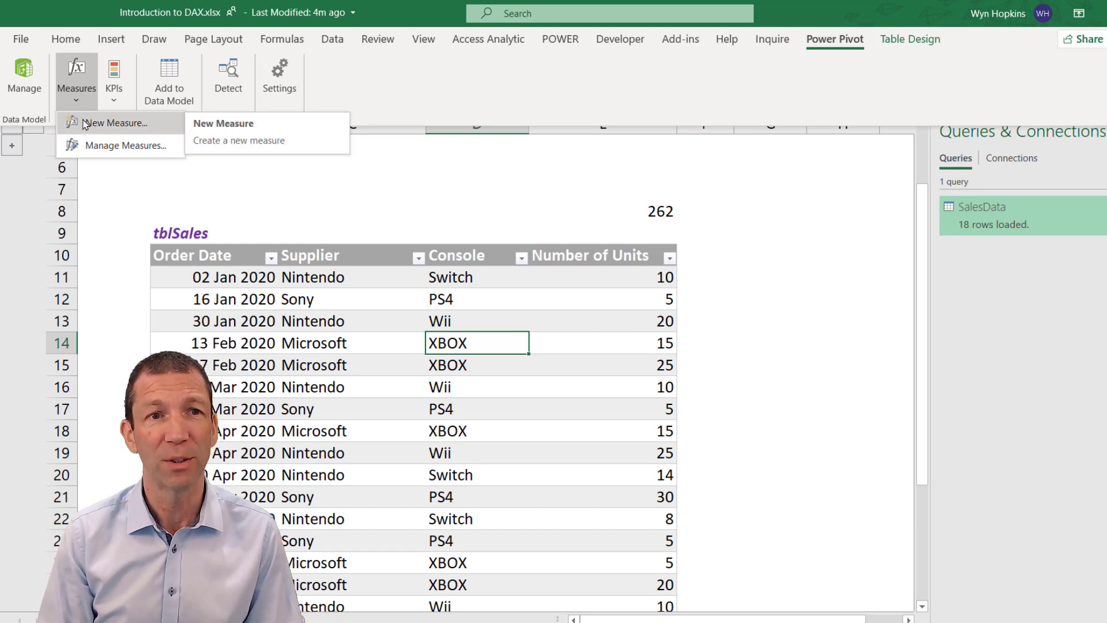
pyautogui.press('Escape')
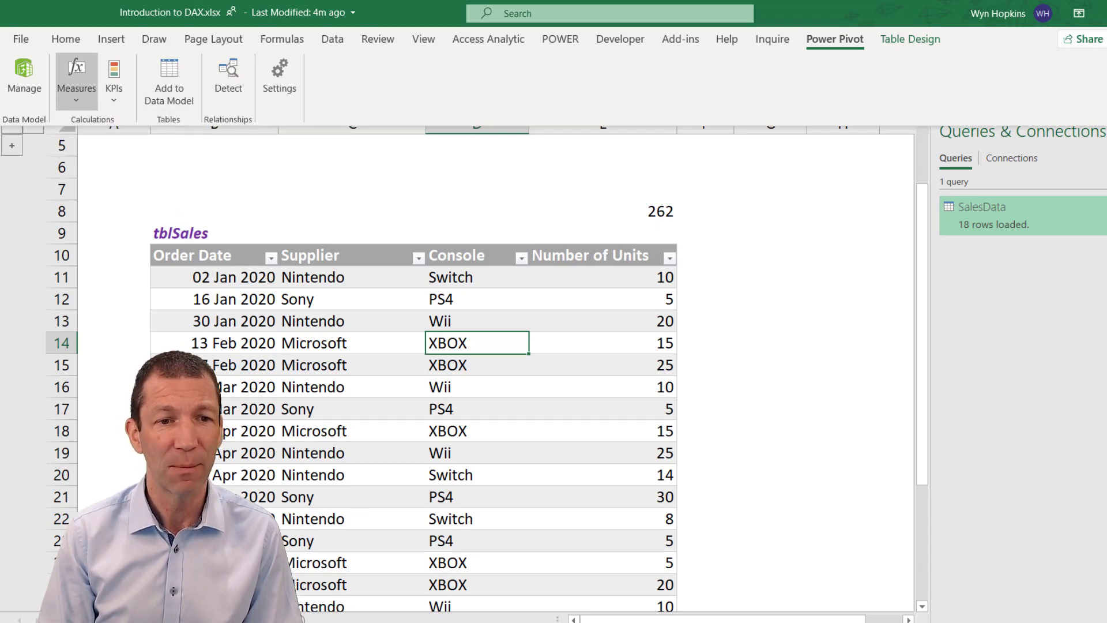
pyautogui.press('Escape')
# Insert a PivotTable at cell G5 of the empty Pivot sheet, using the workbook's Data Model as source.
pyautogui.hotkey('ctrl', 'pagedown')
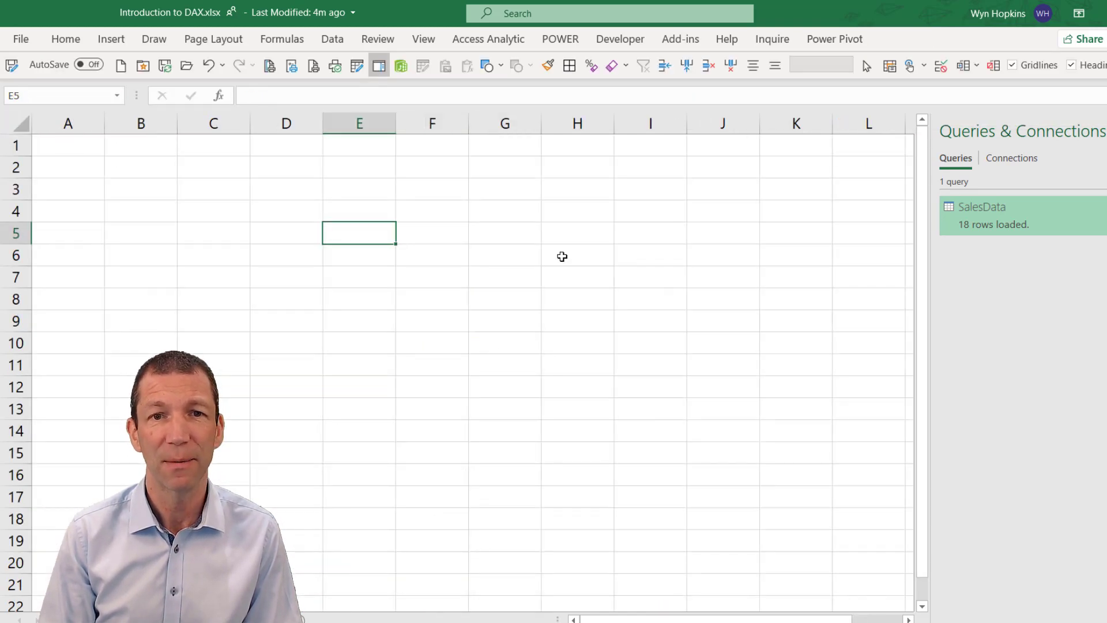
pyautogui.click(504, 231)
pyautogui.click(111, 39)
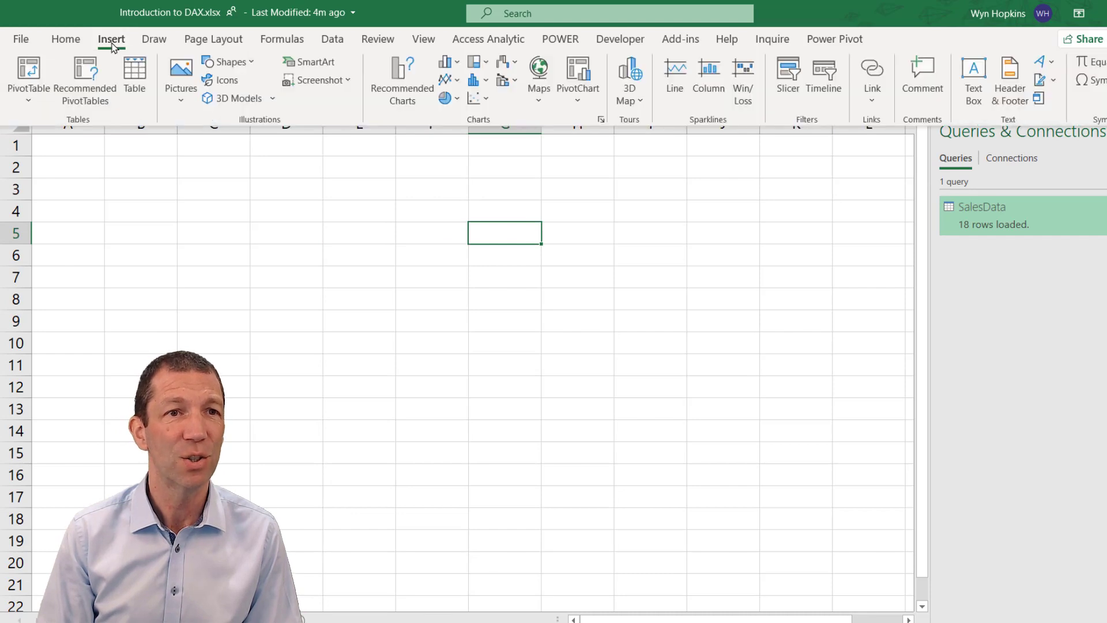
pyautogui.hotkey('ctrl', 'c')
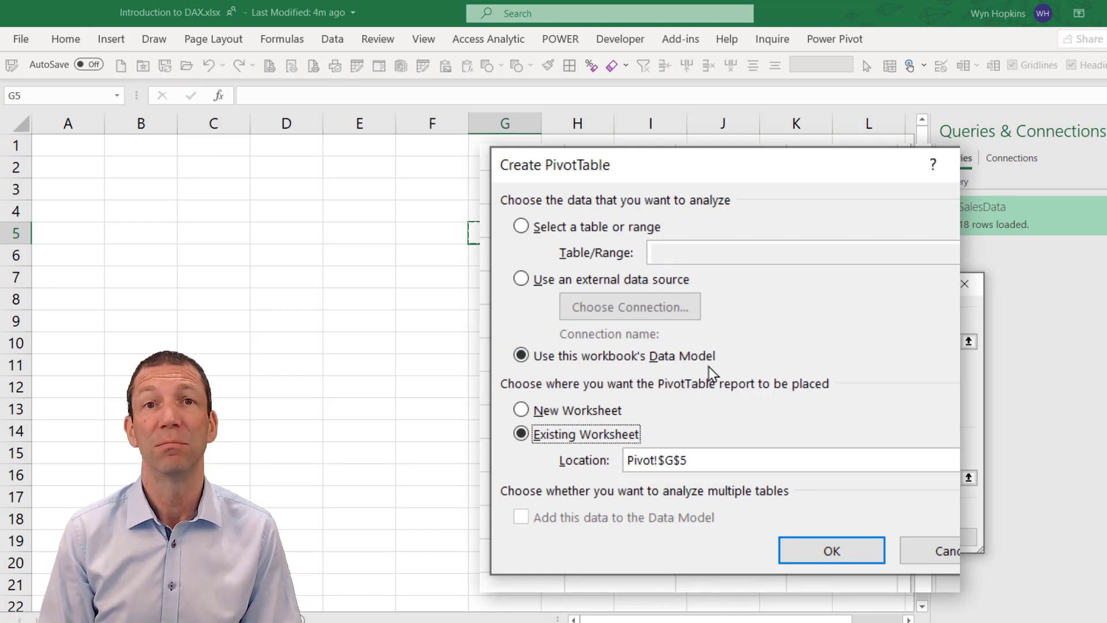
pyautogui.click(835, 551)
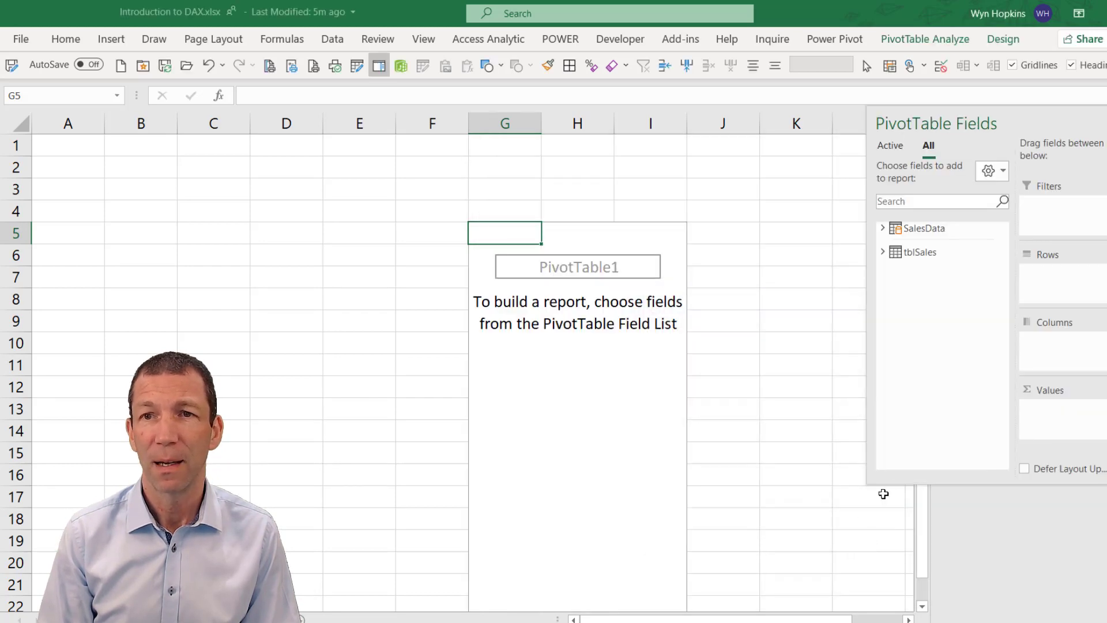
# Hide the Queries & Connections pane and float the PivotTable Fields pane beside the empty PivotTable.
pyautogui.doubleClick(927, 123)
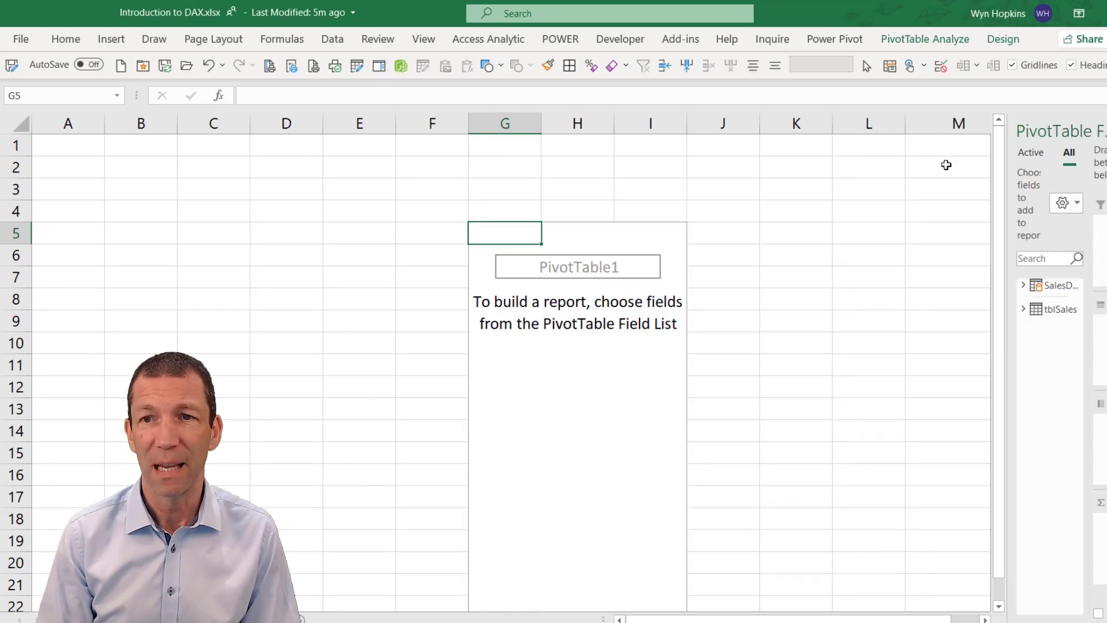
pyautogui.click(379, 65)
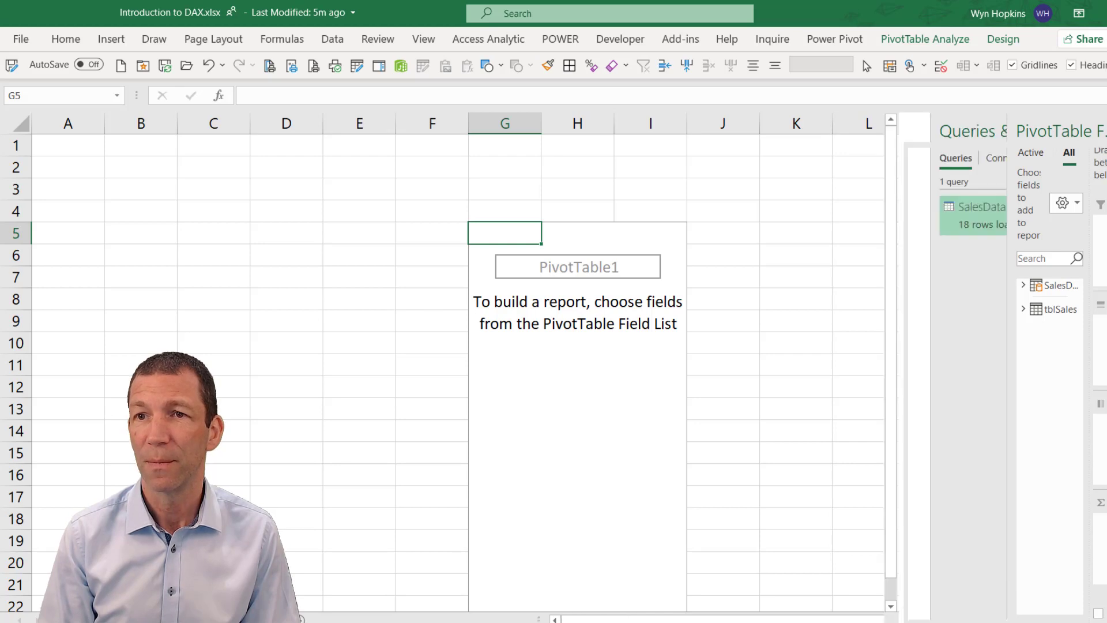
pyautogui.click(1096, 131)
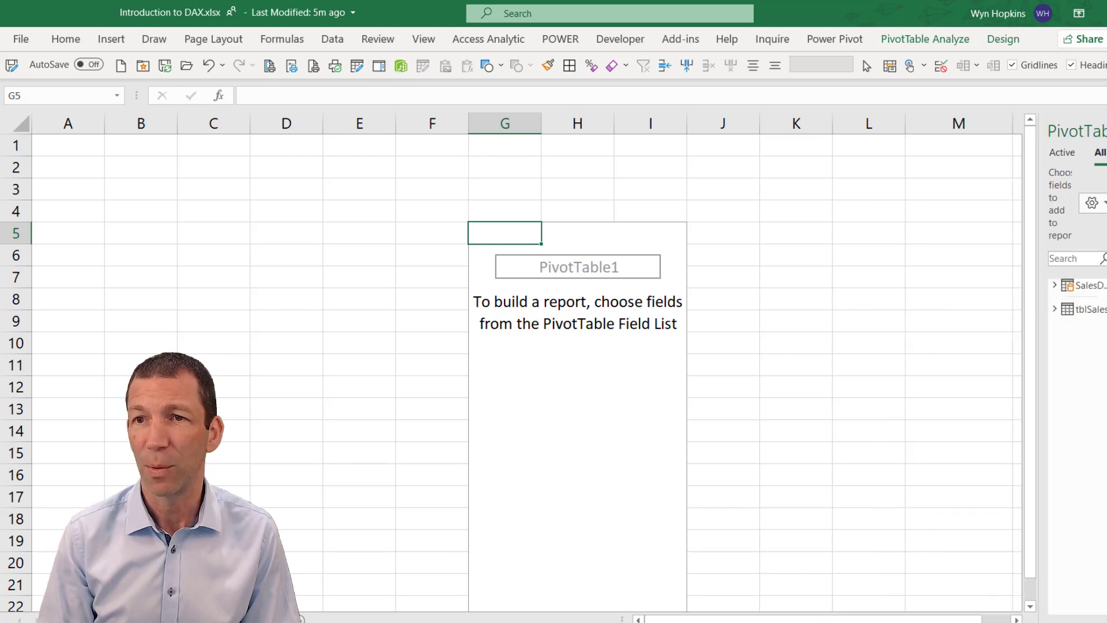
pyautogui.moveTo(1059, 145); pyautogui.dragTo(792, 217)
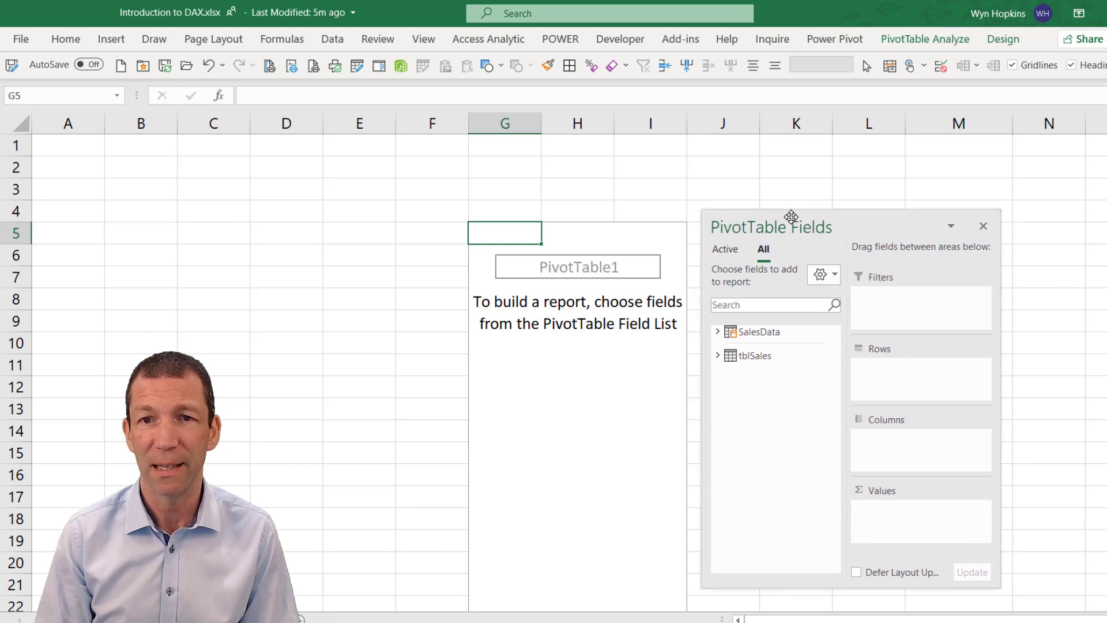
# Add the Console field from the SalesData table to the PivotTable's Rows area.
pyautogui.click(718, 333)
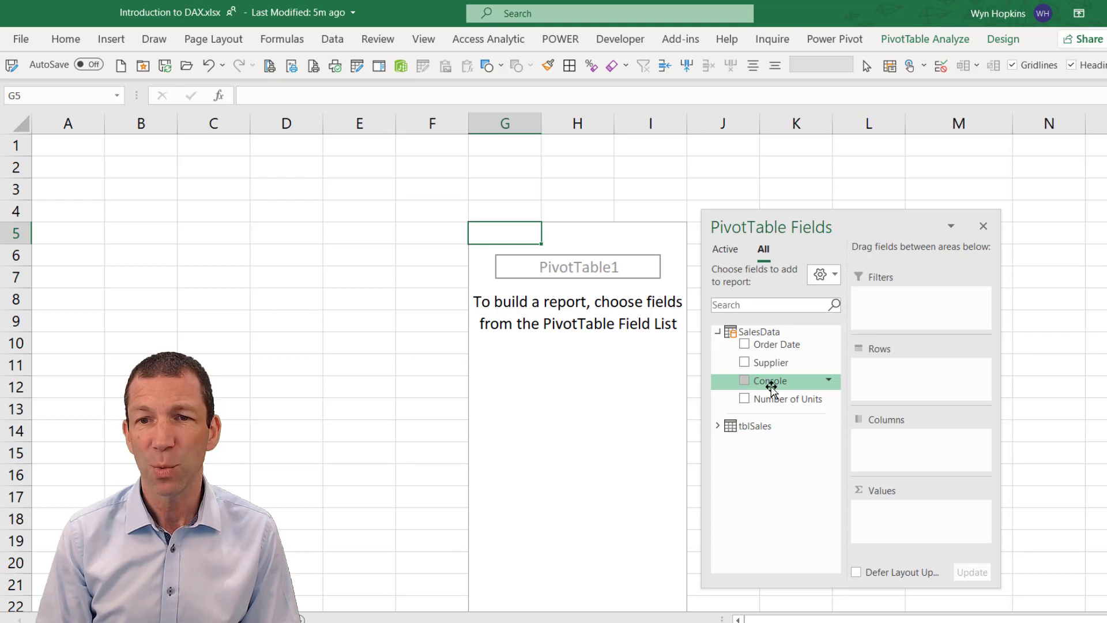
pyautogui.moveTo(771, 386); pyautogui.dragTo(820, 402)
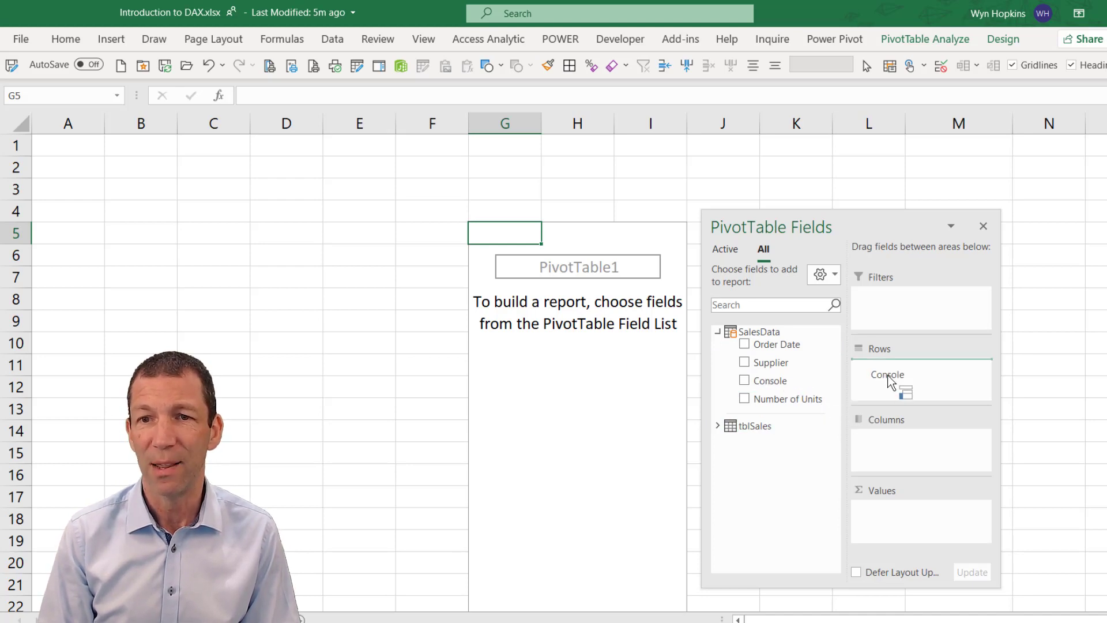
pyautogui.moveTo(888, 381); pyautogui.dragTo(888, 381)
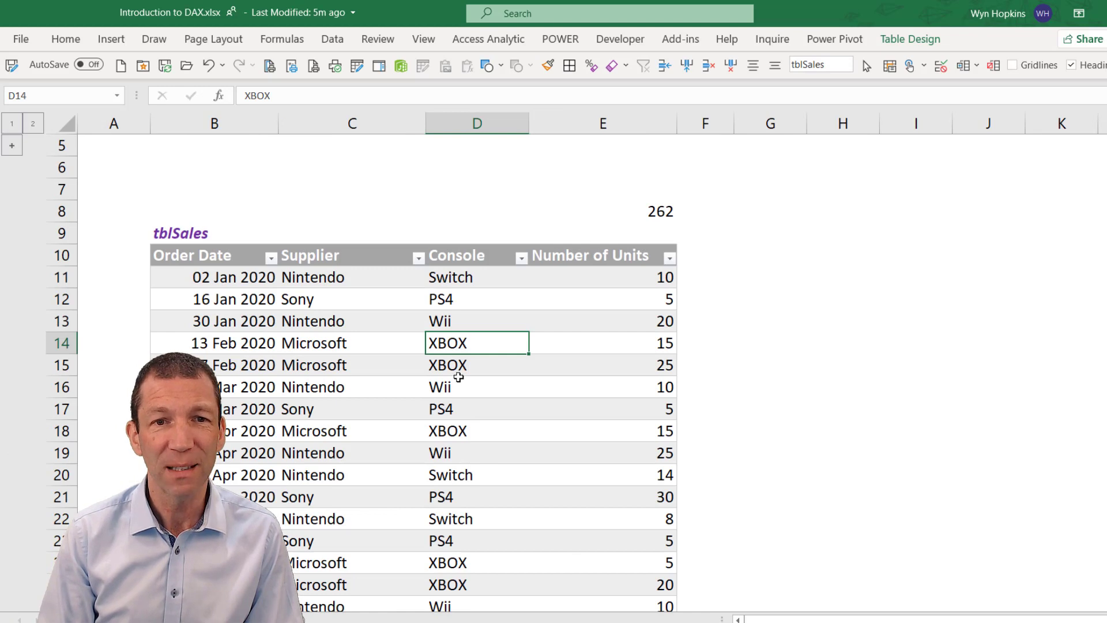
# Expand the collapsed rows above the tblSales table and filter it by console to Switch, PS4 and XBOX in turn, comparing the listed units.
pyautogui.click(9, 147)
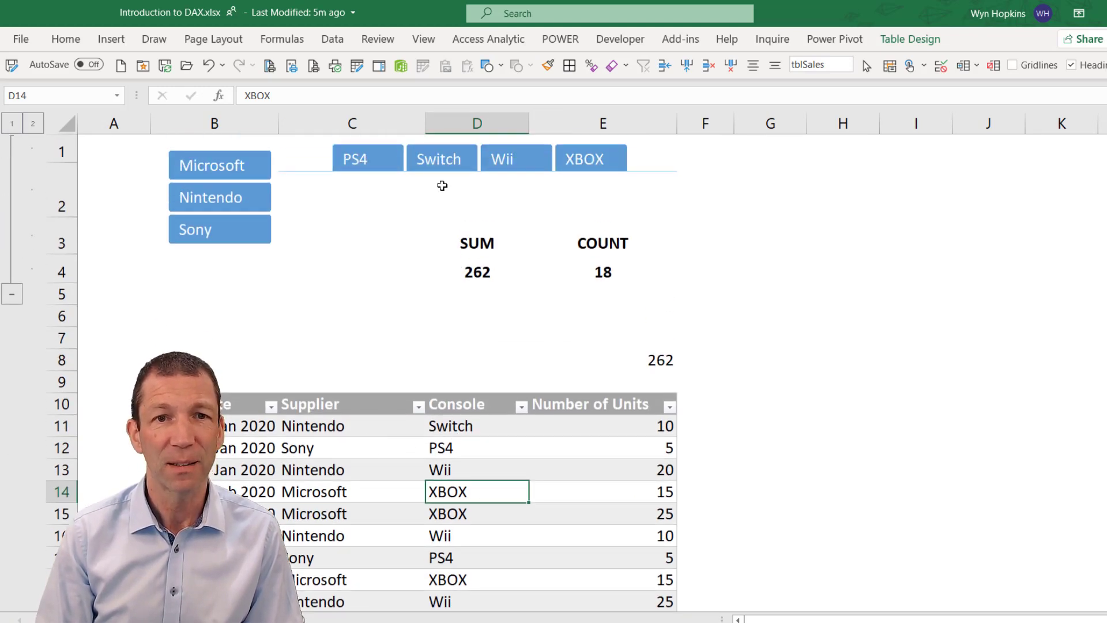
pyautogui.click(440, 160)
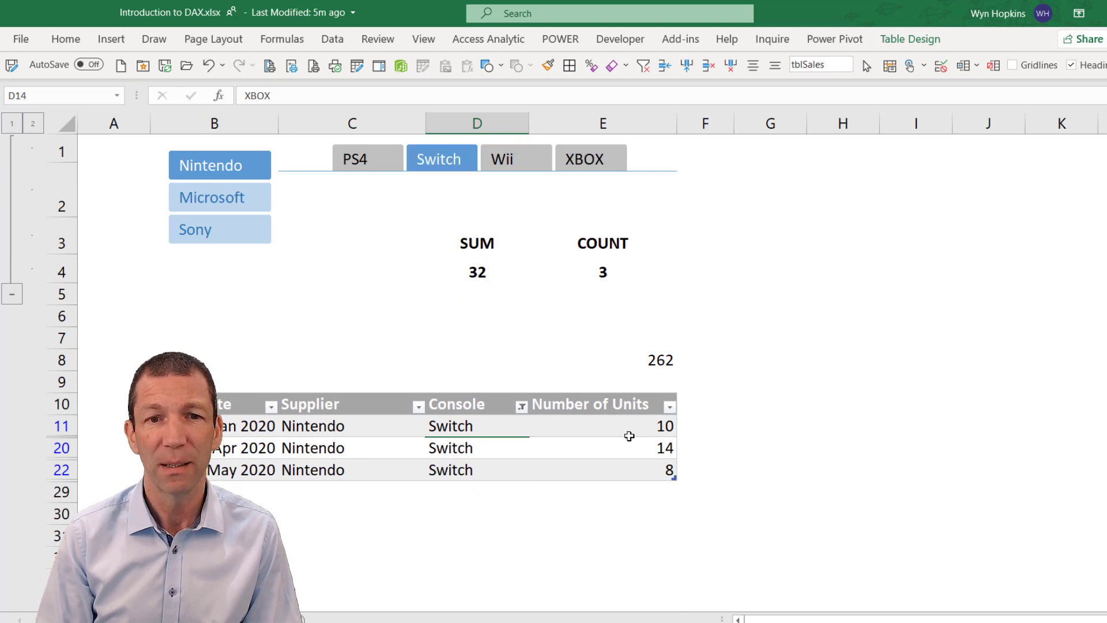
pyautogui.moveTo(619, 422); pyautogui.dragTo(616, 470)
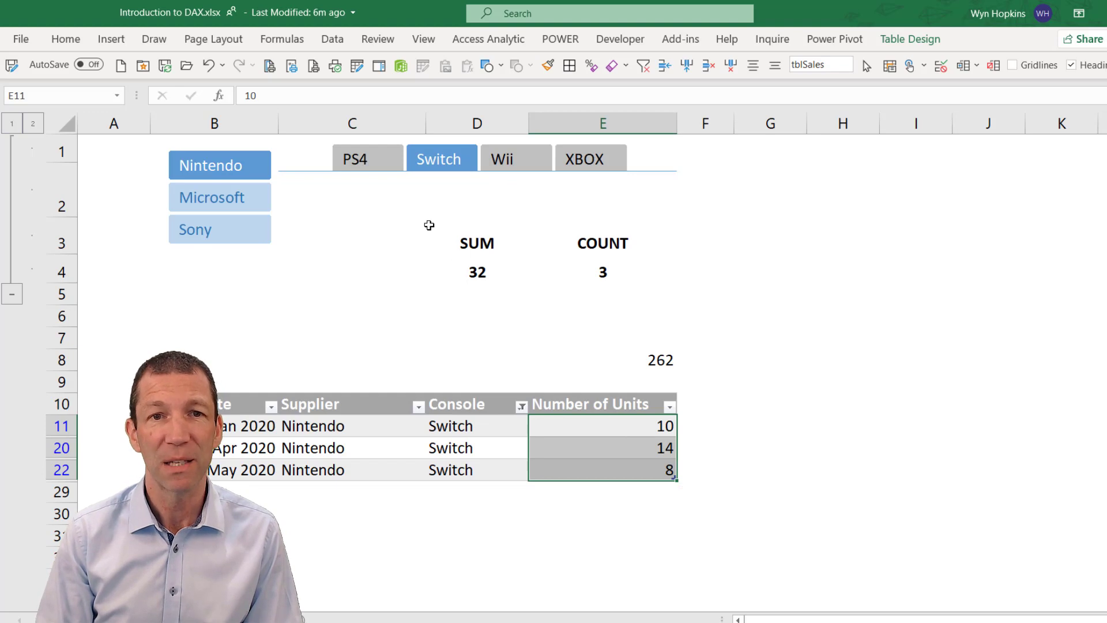
pyautogui.click(368, 161)
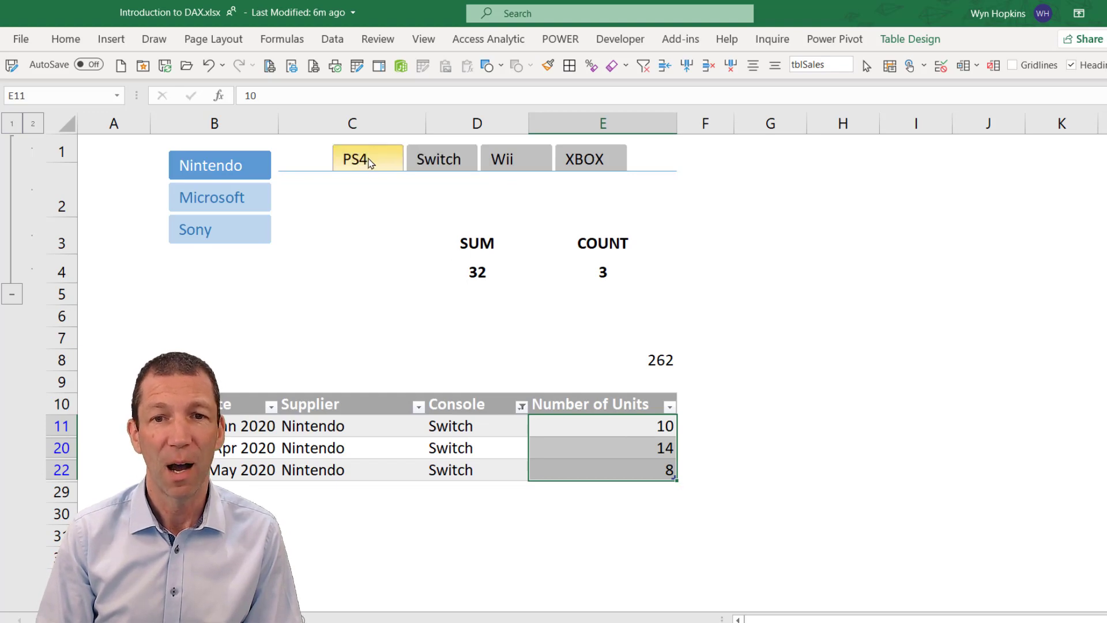
pyautogui.click(624, 396)
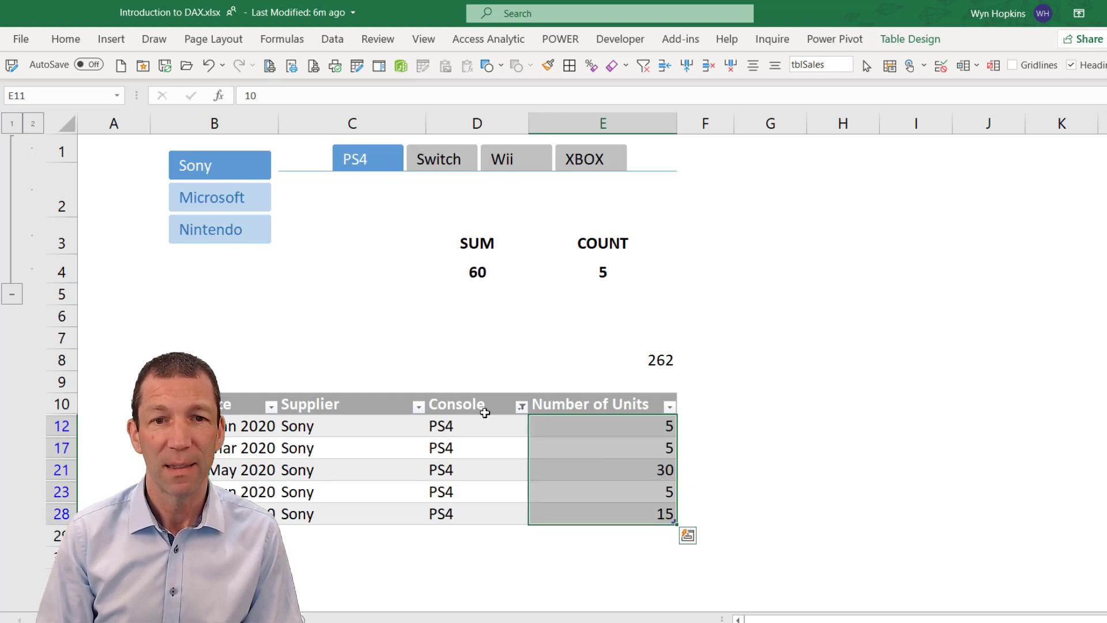
pyautogui.click(583, 163)
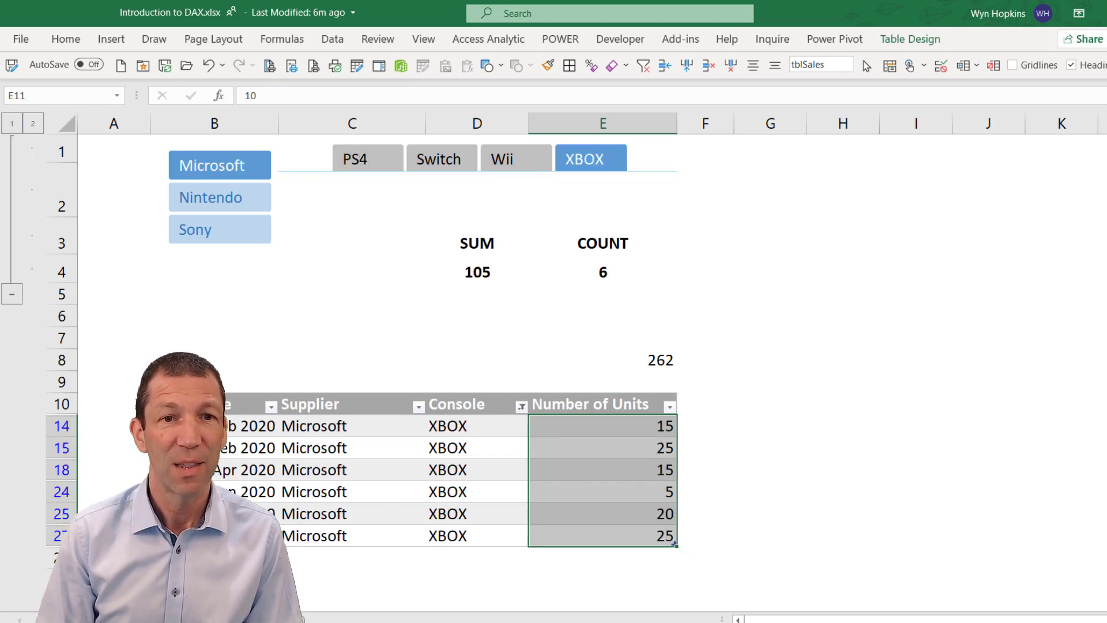
# Return to the Pivot sheet and start a new measure named Units in the SalesData table.
pyautogui.hotkey('ctrl', 'pagedown')
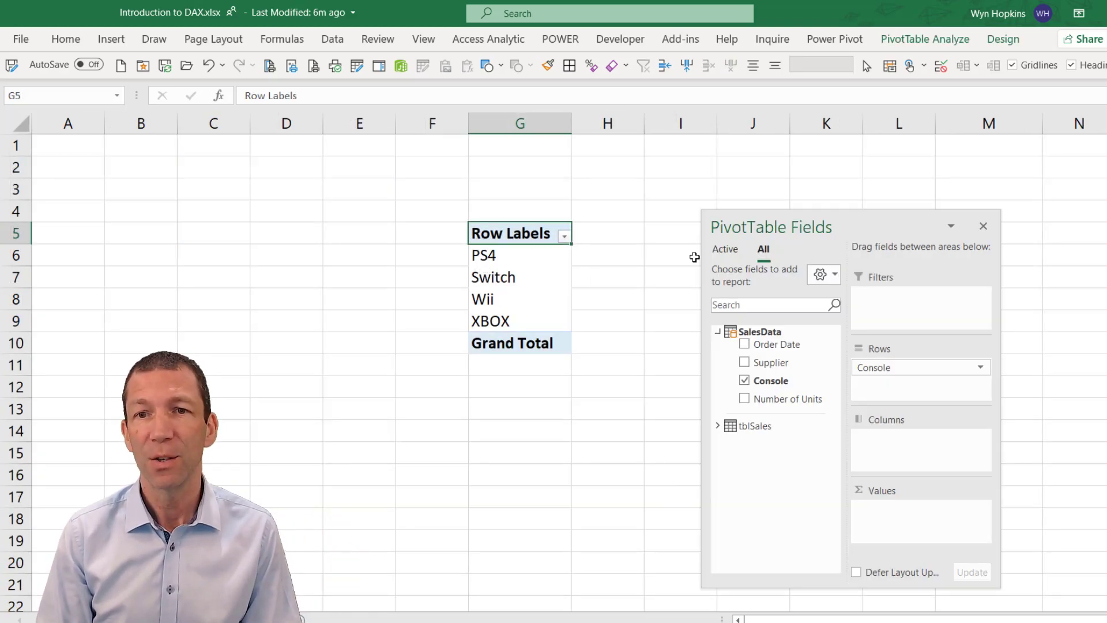
pyautogui.rightClick(774, 333)
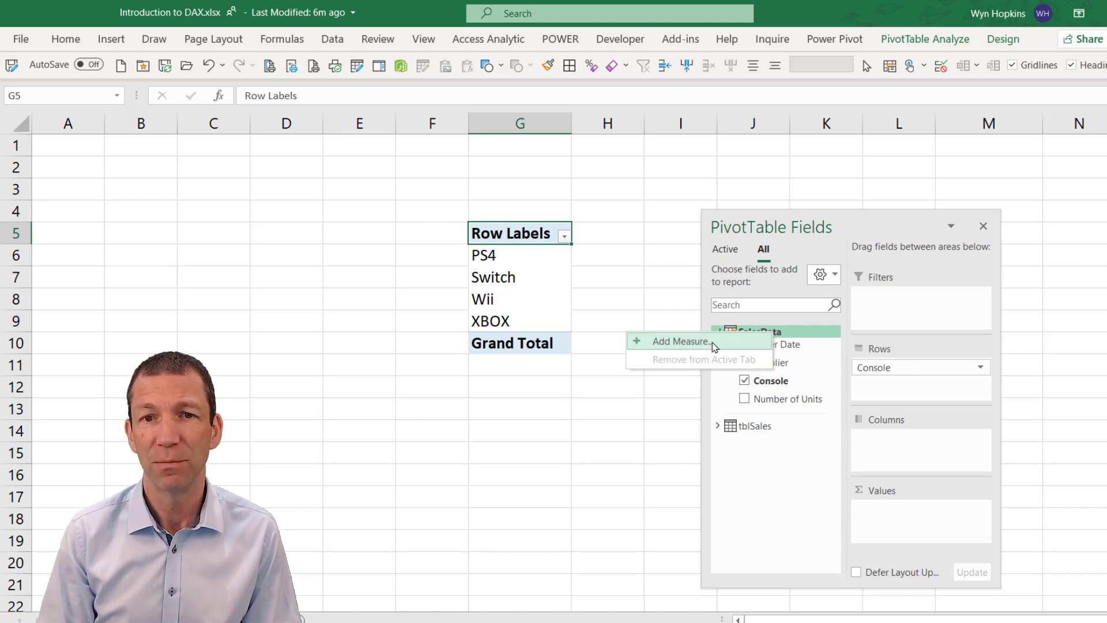
pyautogui.click(680, 341)
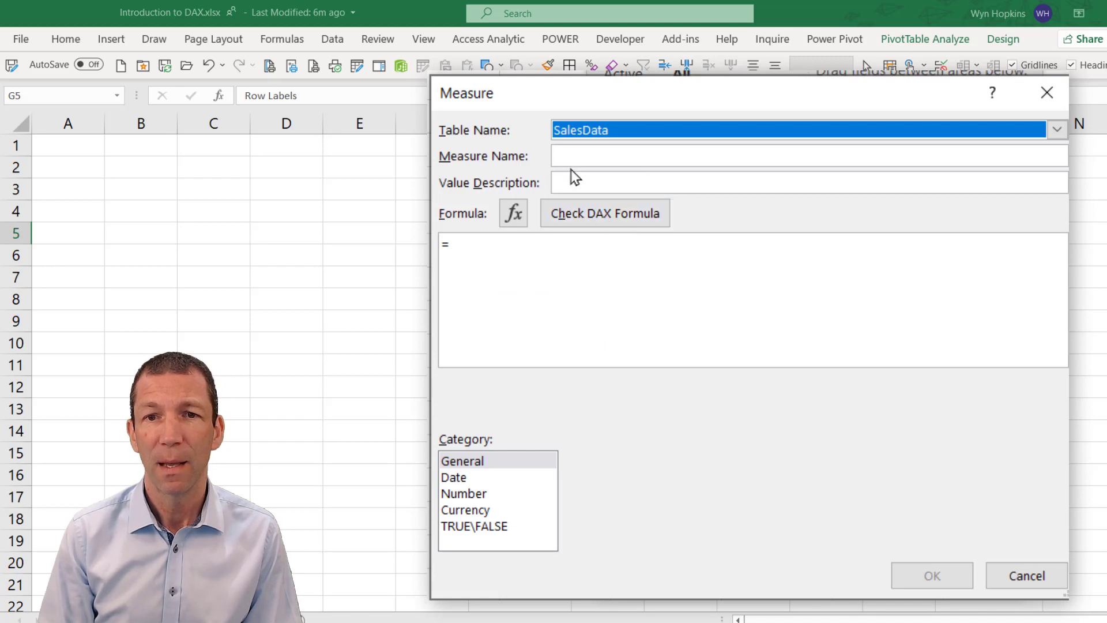
pyautogui.click(603, 156)
pyautogui.write('Units')
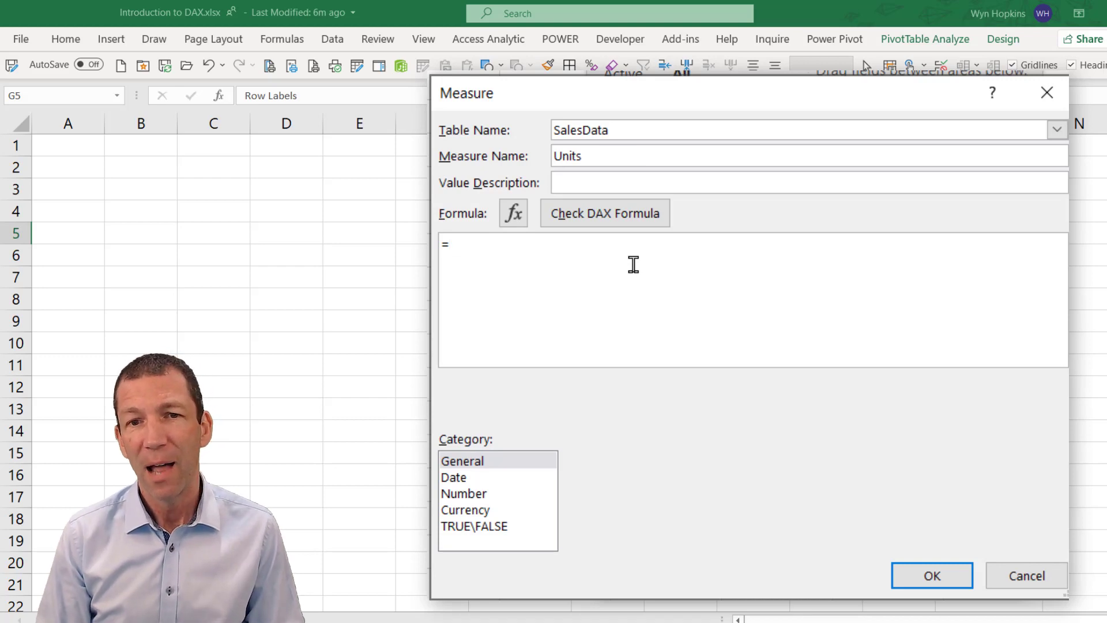
# Enter the formula =SUM(SalesData[Number of Units] ) for the Units measure.
pyautogui.scroll(1, 633, 264)
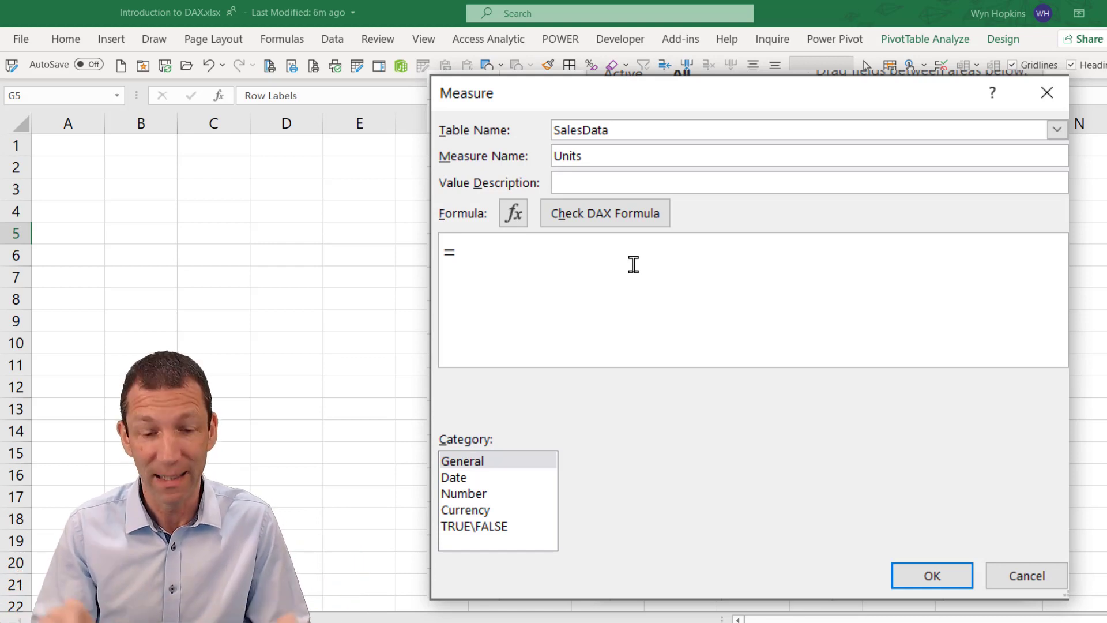
pyautogui.write('SUM(')
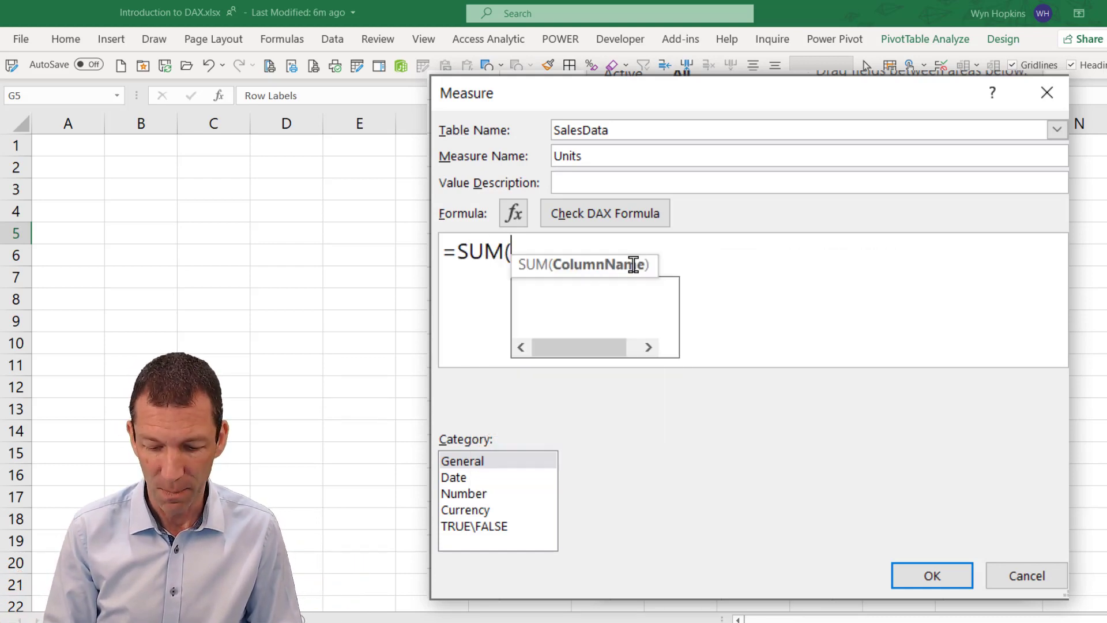
pyautogui.write('sal')
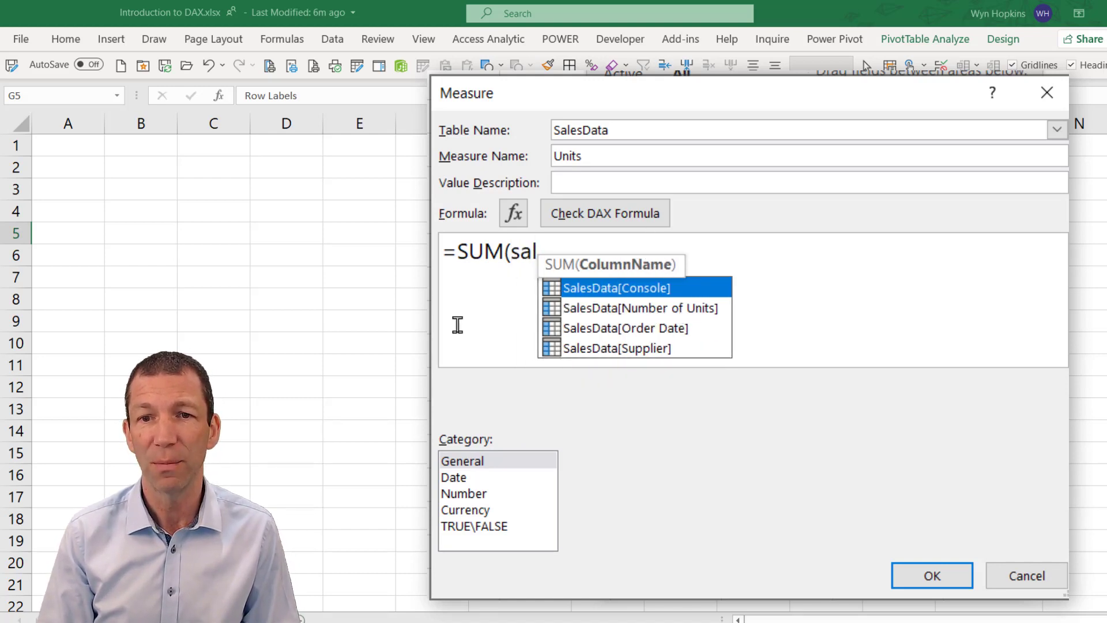
pyautogui.doubleClick(627, 311)
pyautogui.keyDown('ctrl'); pyautogui.scroll(5, 624, 310); pyautogui.keyUp('ctrl')
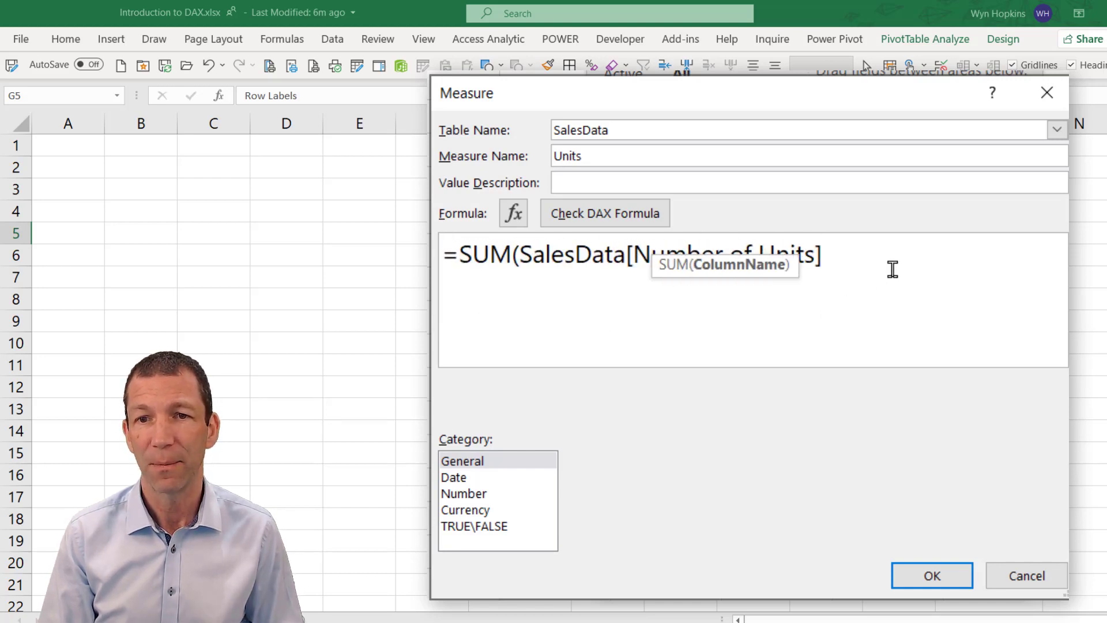
pyautogui.click(898, 248)
pyautogui.write(')')
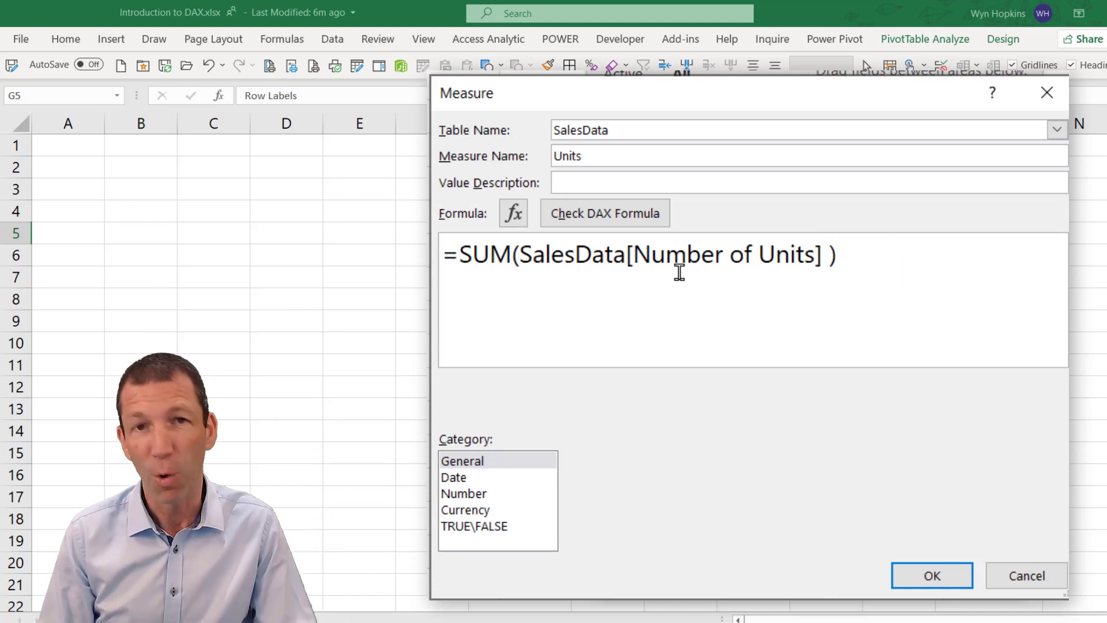
# Format the Units measure as a number with a 1000 separator and add it to the PivotTable's Values area.
pyautogui.click(478, 494)
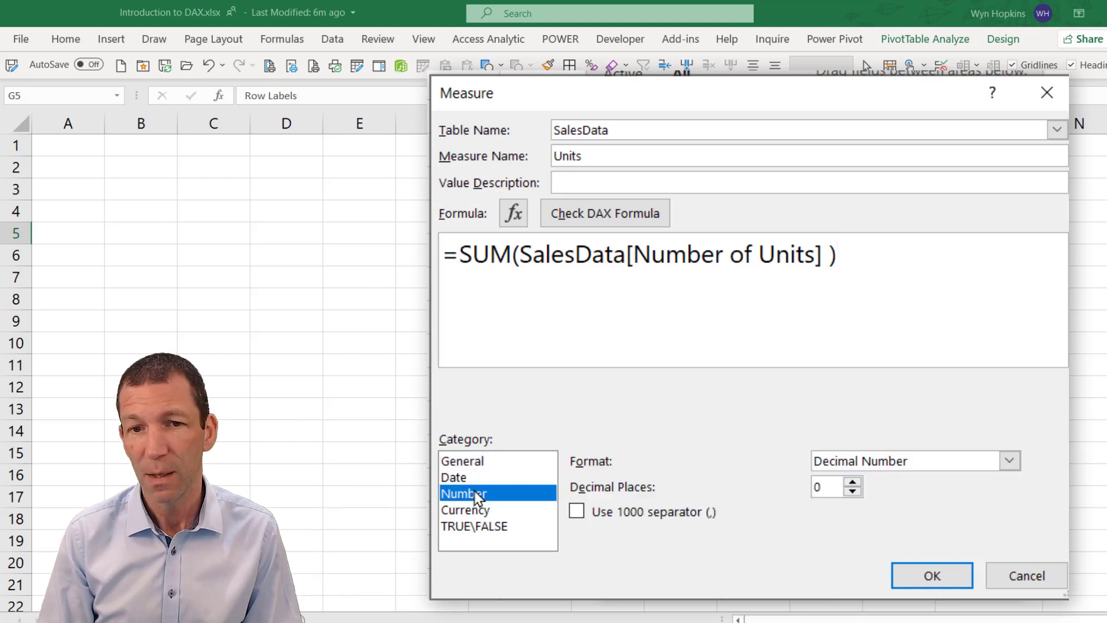
pyautogui.click(578, 513)
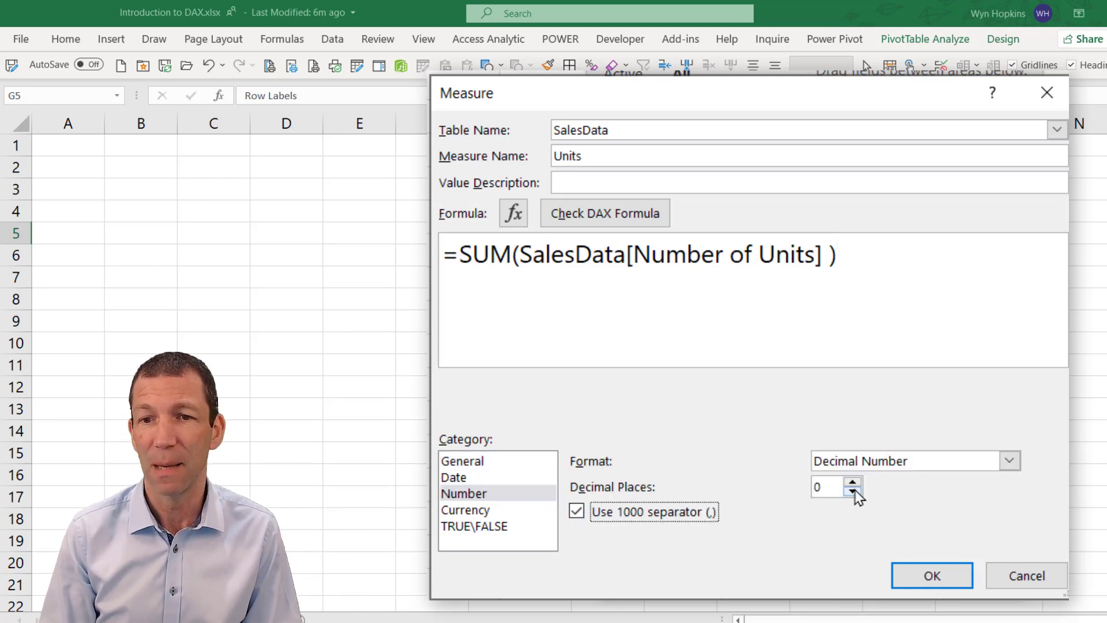
pyautogui.click(936, 581)
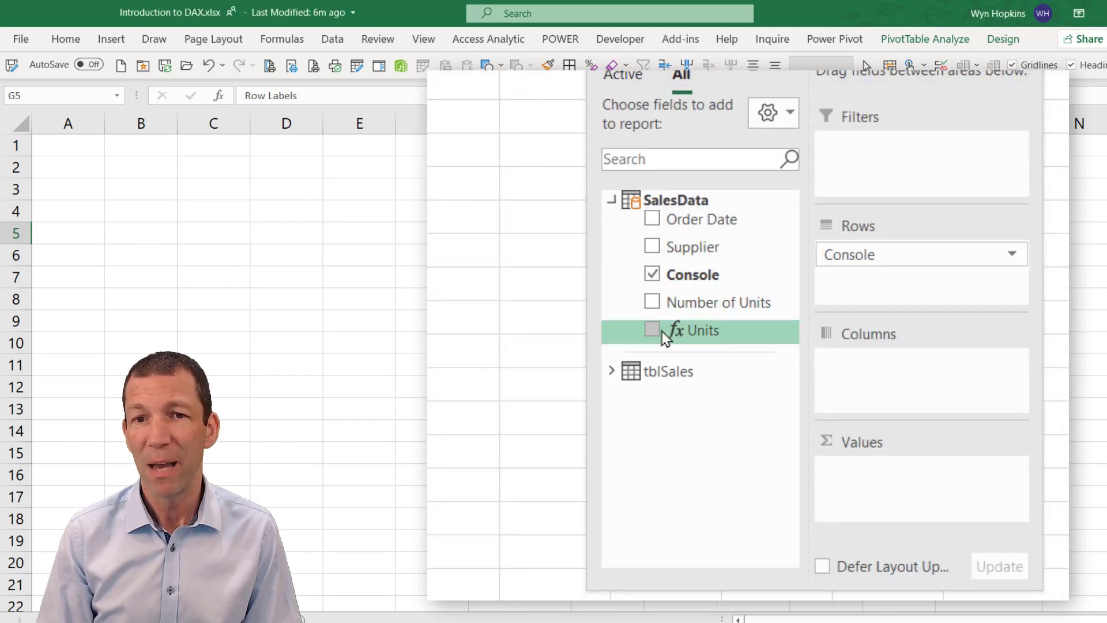
pyautogui.moveTo(687, 332); pyautogui.dragTo(897, 526)
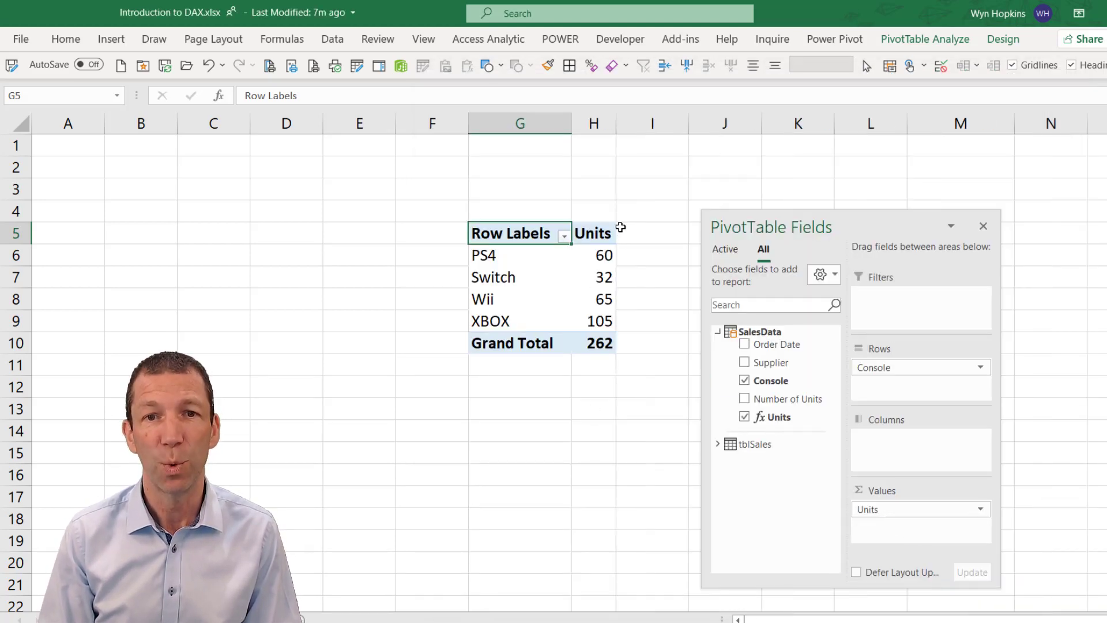
pyautogui.click(518, 256)
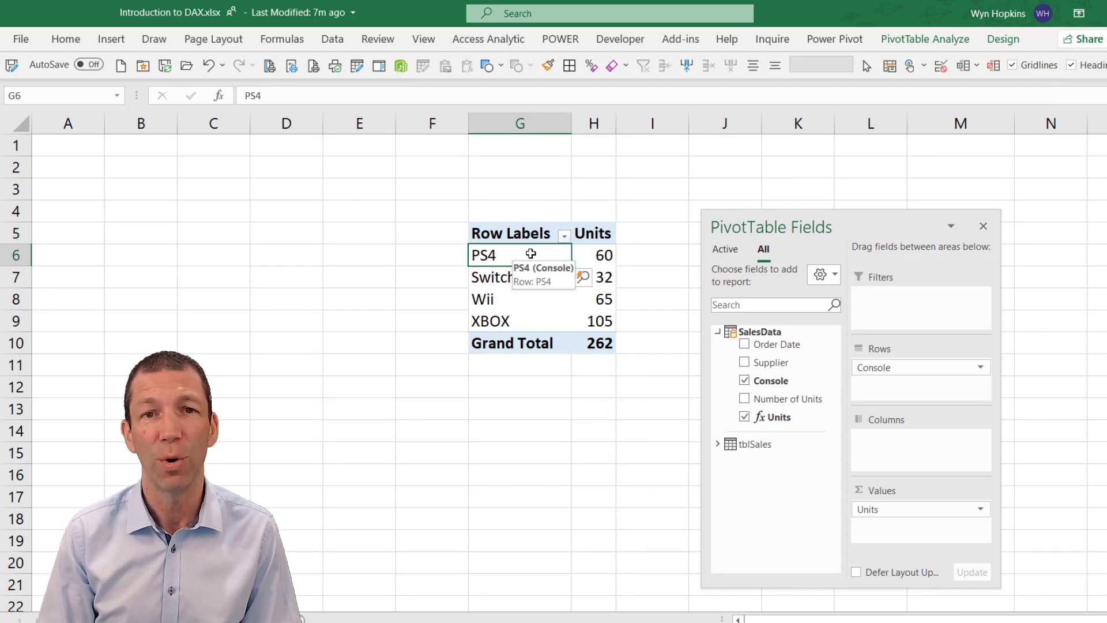
# Reopen the Units measure to review its formula, leaving it without making changes.
pyautogui.rightClick(782, 417)
pyautogui.click(753, 434)
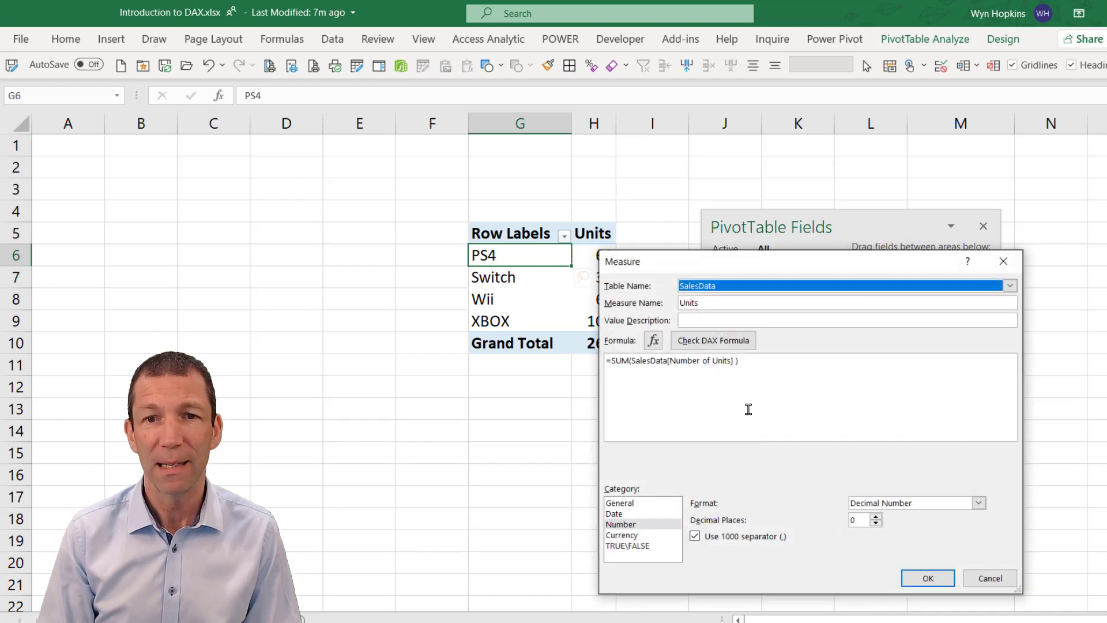
pyautogui.scroll(5, 748, 409)
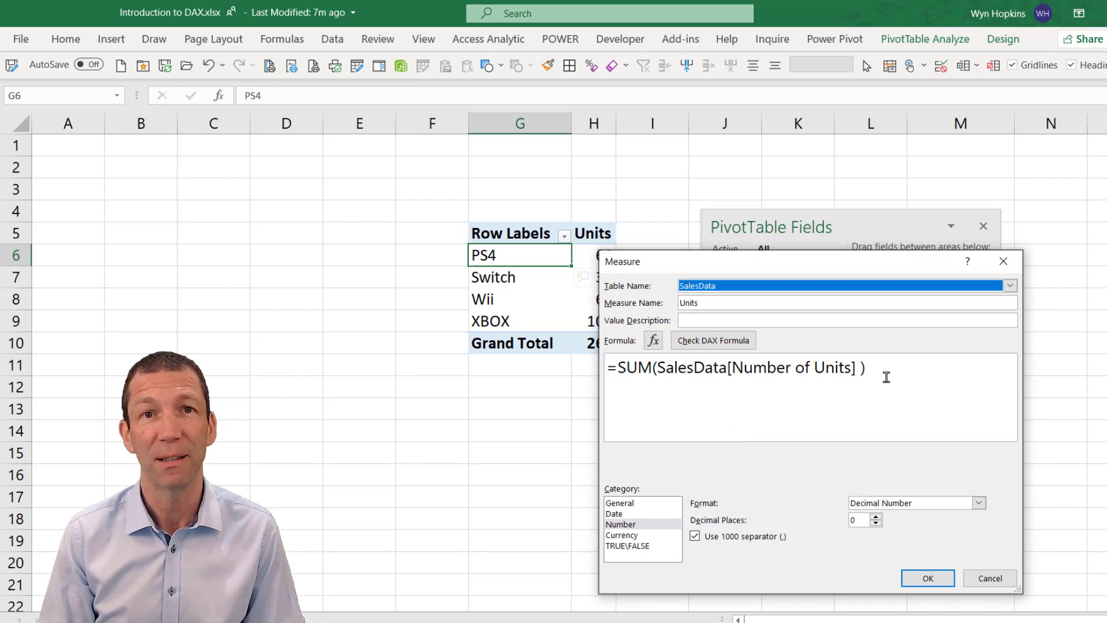
pyautogui.click(993, 581)
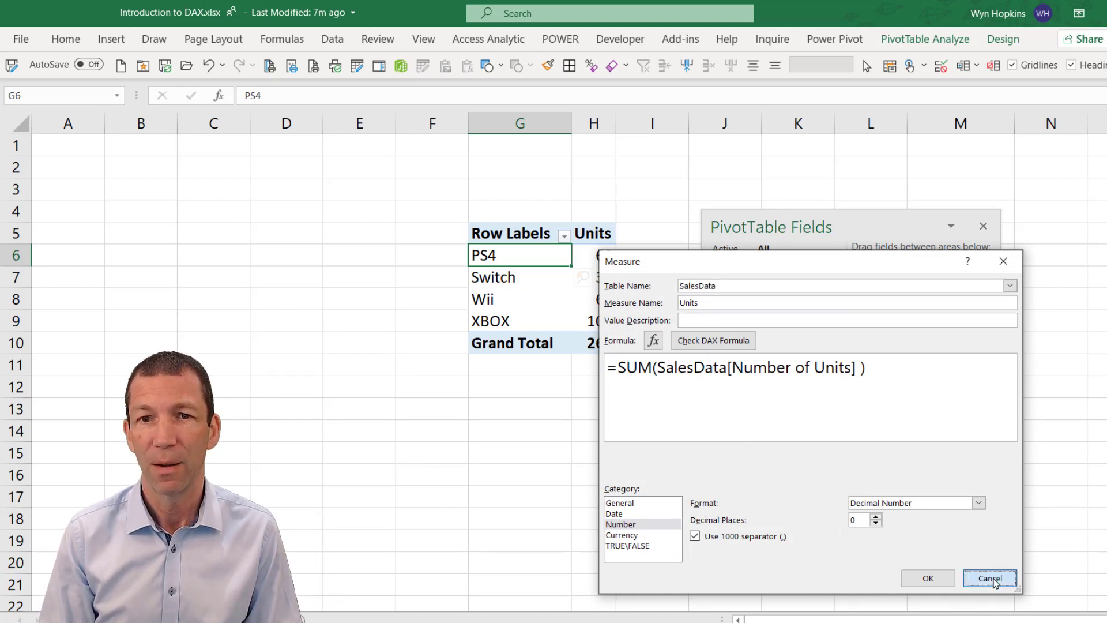
pyautogui.click(993, 580)
# Start another measure in the SalesData table and name it Number of Orders.
pyautogui.rightClick(686, 207)
pyautogui.click(584, 214)
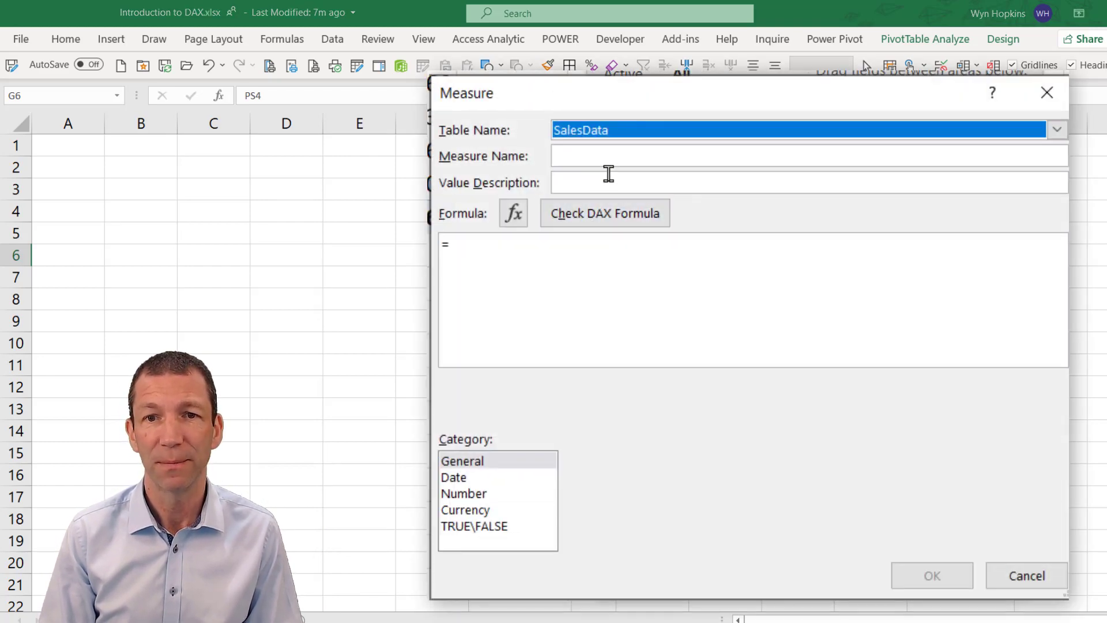
pyautogui.click(612, 155)
pyautogui.write('Number of Orders')
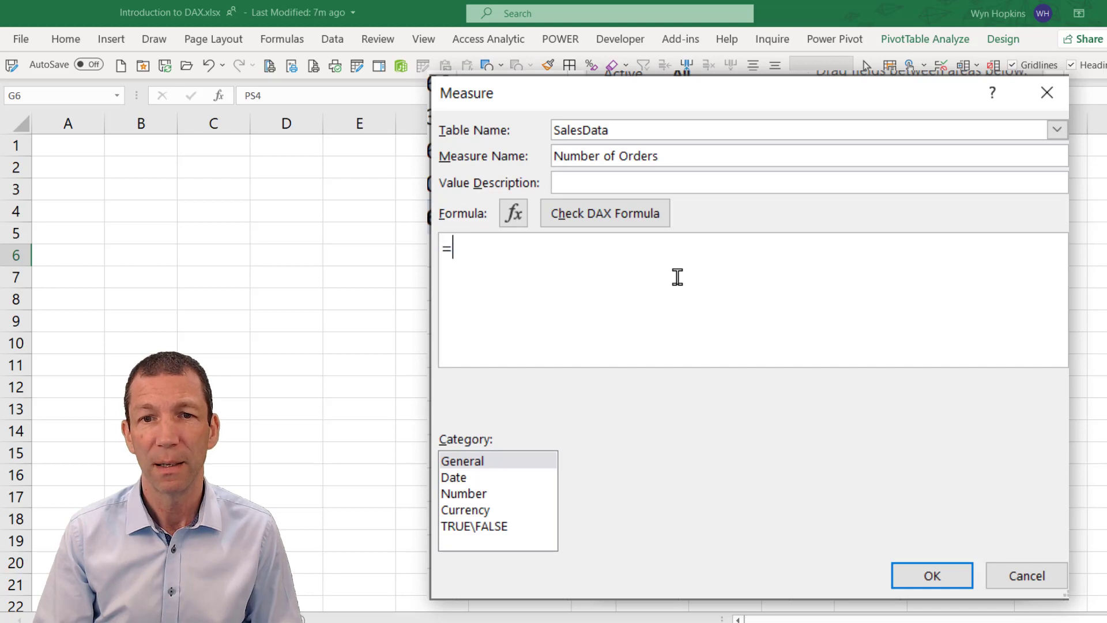
# Enter the formula =COUNTROWS( SALESDATA) for the Number of Orders measure.
pyautogui.press('BackSpace')
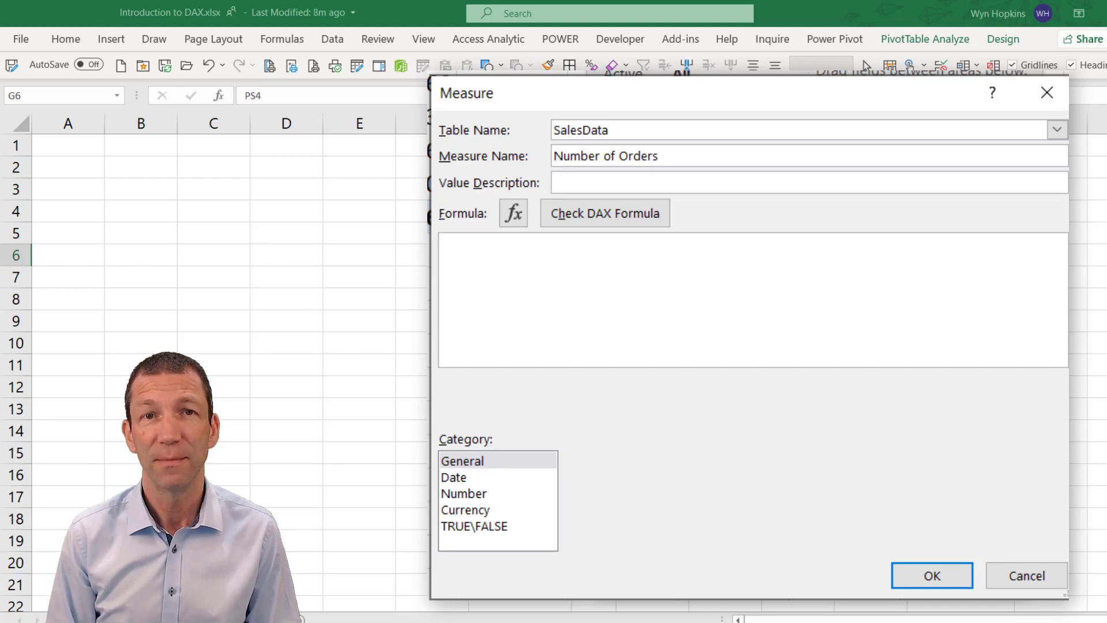
pyautogui.write('=COUNTROWS')
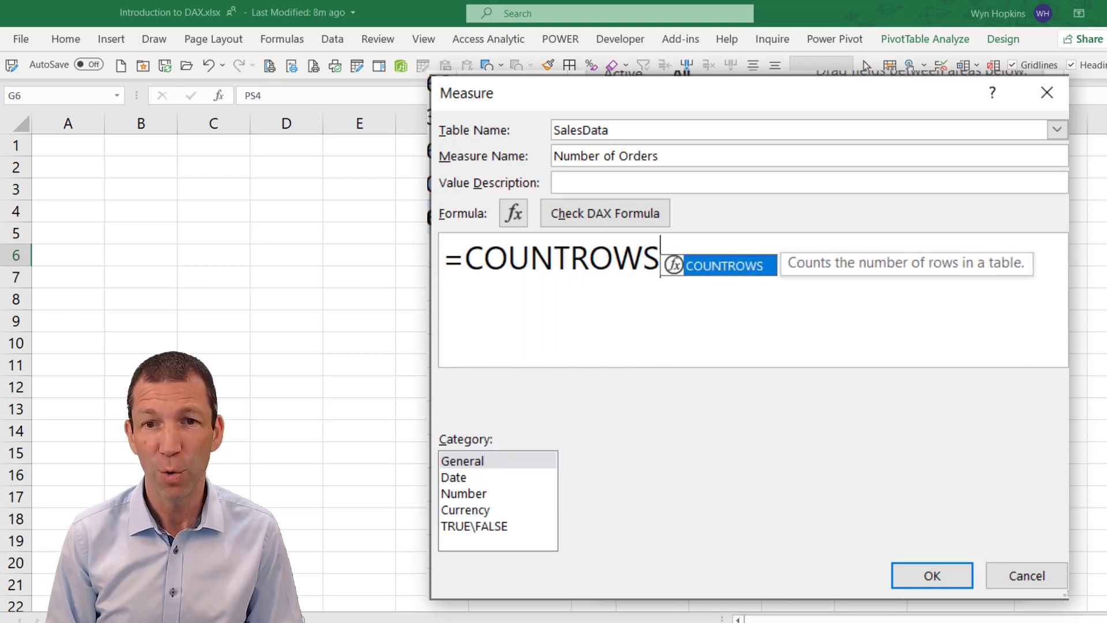
pyautogui.write('( SA')
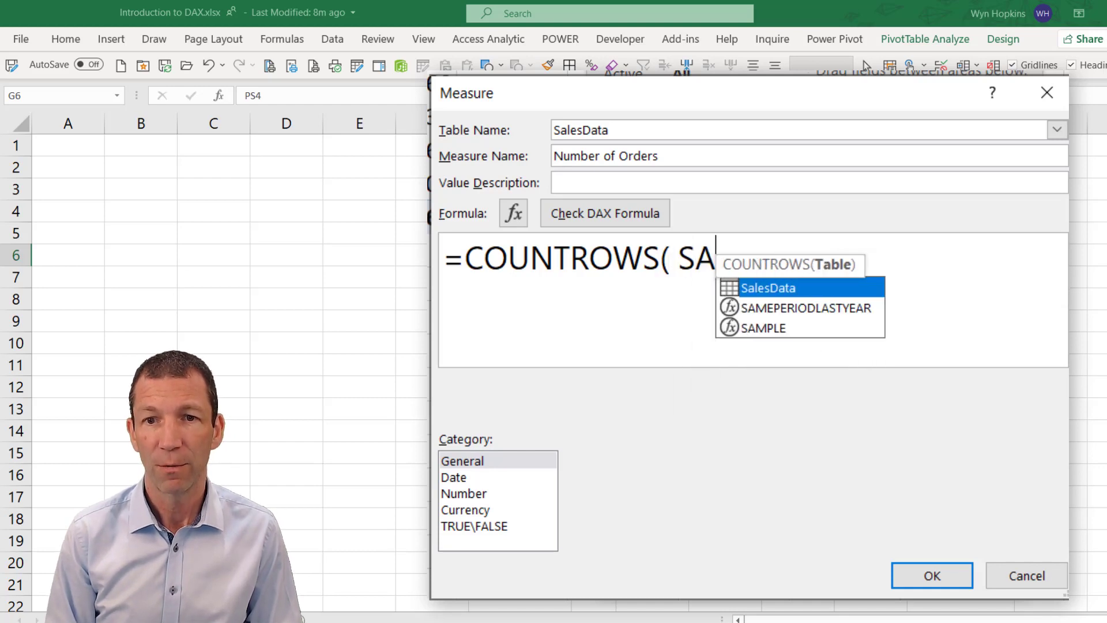
pyautogui.write('LESDATA')
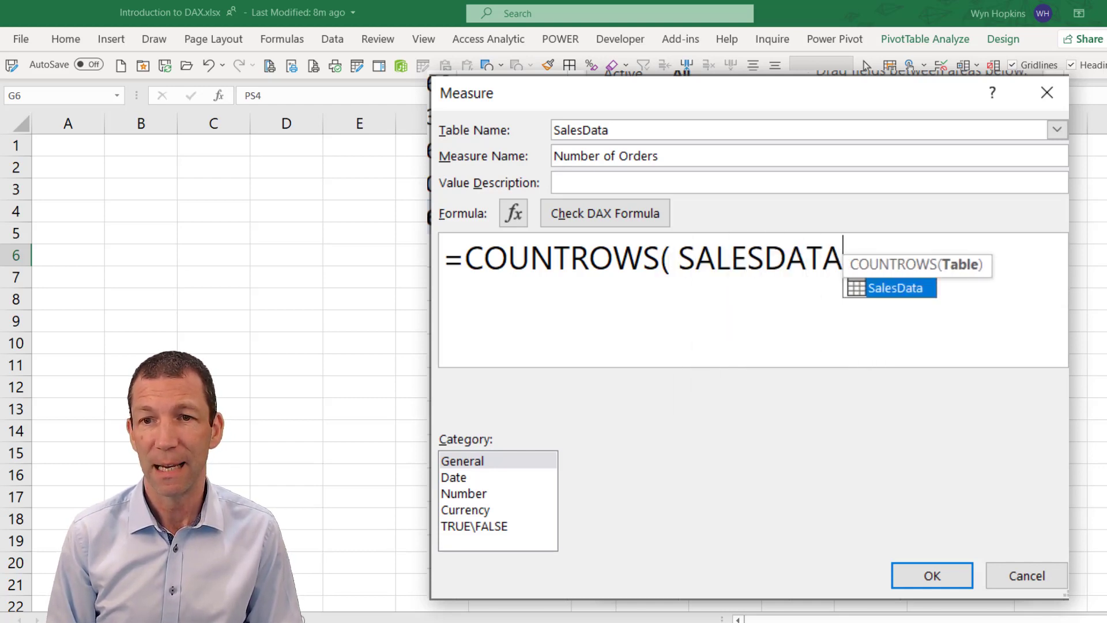
pyautogui.write(')')
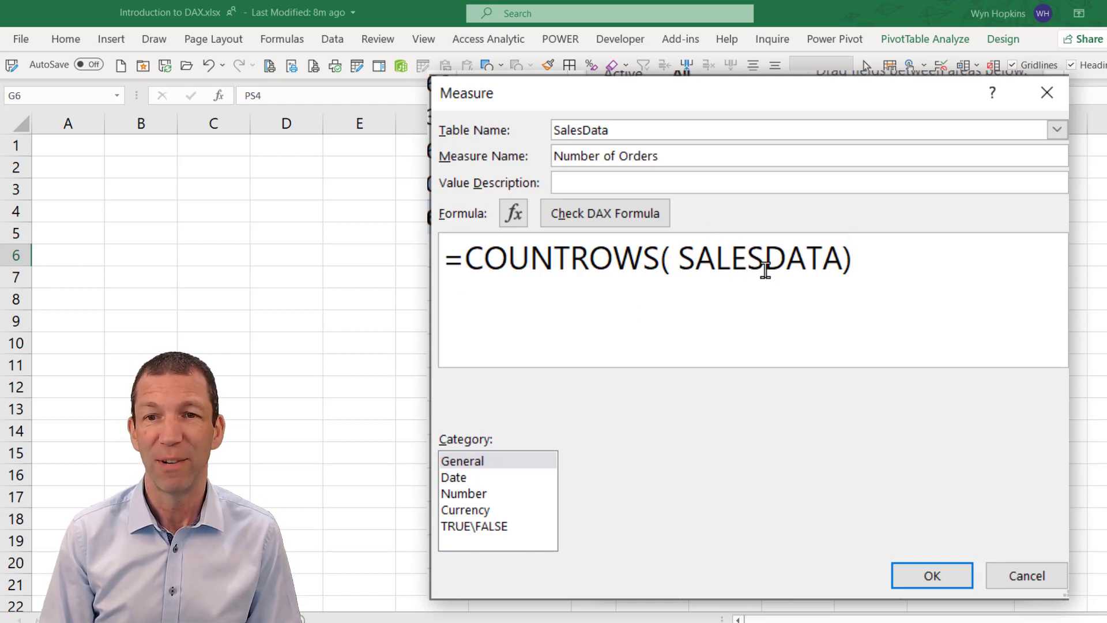
# Format the Number of Orders measure as a number with a 1000 separator and check its DAX formula for errors.
pyautogui.click(477, 497)
pyautogui.click(613, 512)
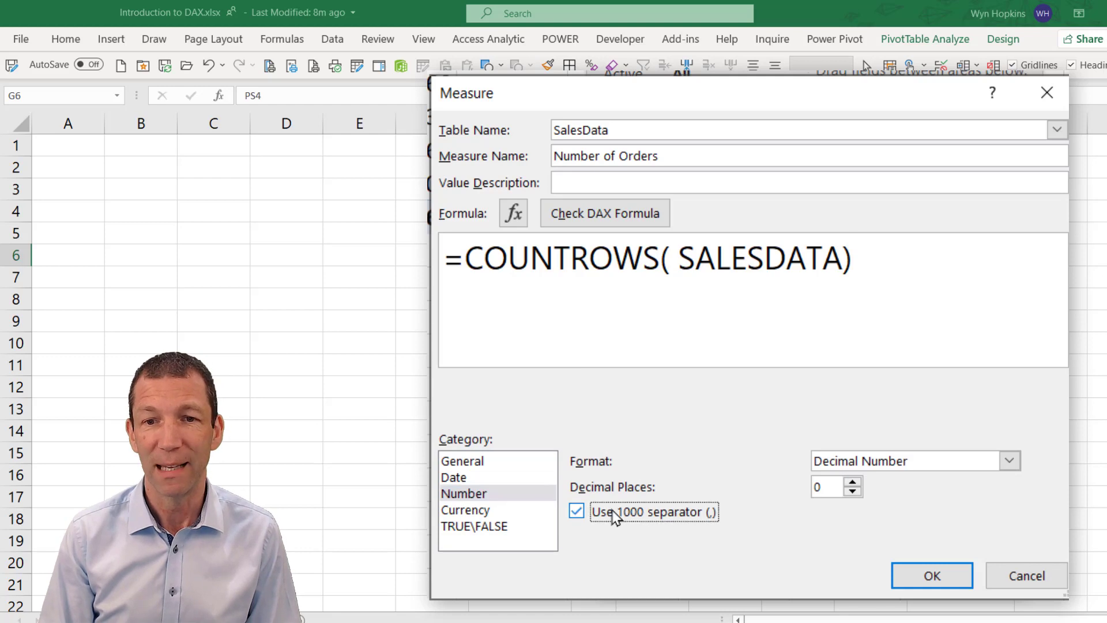
pyautogui.click(610, 222)
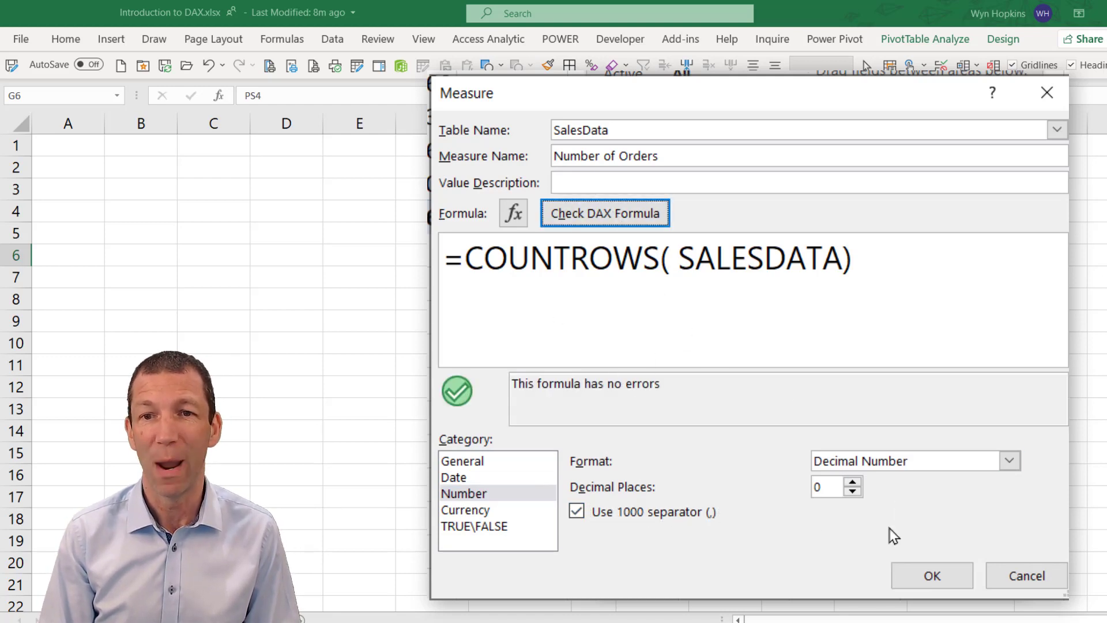
# Save the Number of Orders measure and add it to the PivotTable values.
pyautogui.click(933, 579)
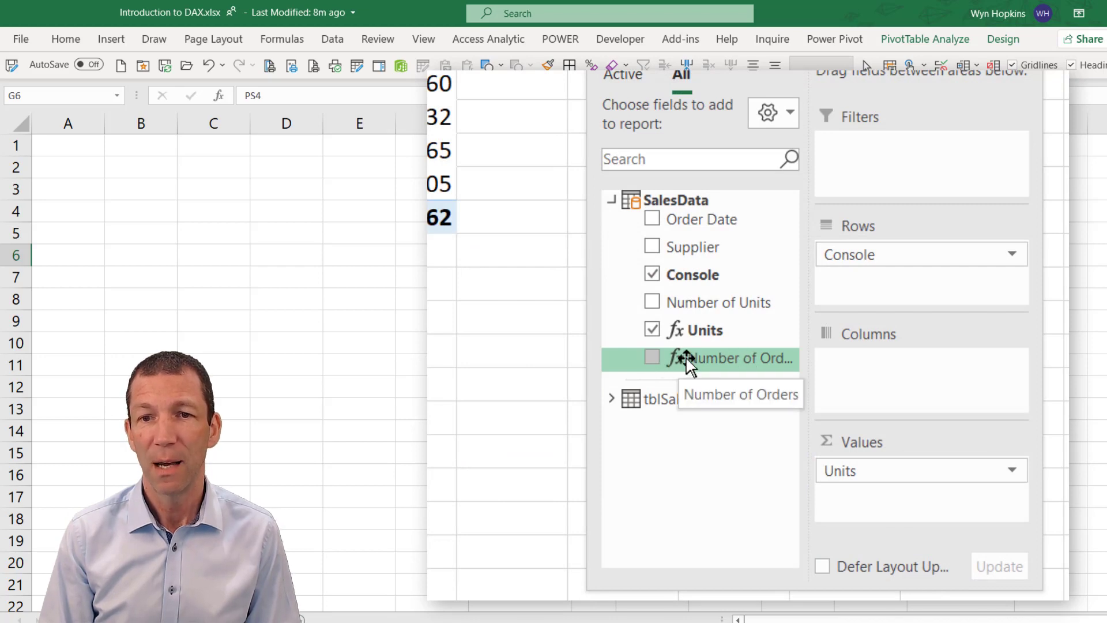
pyautogui.click(654, 357)
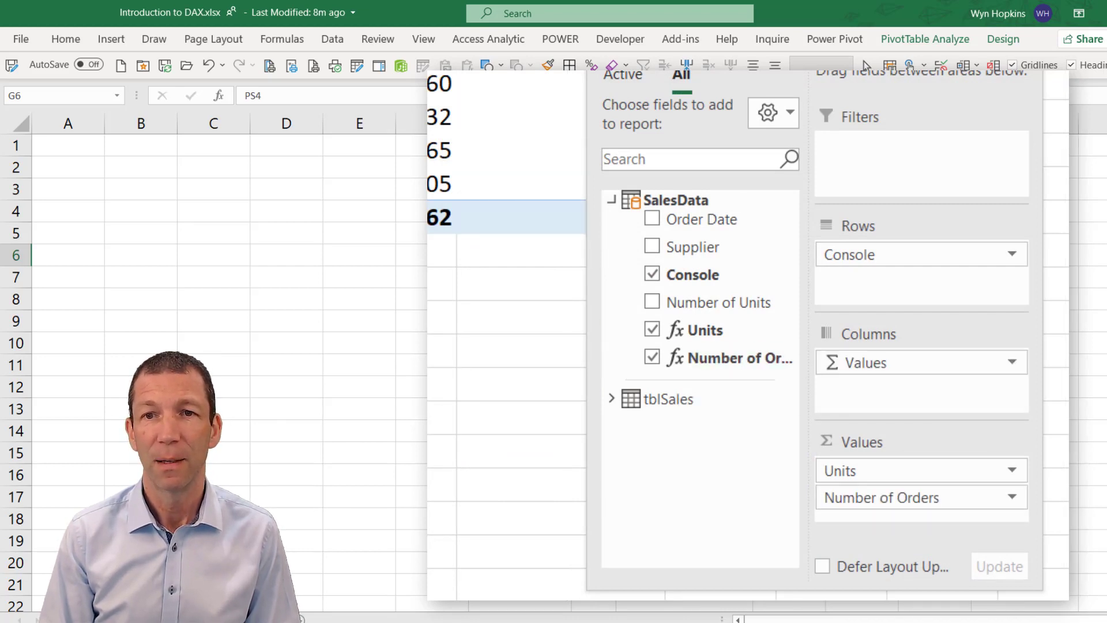
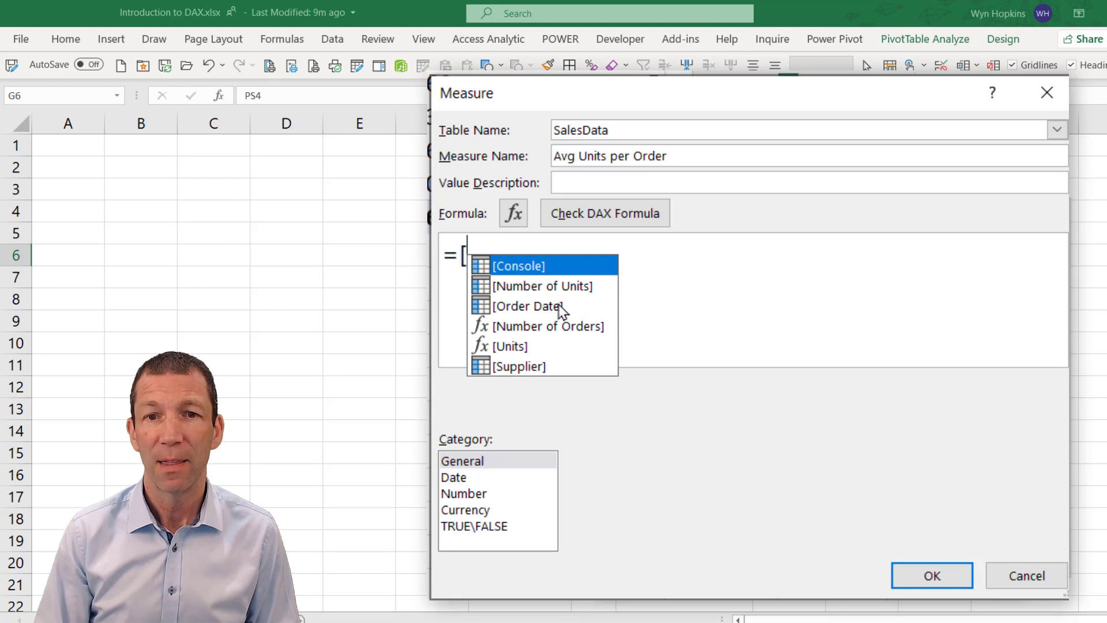
# Enter the formula =[Units]/[Number of Orders] for the Avg Units per Order measure, choosing the existing measures.
pyautogui.doubleClick(511, 347)
pyautogui.keyDown('ctrl'); pyautogui.scroll(3, 566, 305); pyautogui.keyUp('ctrl')
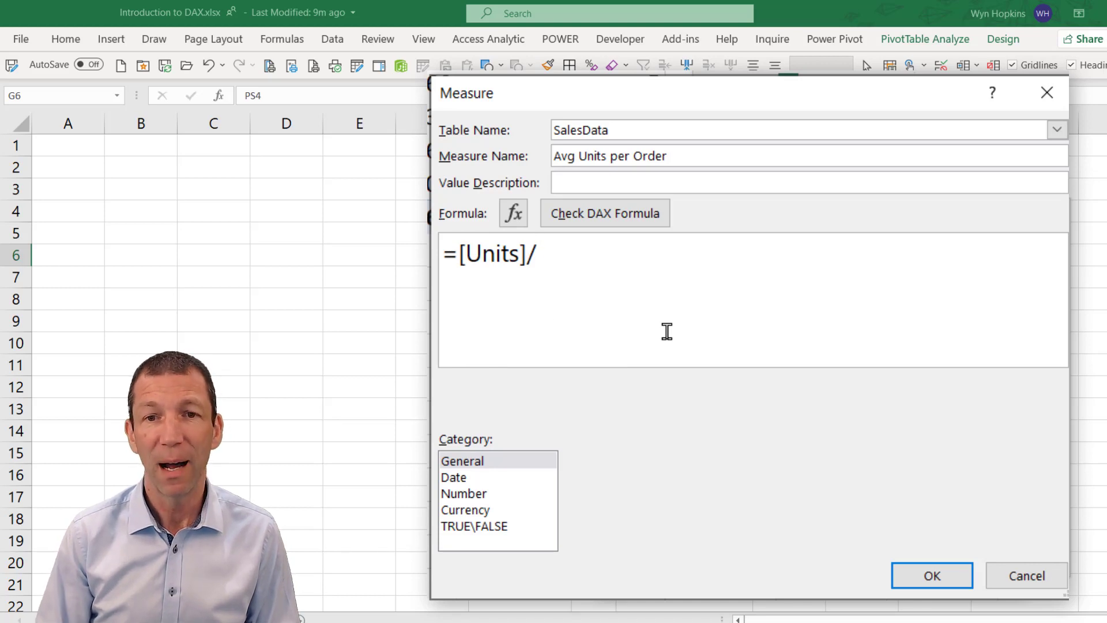
pyautogui.write('/[')
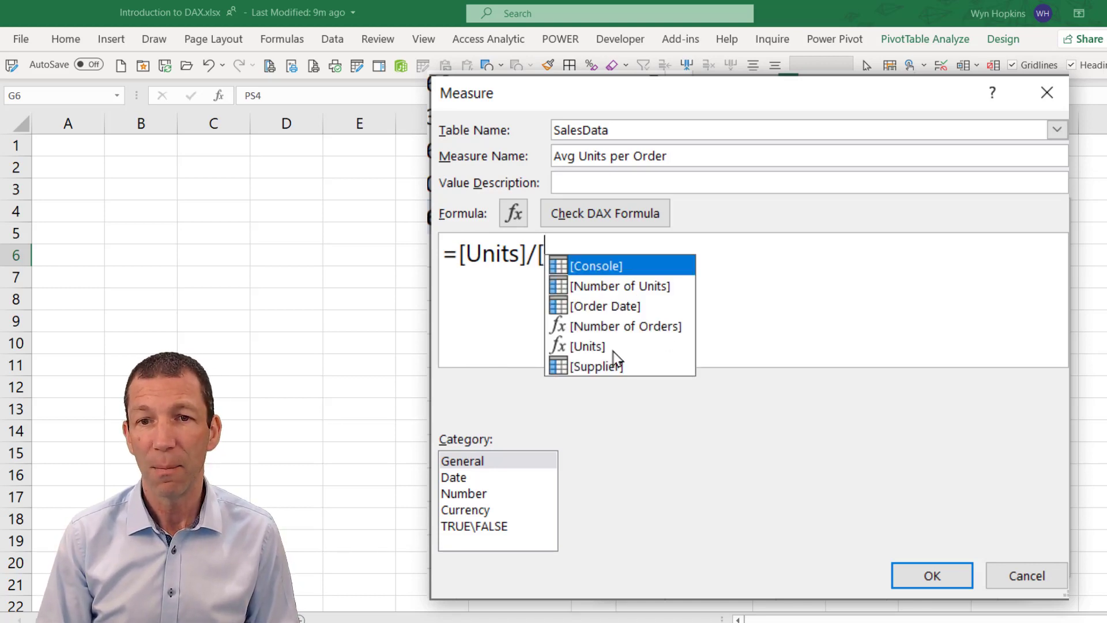
pyautogui.doubleClick(612, 326)
pyautogui.write(']')
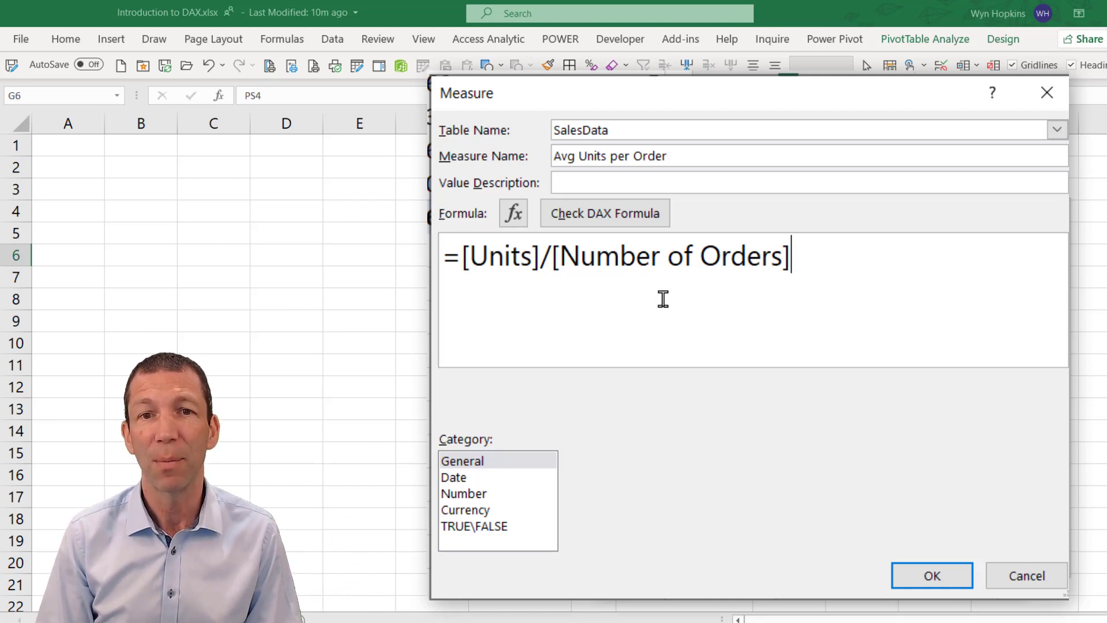
# Format Avg Units per Order as a number with 1000 separator and 1 decimal place, and add it to the PivotTable.
pyautogui.click(461, 496)
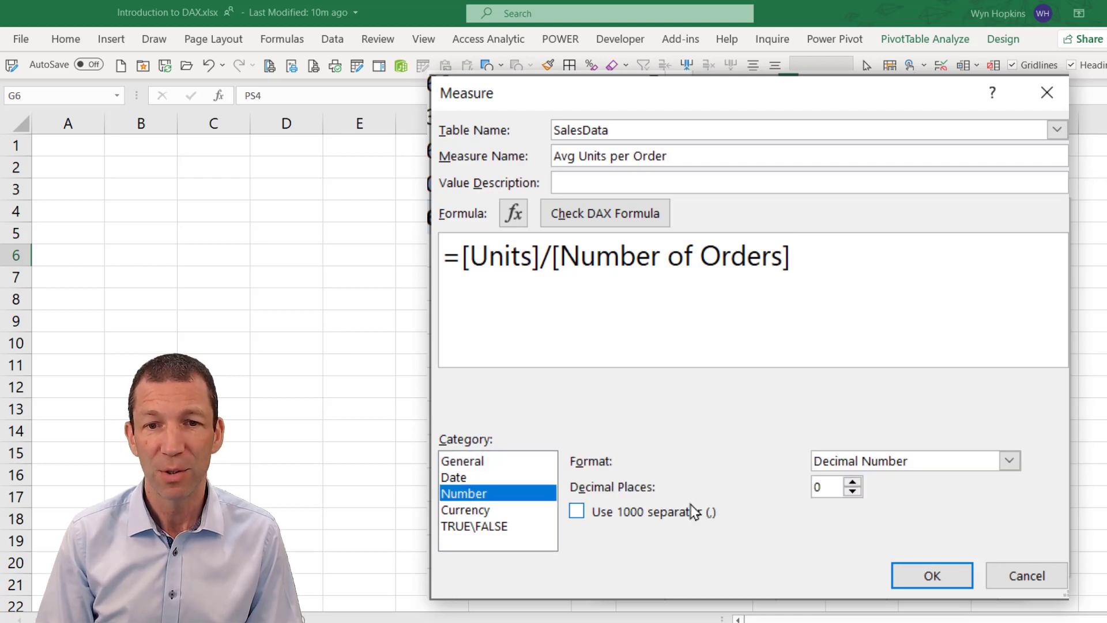
pyautogui.click(604, 515)
pyautogui.click(852, 483)
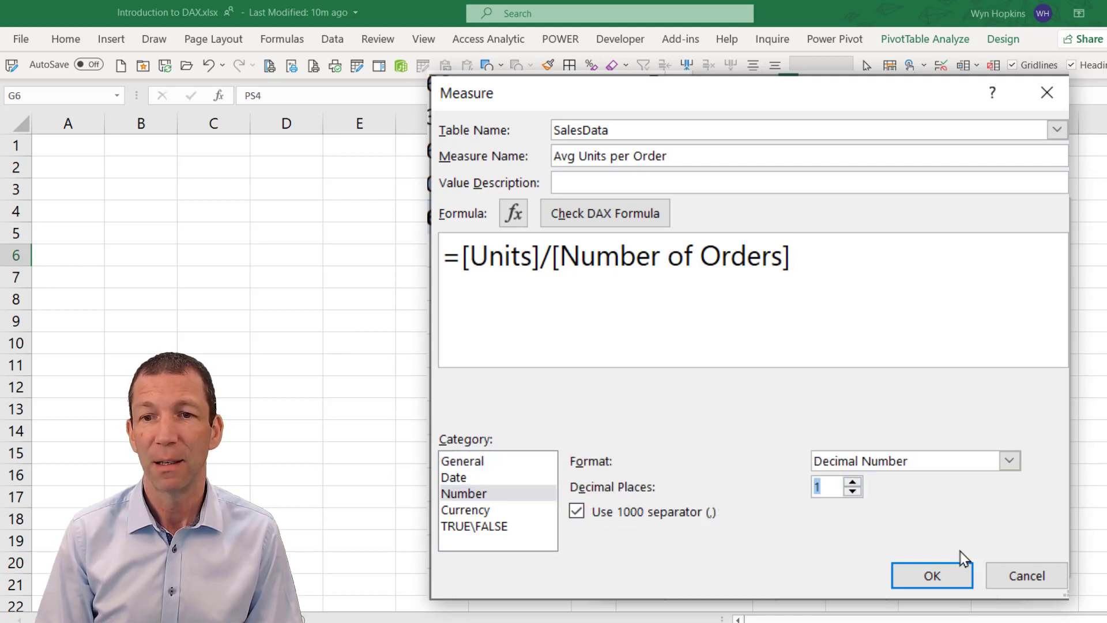
pyautogui.click(932, 575)
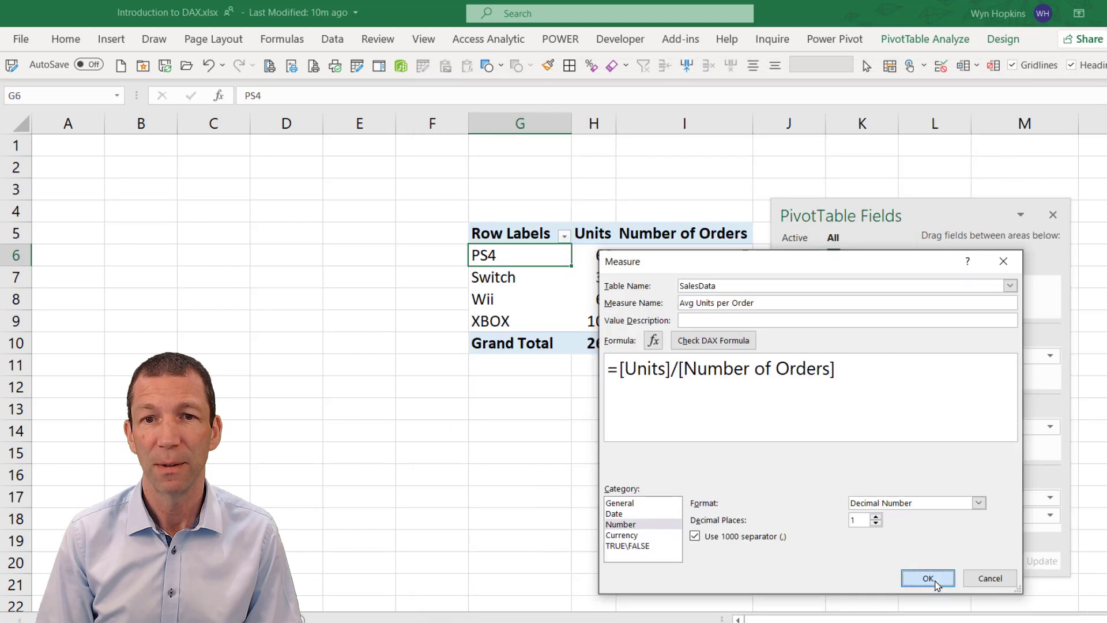
pyautogui.click(814, 441)
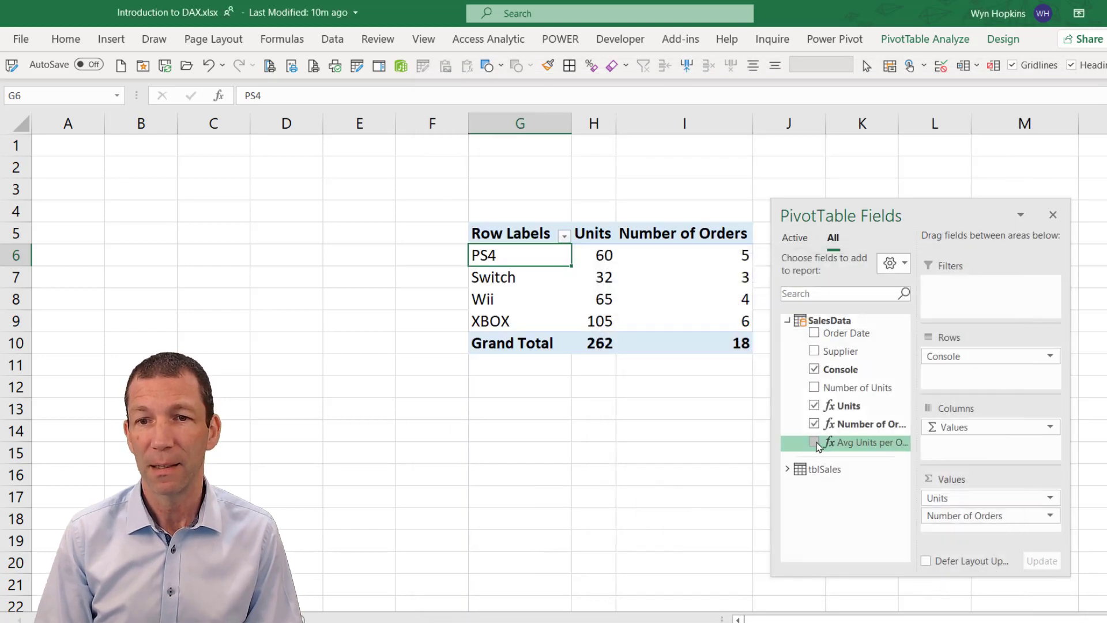
pyautogui.moveTo(901, 216); pyautogui.dragTo(1023, 211)
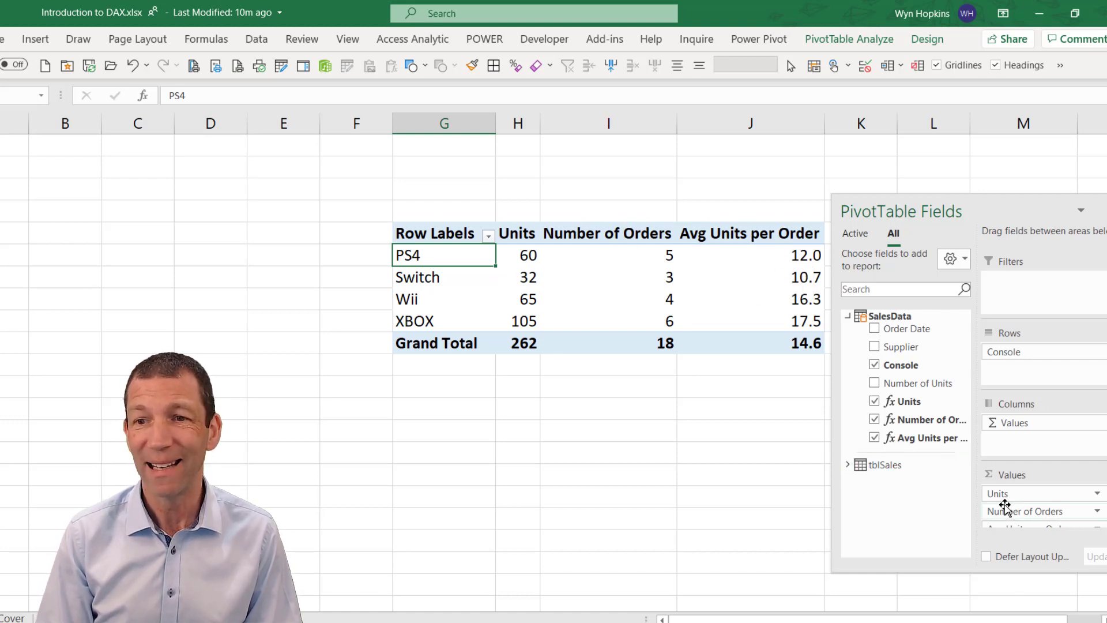
# Remove Number of Orders and Units from the PivotTable values, and replace Console with Supplier in its rows.
pyautogui.moveTo(1017, 511); pyautogui.dragTo(897, 398)
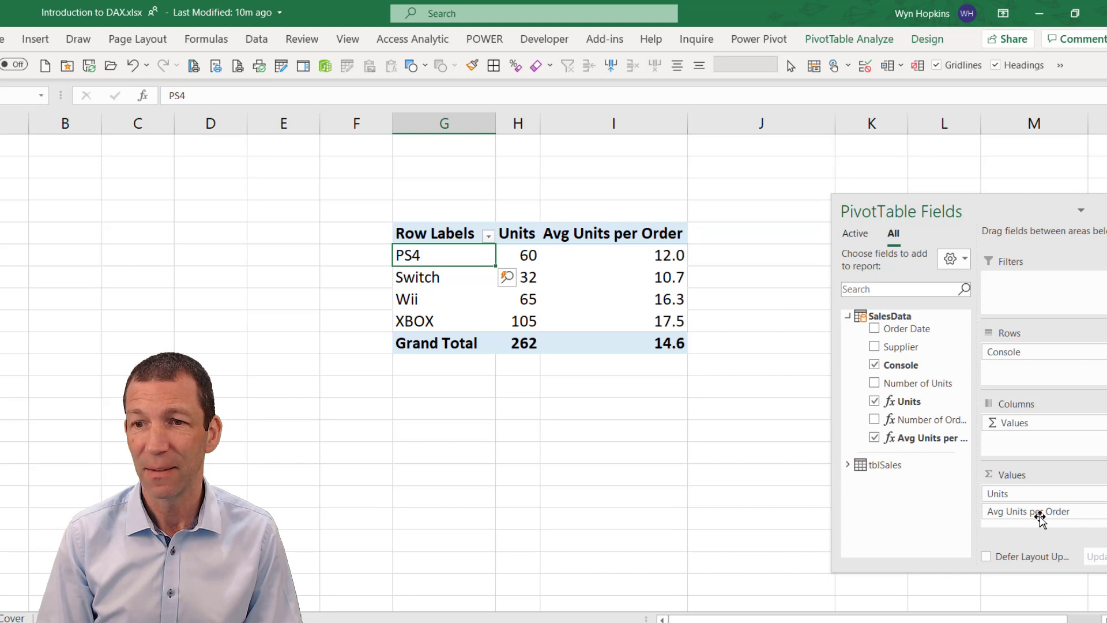
pyautogui.moveTo(1040, 517)
pyautogui.mouseDown()
pyautogui.moveTo(1026, 579)
pyautogui.moveTo(950, 524)
pyautogui.moveTo(1061, 522)
pyautogui.mouseUp()
pyautogui.moveTo(1007, 495)
pyautogui.mouseDown()
pyautogui.moveTo(1016, 492)
pyautogui.moveTo(921, 452)
pyautogui.moveTo(900, 456)
pyautogui.mouseUp()
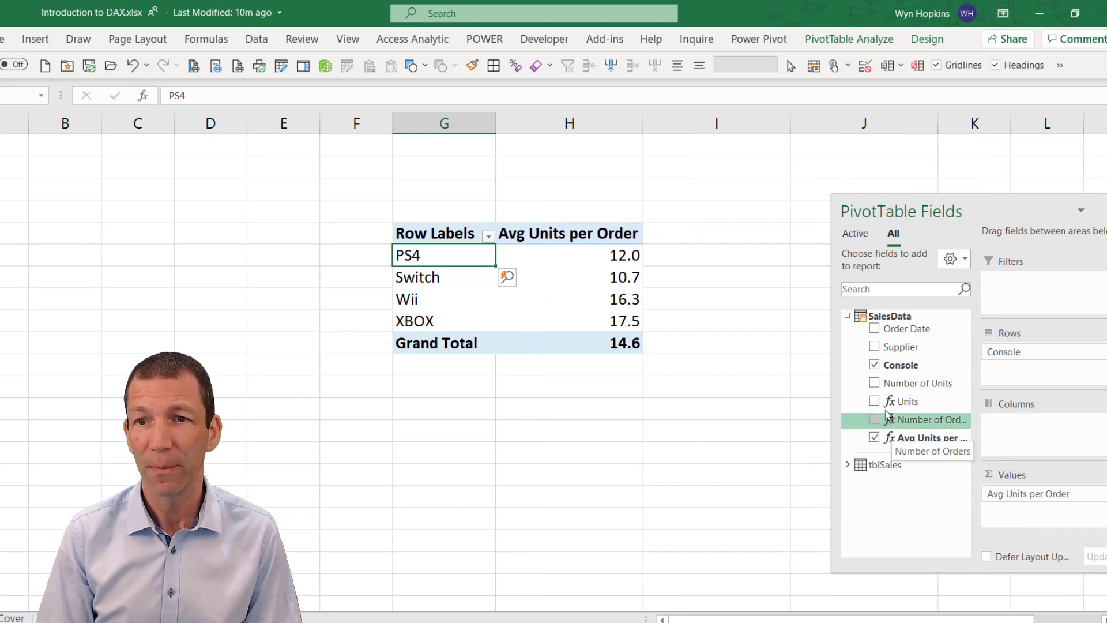
pyautogui.click(875, 364)
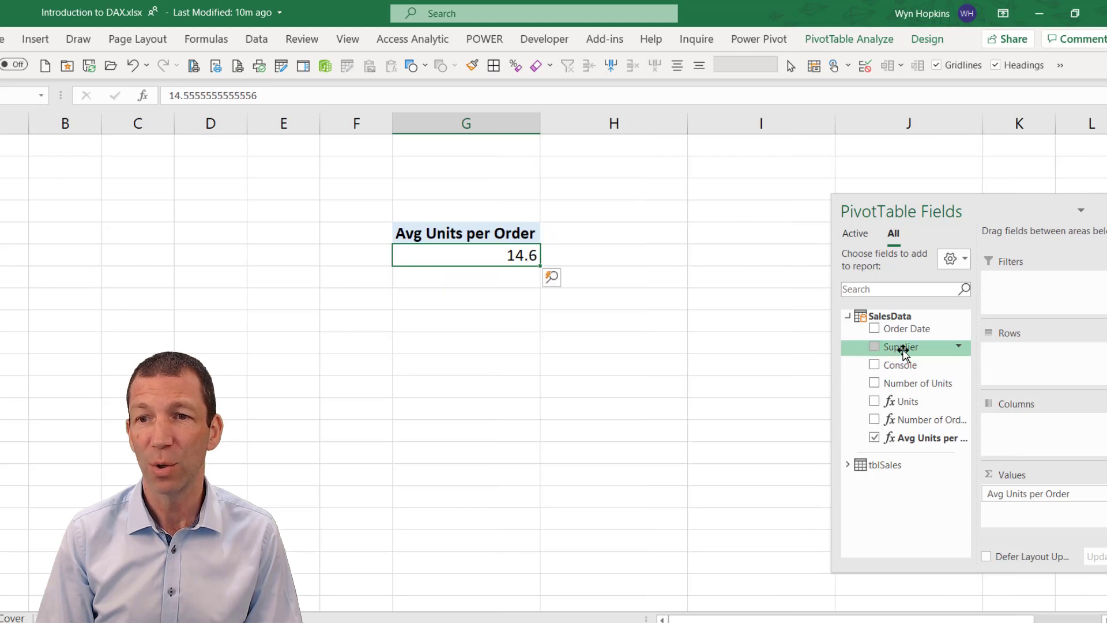
pyautogui.moveTo(901, 347); pyautogui.dragTo(1045, 394)
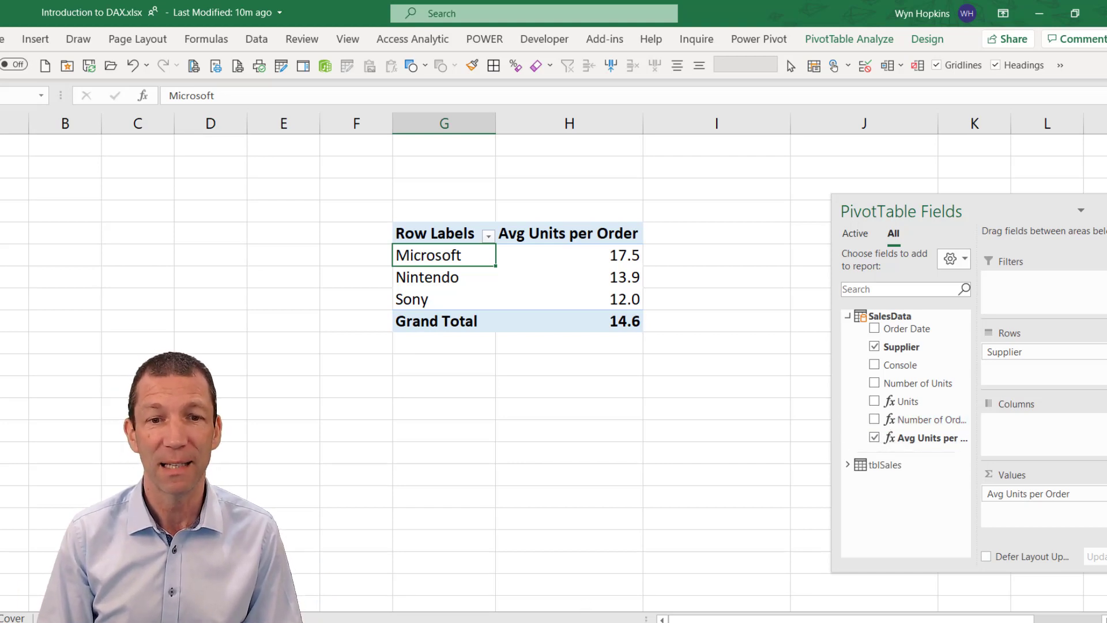
# Switch to Power BI Desktop and try starting a new measure in the tblSales table, without entering a formula.
pyautogui.hotkey('alt', 'Tab')
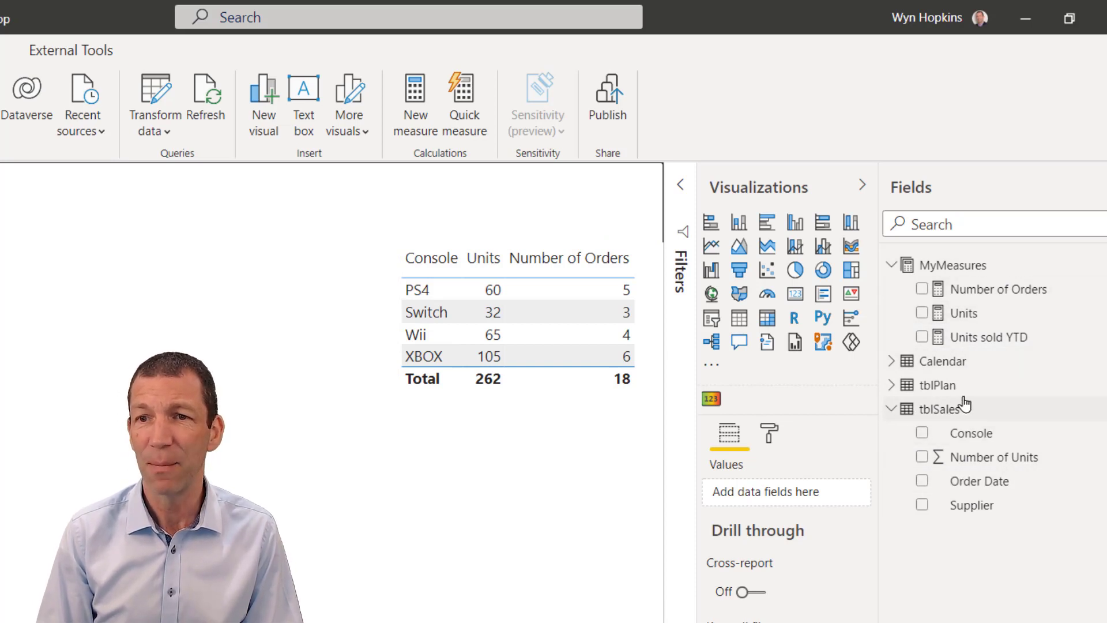
pyautogui.moveTo(958, 408)
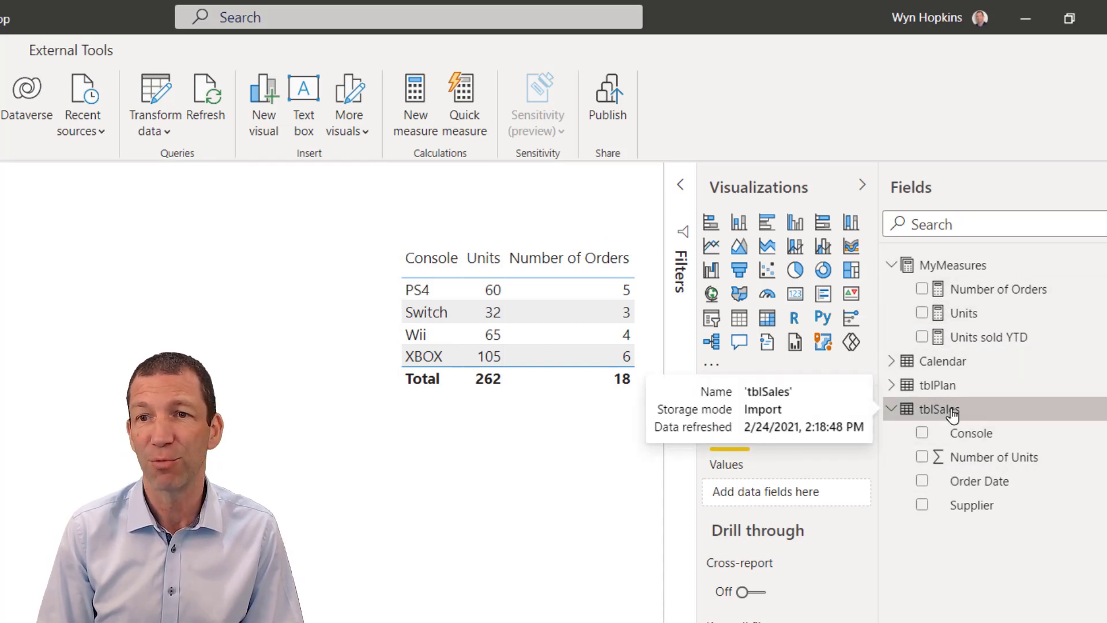
pyautogui.rightClick(952, 412)
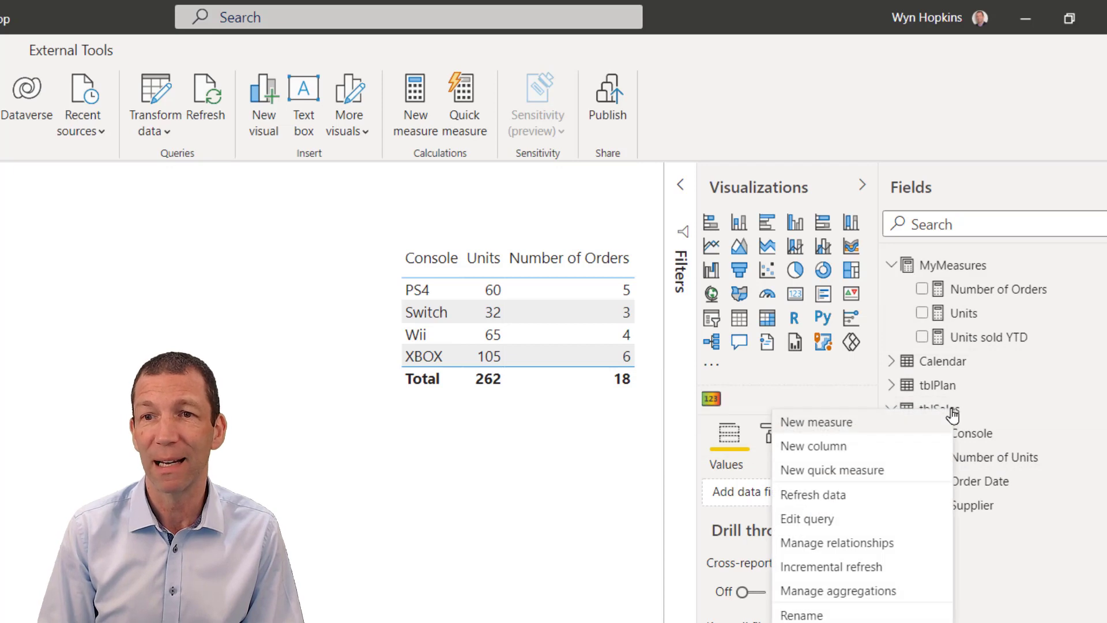
pyautogui.click(841, 423)
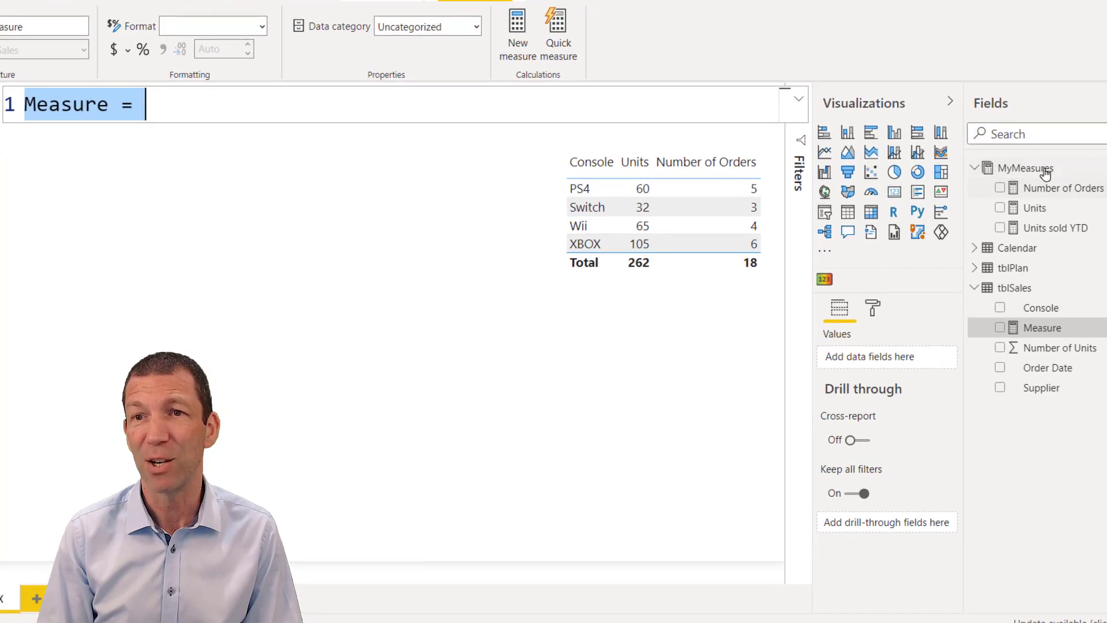
pyautogui.press('Escape')
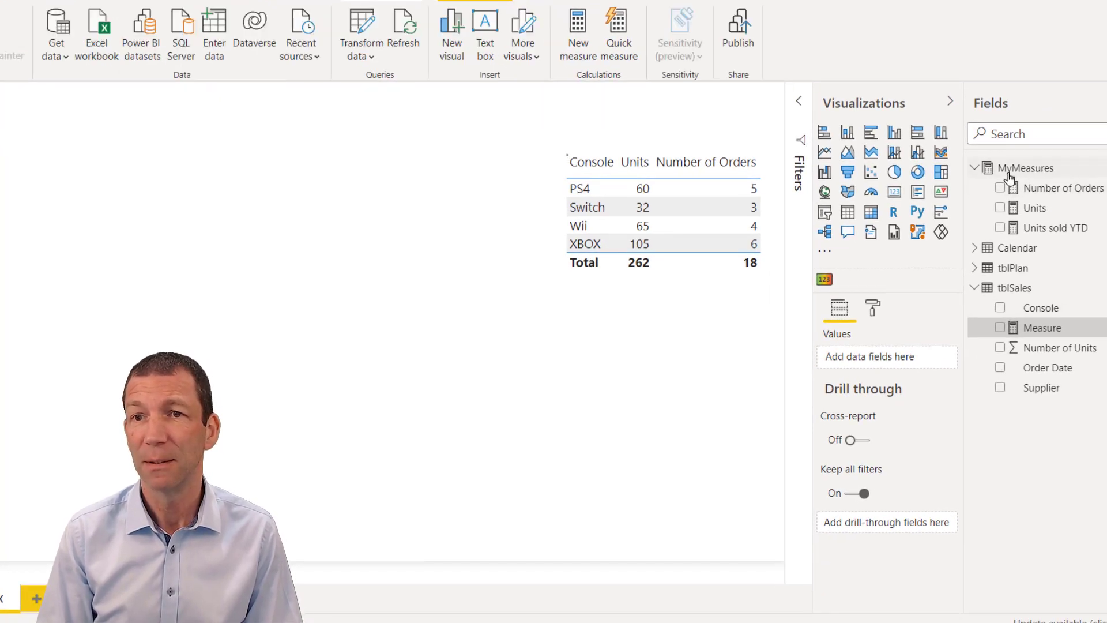
# Review the formulas of the Units and Number of Orders measures in the MyMeasures table.
pyautogui.click(1041, 214)
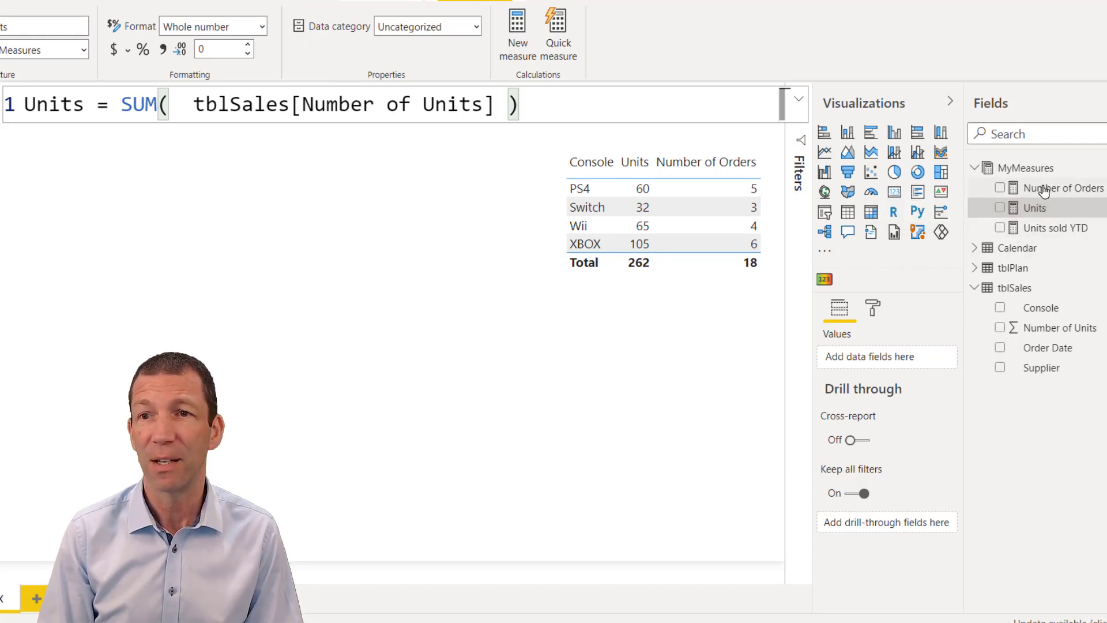
pyautogui.click(1044, 191)
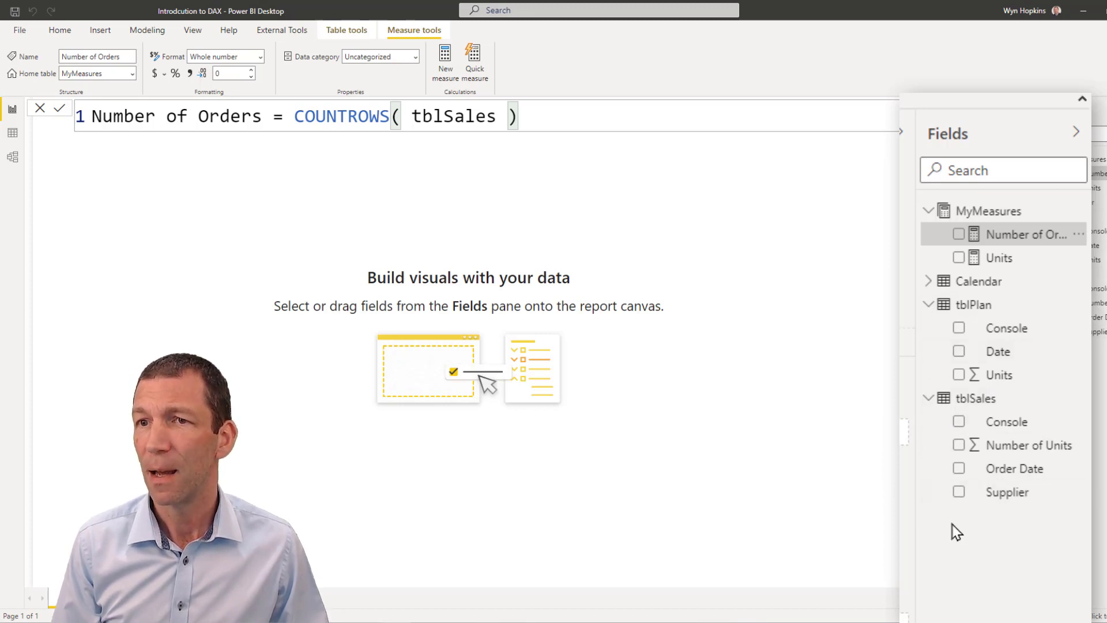
# Build a table visual of Calendar Month with the Units measure, moved across the blank report page and made taller.
pyautogui.click(930, 283)
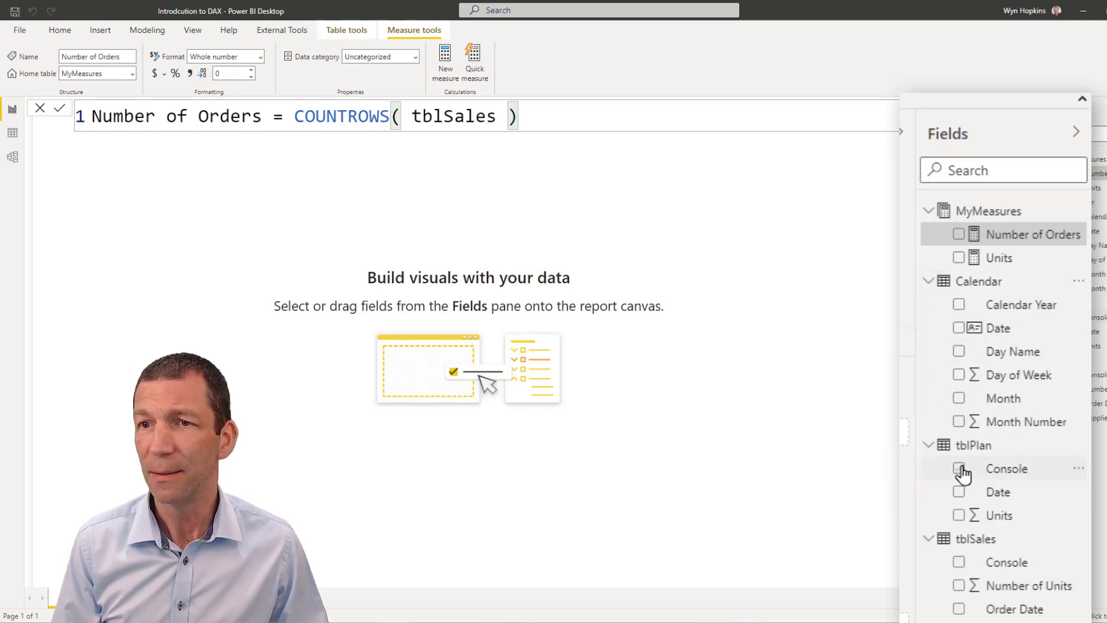
pyautogui.click(960, 399)
pyautogui.moveTo(473, 225); pyautogui.dragTo(776, 235)
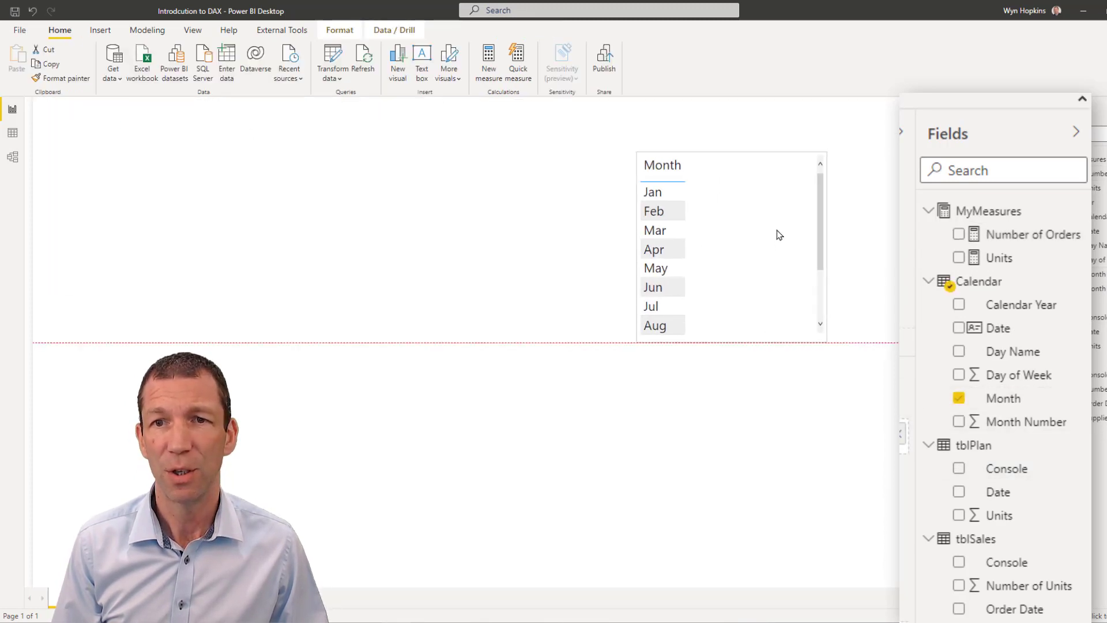
pyautogui.moveTo(732, 336); pyautogui.dragTo(748, 505)
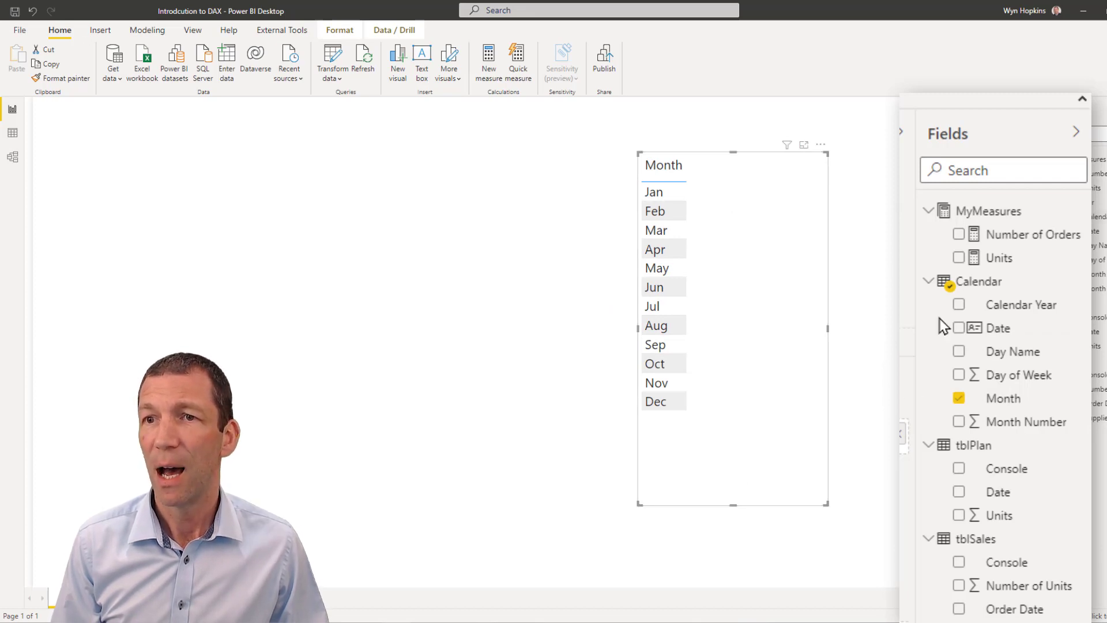
pyautogui.click(958, 260)
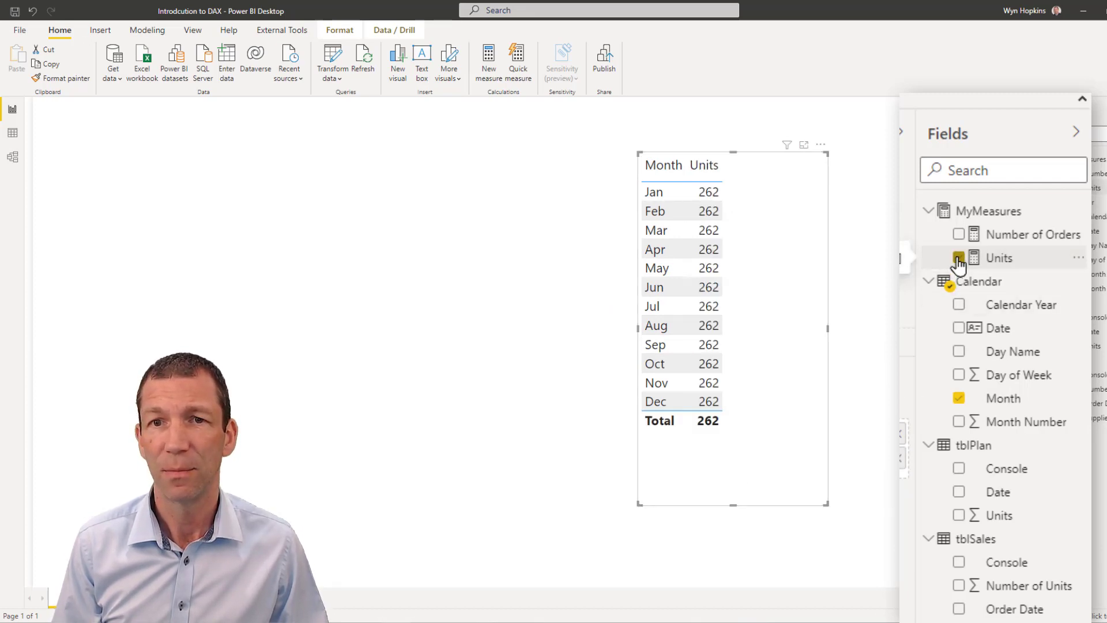
# Examine the Units column in the month table and the formula behind the Units measure.
pyautogui.click(704, 166)
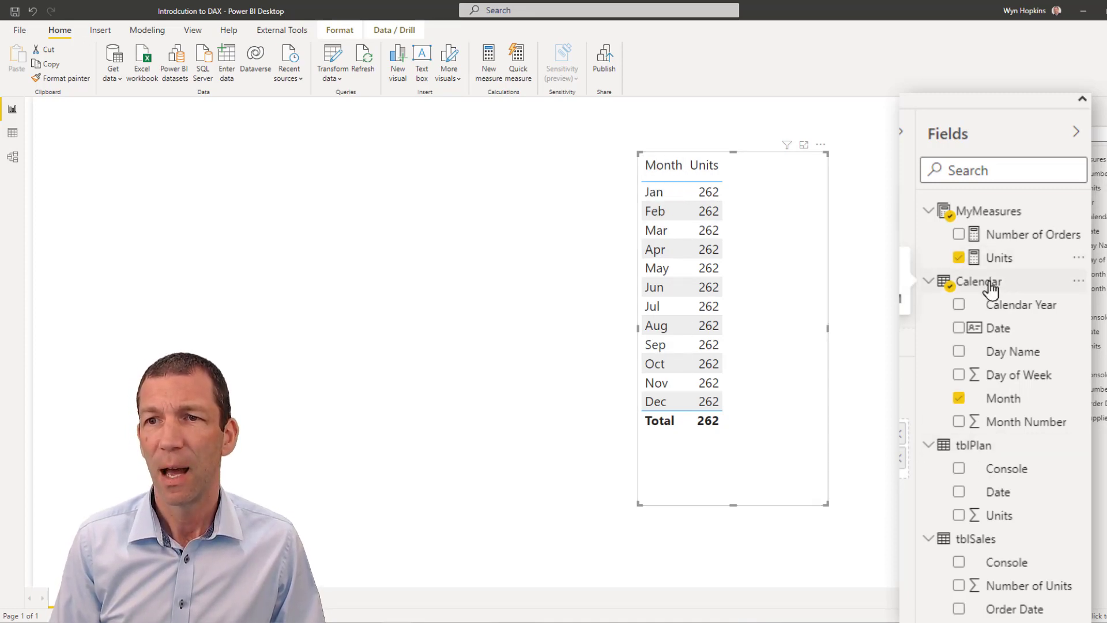
pyautogui.click(1009, 259)
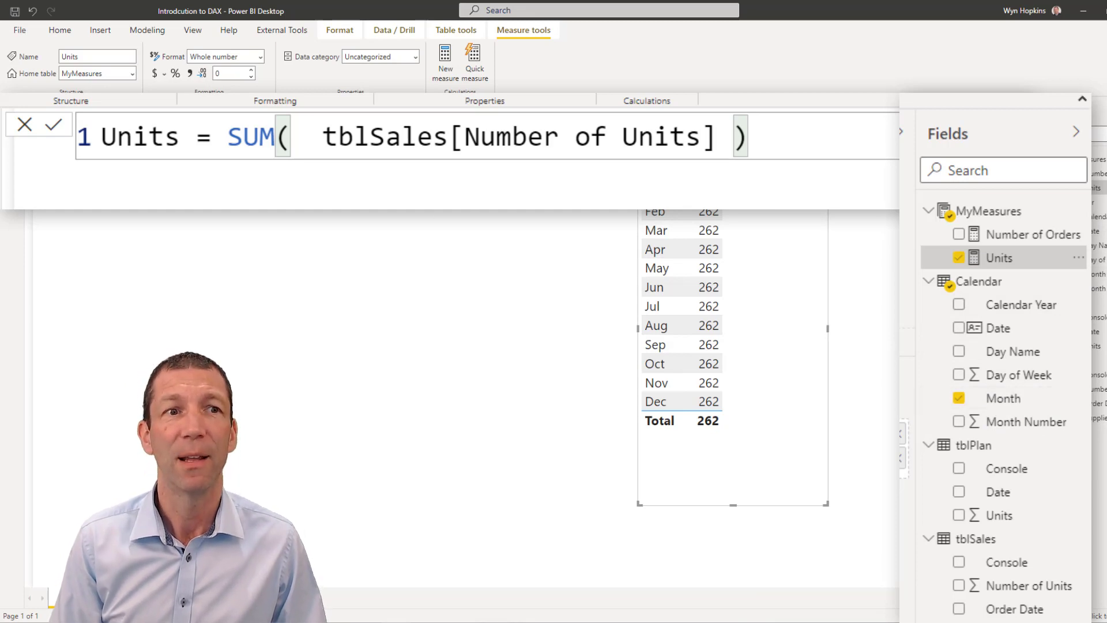
# Create a relationship in the data model between Order Date in tblSales and Date in the Calendar table.
pyautogui.click(13, 160)
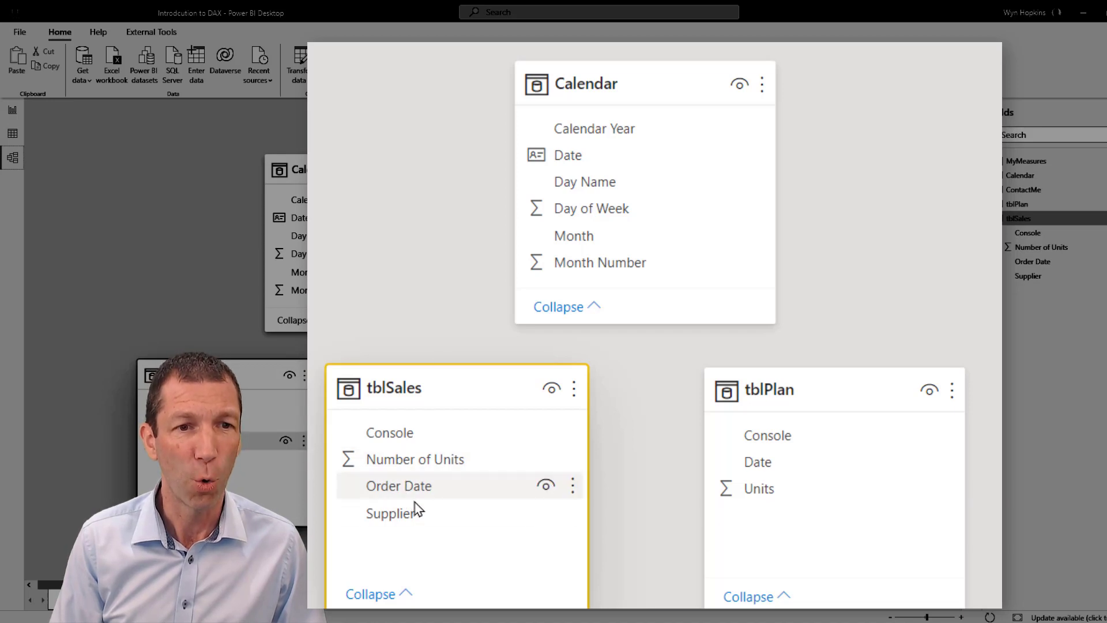
pyautogui.click(402, 488)
pyautogui.moveTo(402, 488); pyautogui.dragTo(589, 159)
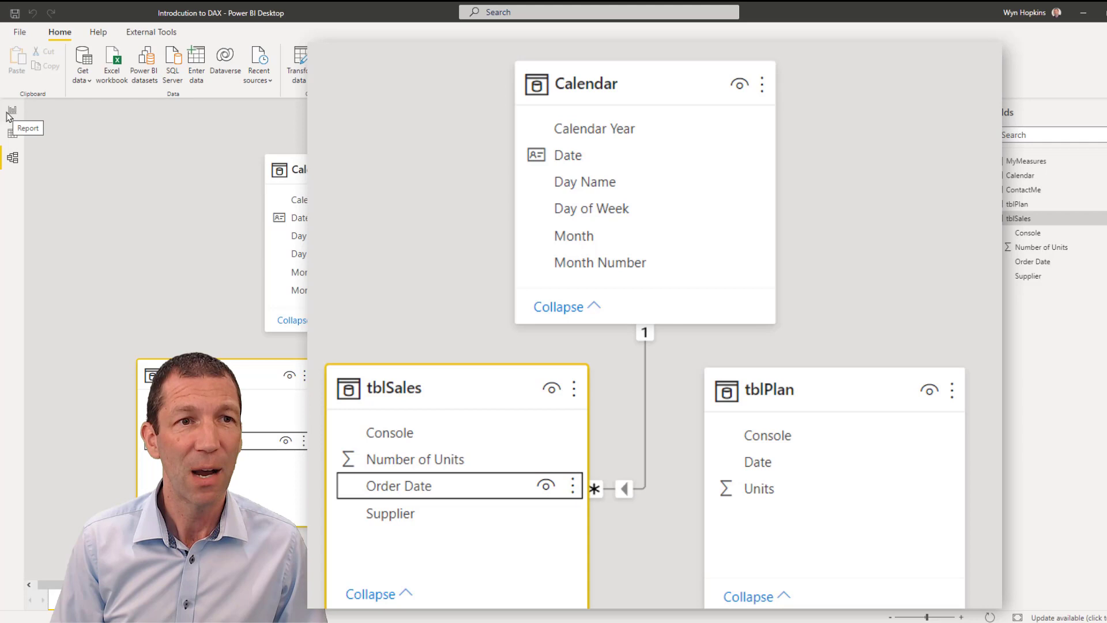
# Return to the report and check the monthly Units values against the Units measure's formula.
pyautogui.click(12, 111)
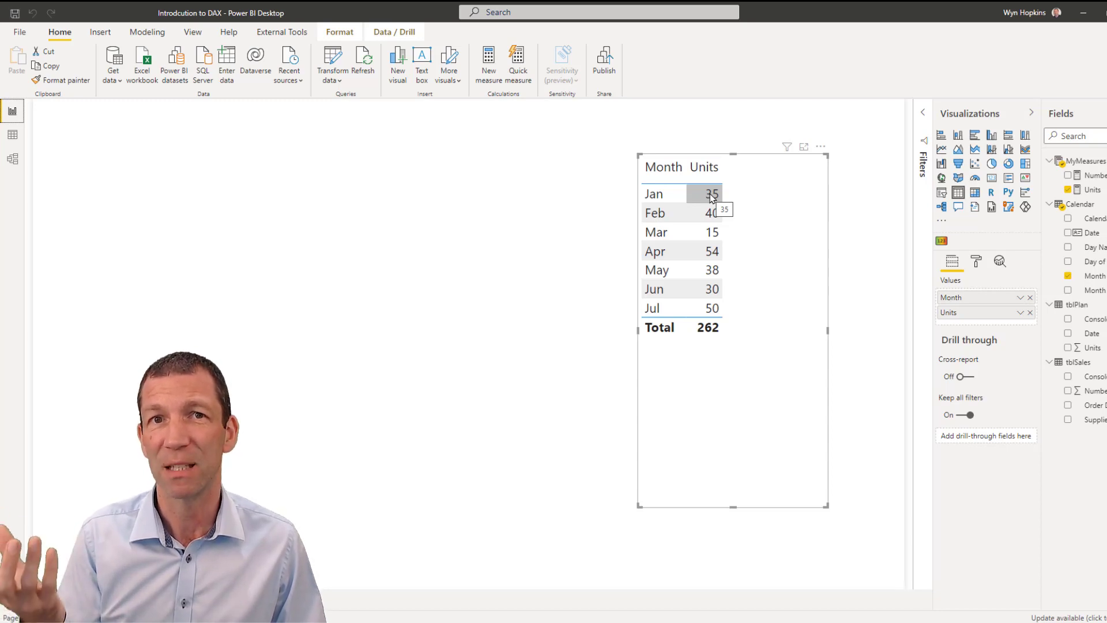
pyautogui.click(1092, 190)
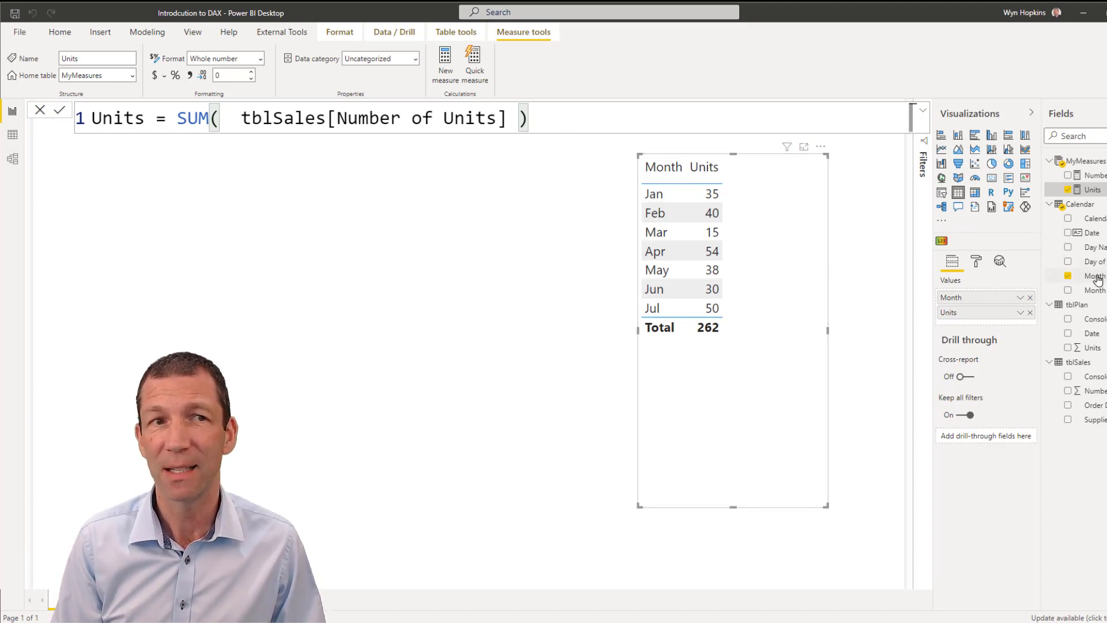
# Filter the Calendar table's Month column in the data view to show only Jan.
pyautogui.click(9, 137)
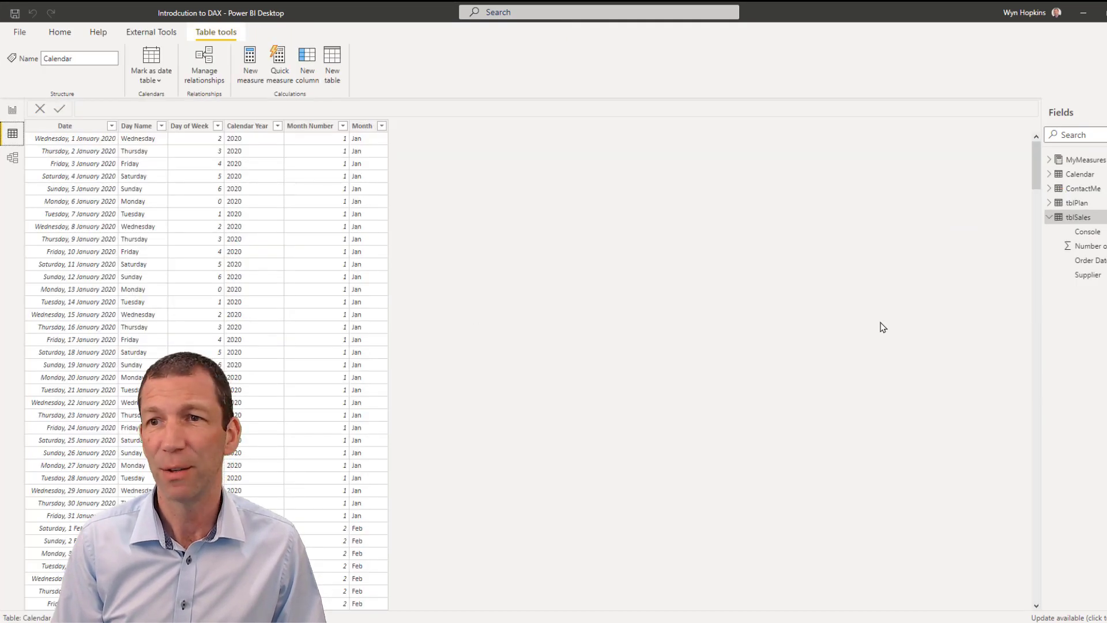
pyautogui.click(1049, 175)
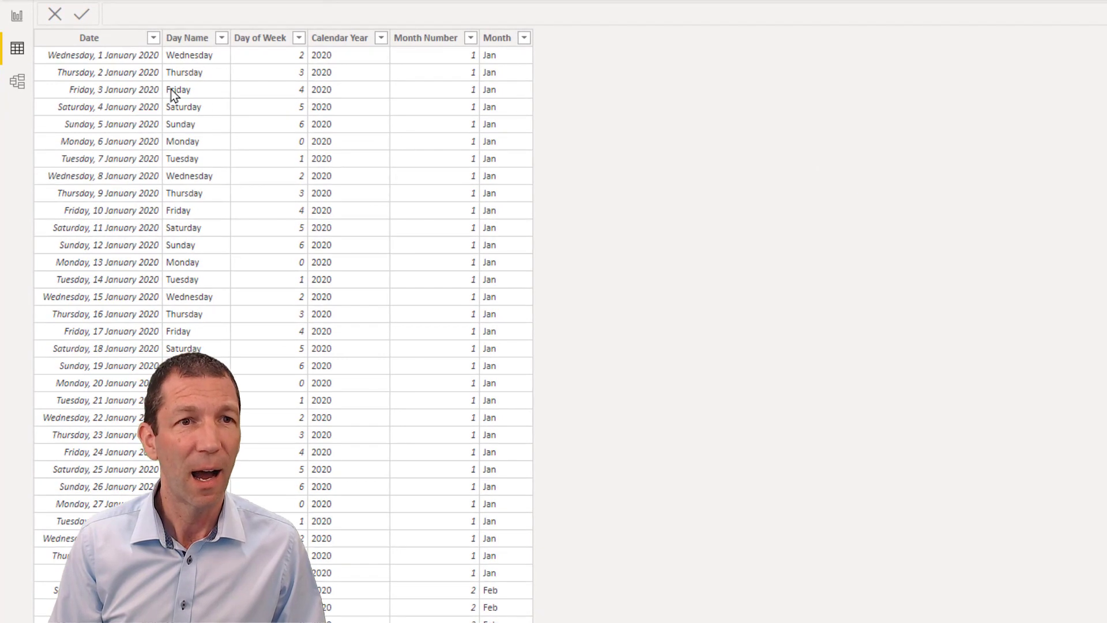
pyautogui.click(523, 40)
pyautogui.click(576, 209)
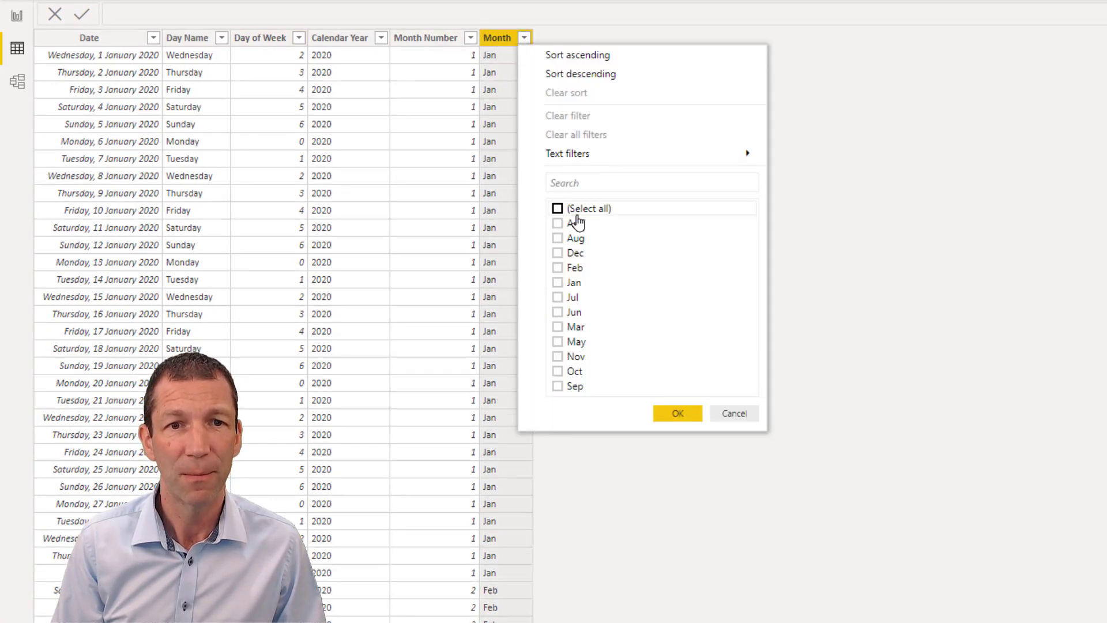
pyautogui.click(558, 282)
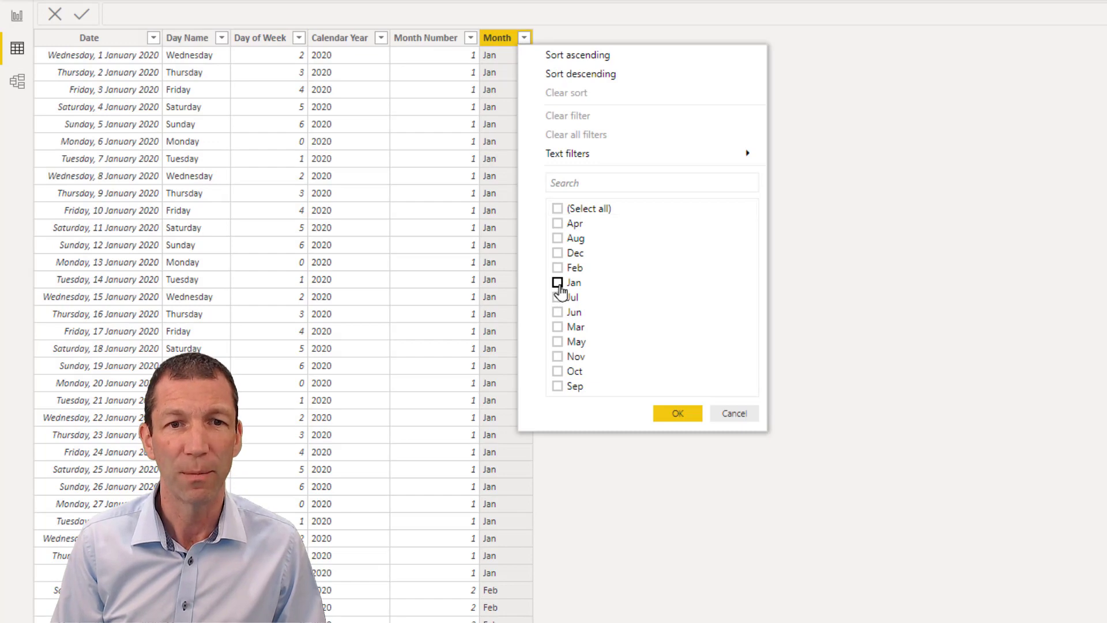
pyautogui.click(671, 415)
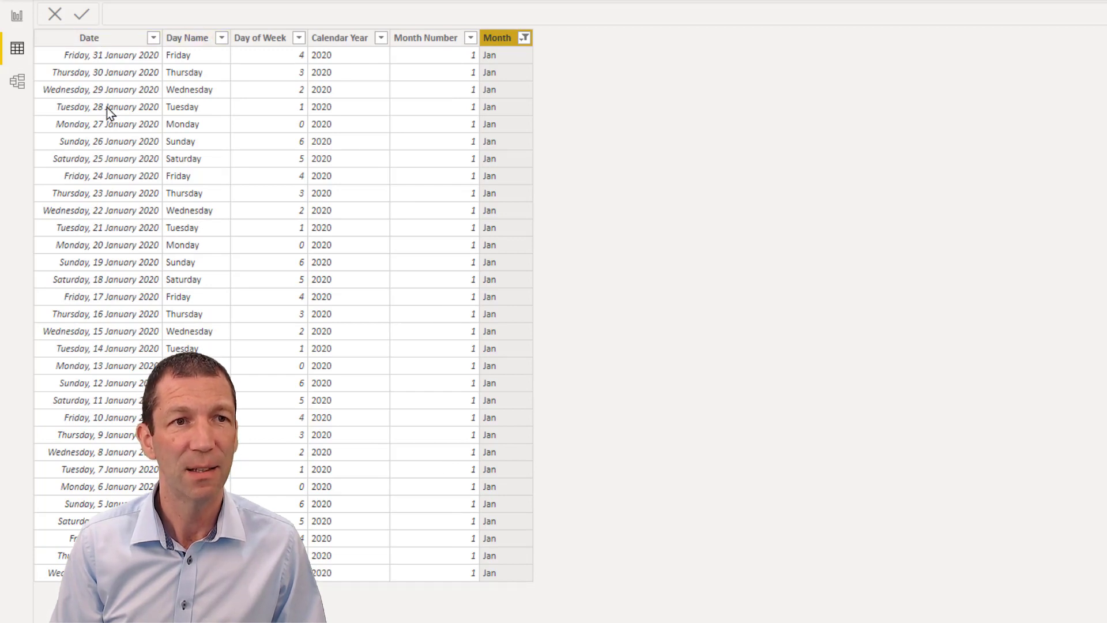
# Check the Calendar relationship in the model, then filter tblSales Order Date to 2, 16 and 30 January 2020.
pyautogui.click(18, 81)
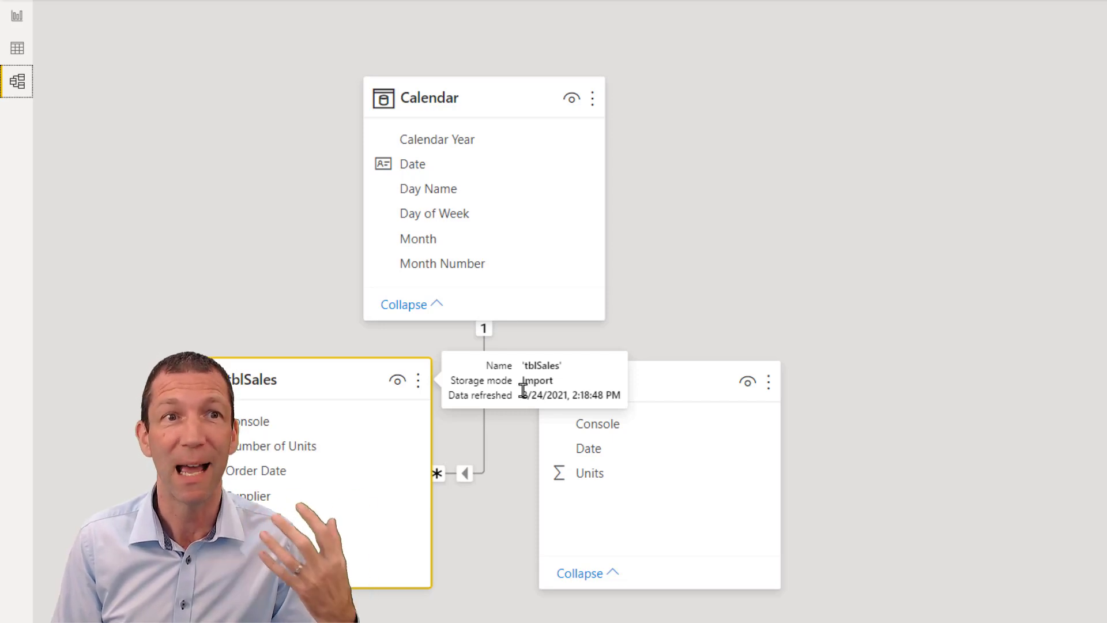
pyautogui.click(17, 50)
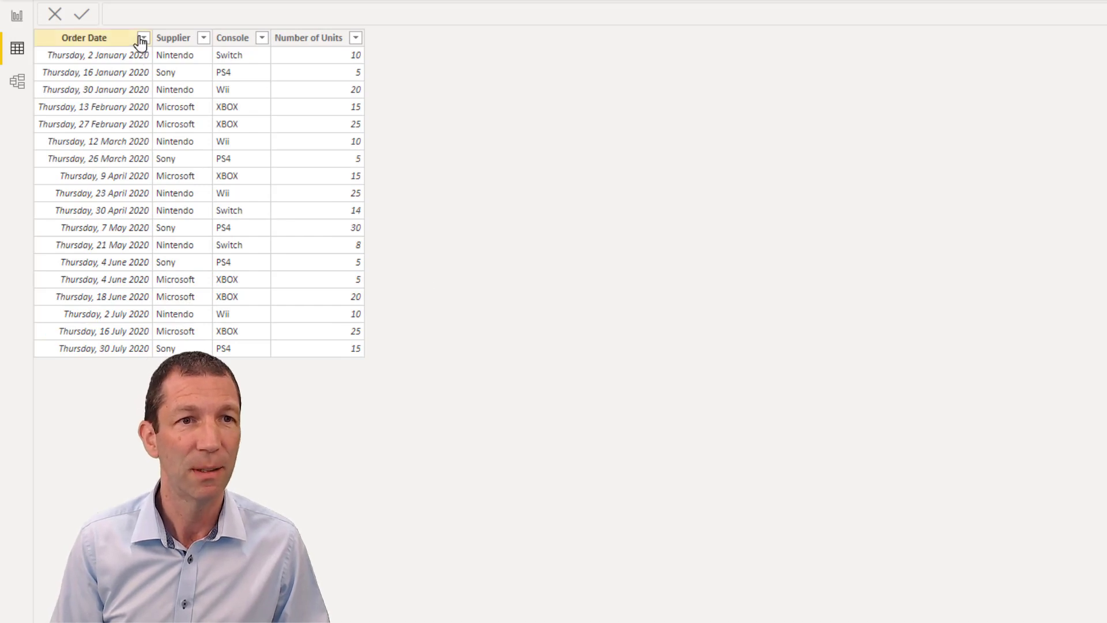
pyautogui.click(143, 38)
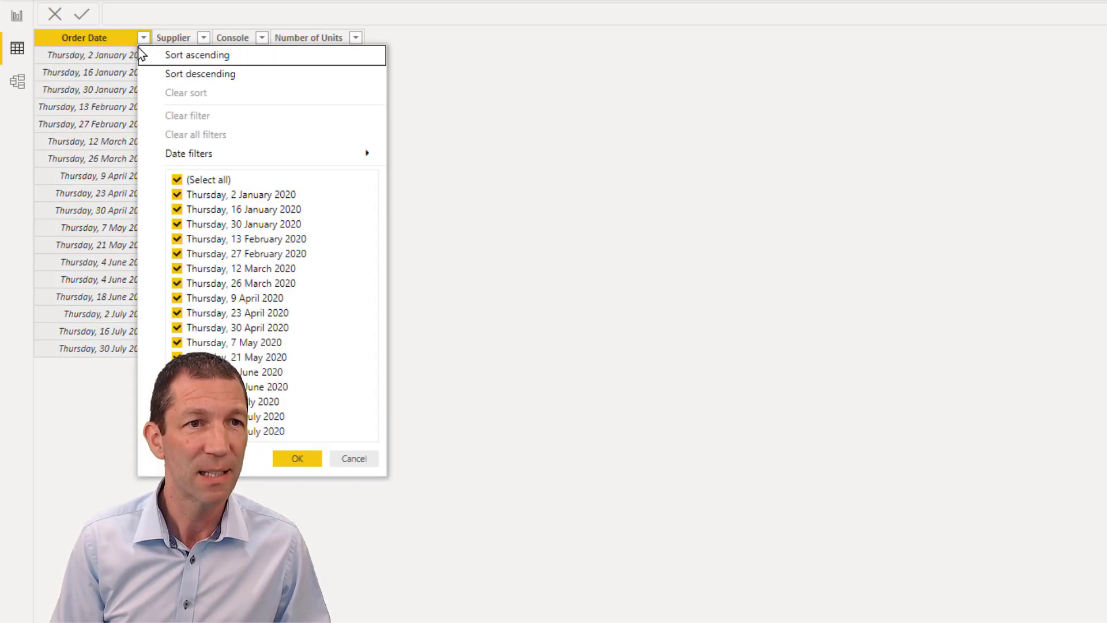
pyautogui.click(177, 179)
pyautogui.click(177, 194)
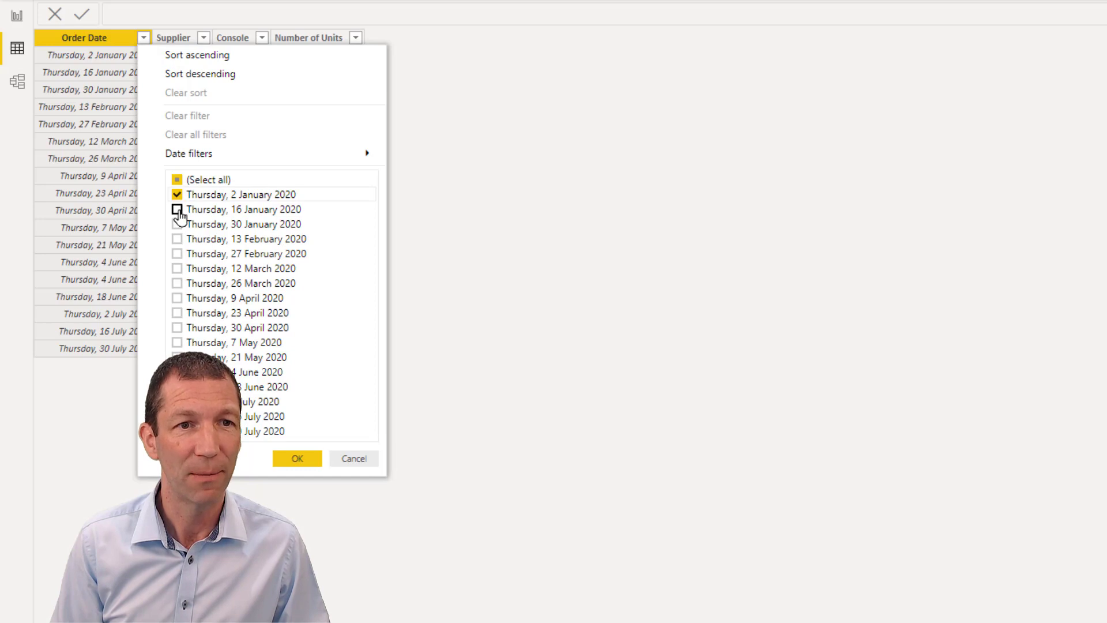
pyautogui.click(177, 209)
pyautogui.click(177, 225)
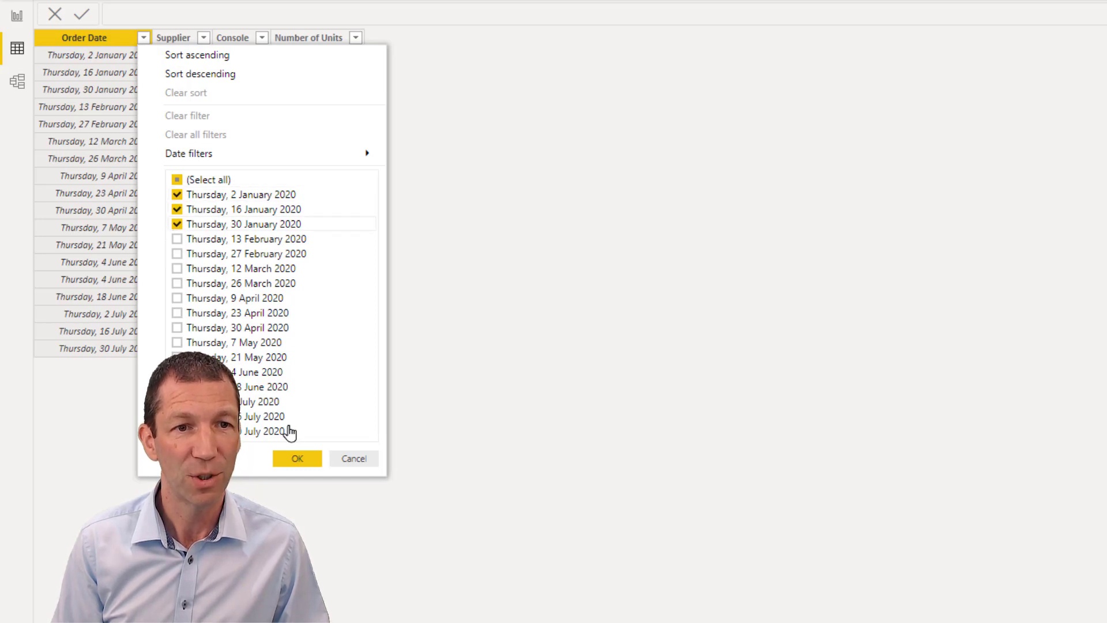
pyautogui.click(296, 458)
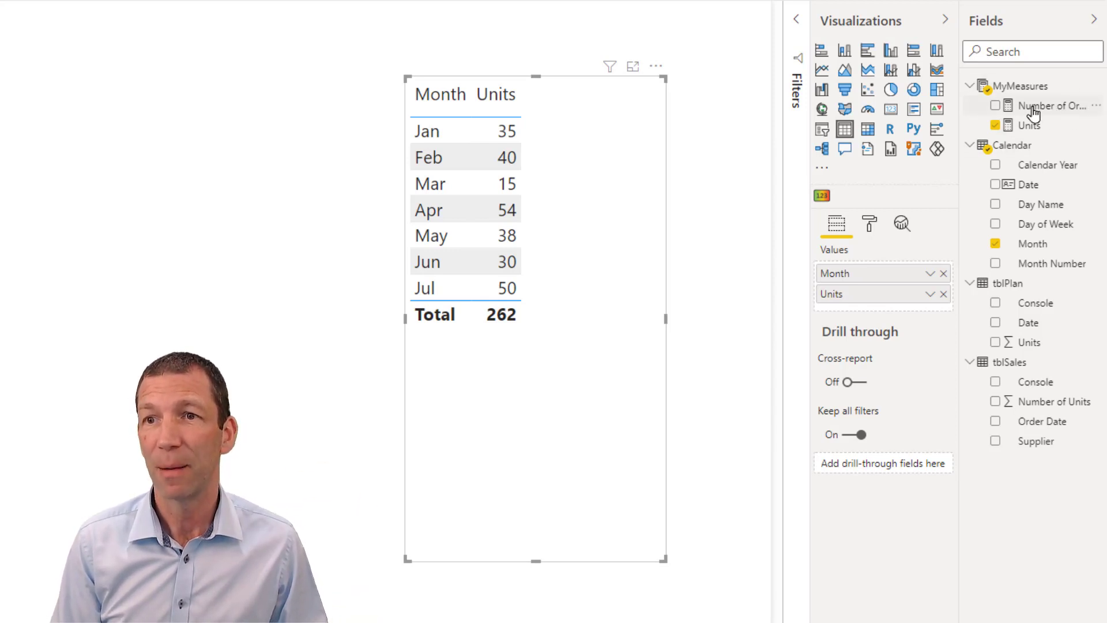
# Add the Number of Orders measure to the month table, widen the visual to fit it, and display the measure's formula.
pyautogui.moveTo(1034, 111); pyautogui.dragTo(900, 315)
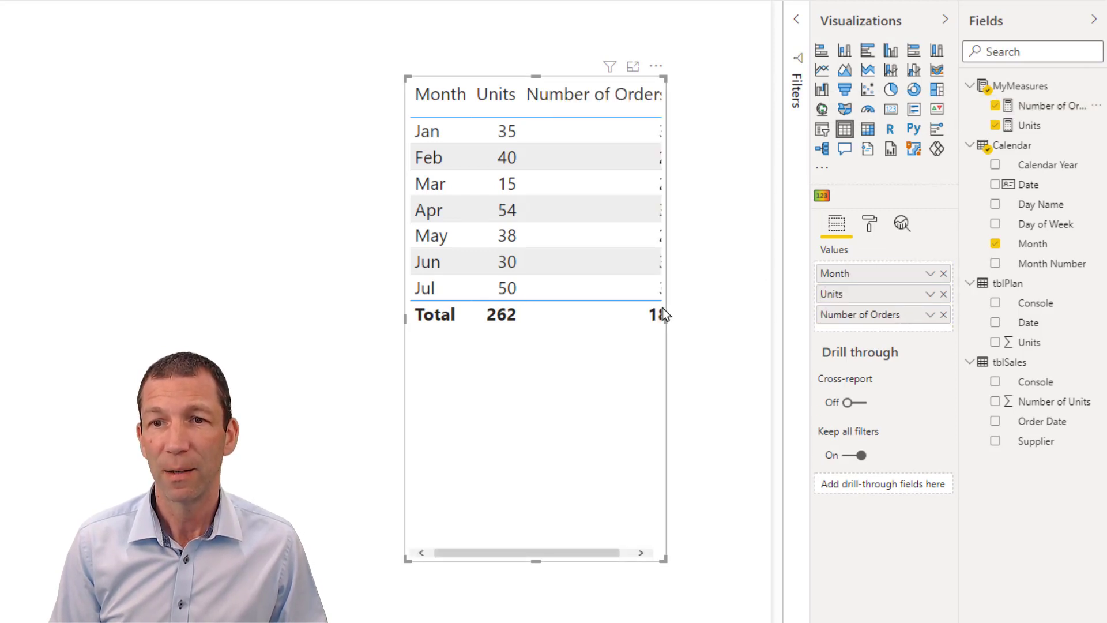
pyautogui.moveTo(665, 318); pyautogui.dragTo(733, 318)
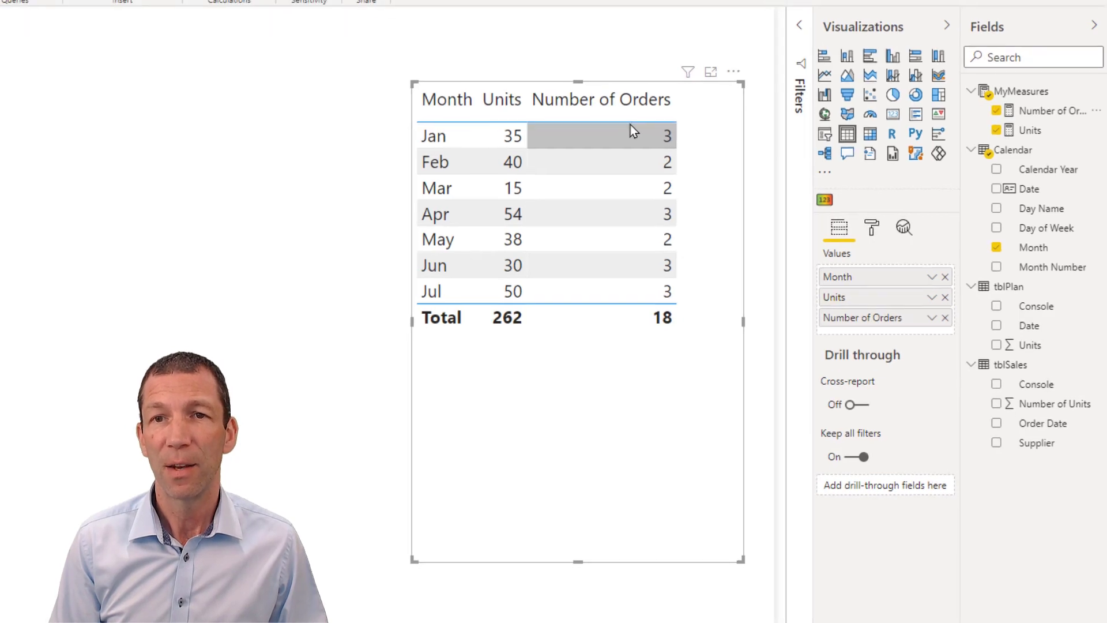
pyautogui.click(1053, 110)
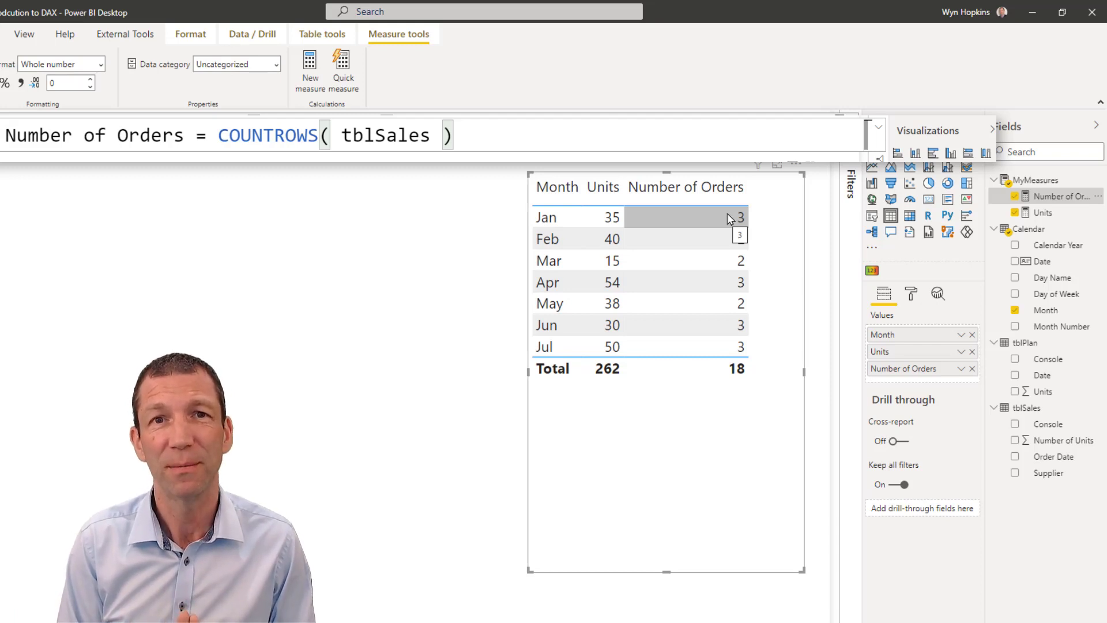
# Start a new measure in MyMeasures named Units sold YTD using the TOTALYTD function.
pyautogui.rightClick(1045, 180)
pyautogui.click(1005, 183)
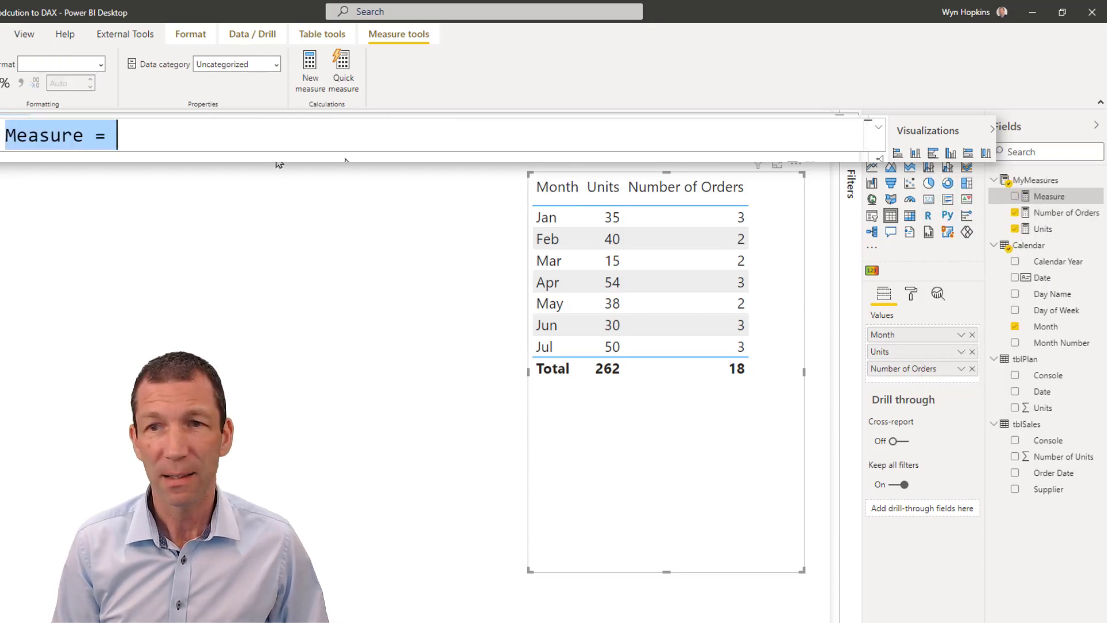
pyautogui.write('Units ')
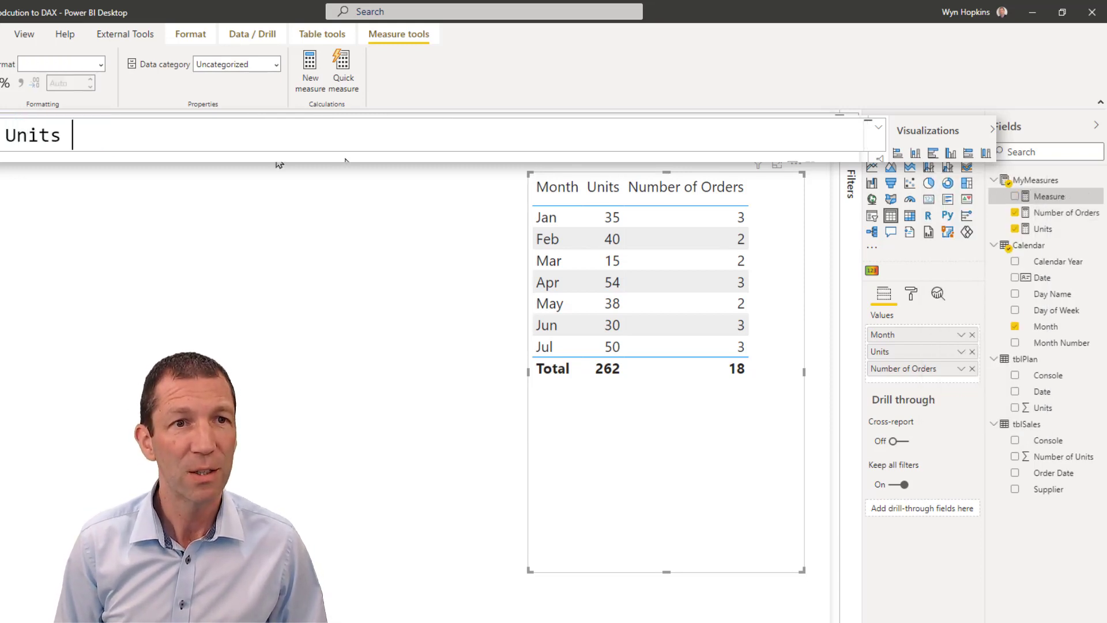
pyautogui.write('sold Y')
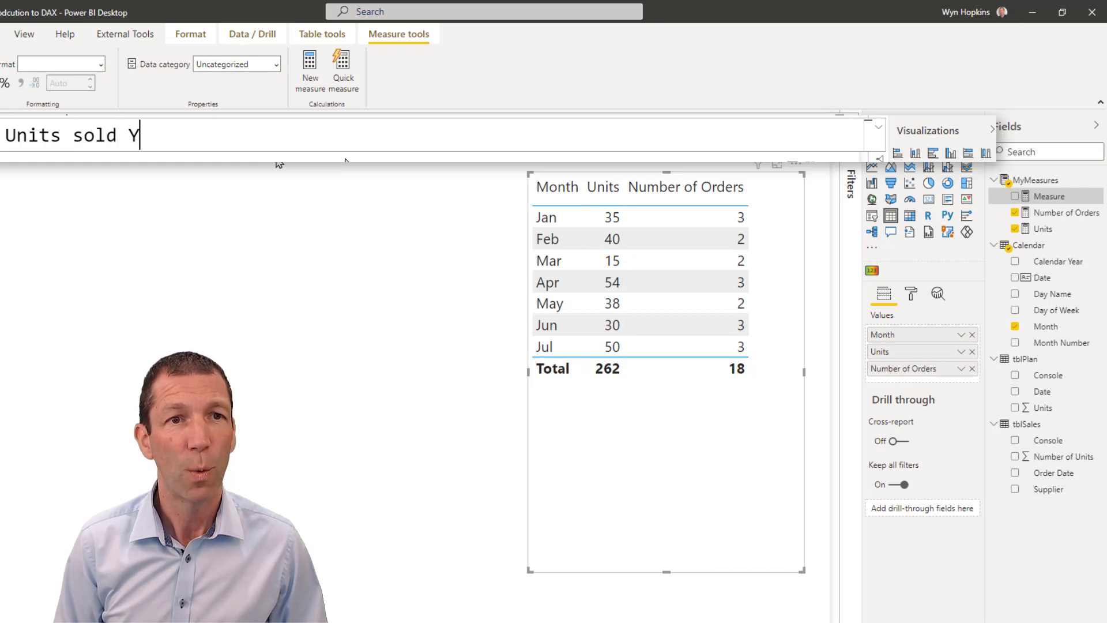
pyautogui.write('TD = TOTAL')
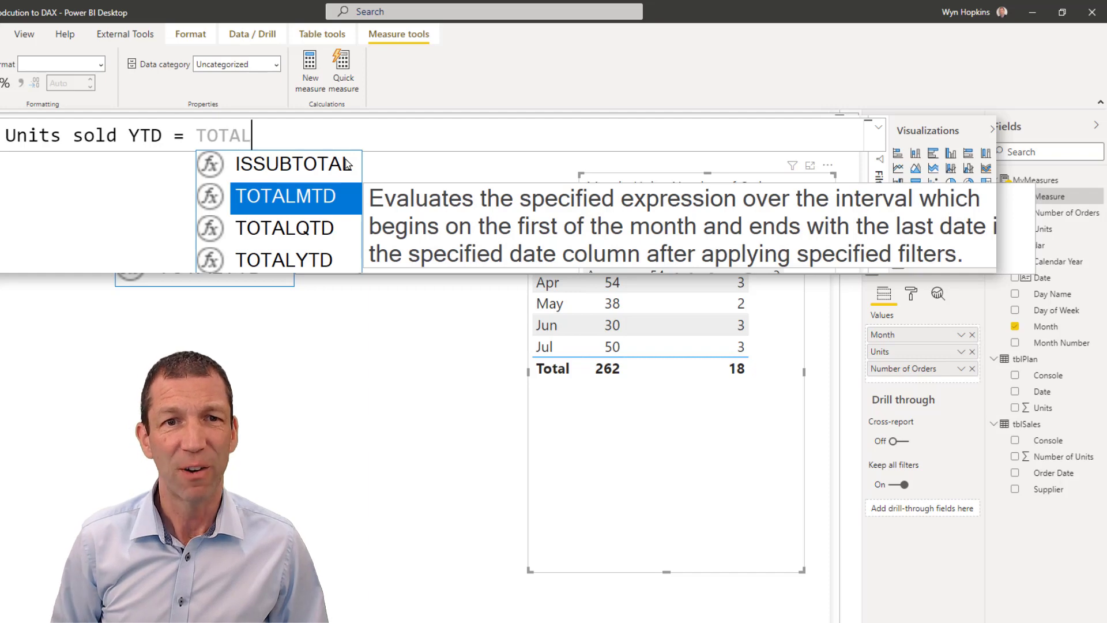
pyautogui.press('Down')
pyautogui.press('Down')
pyautogui.press('Tab')
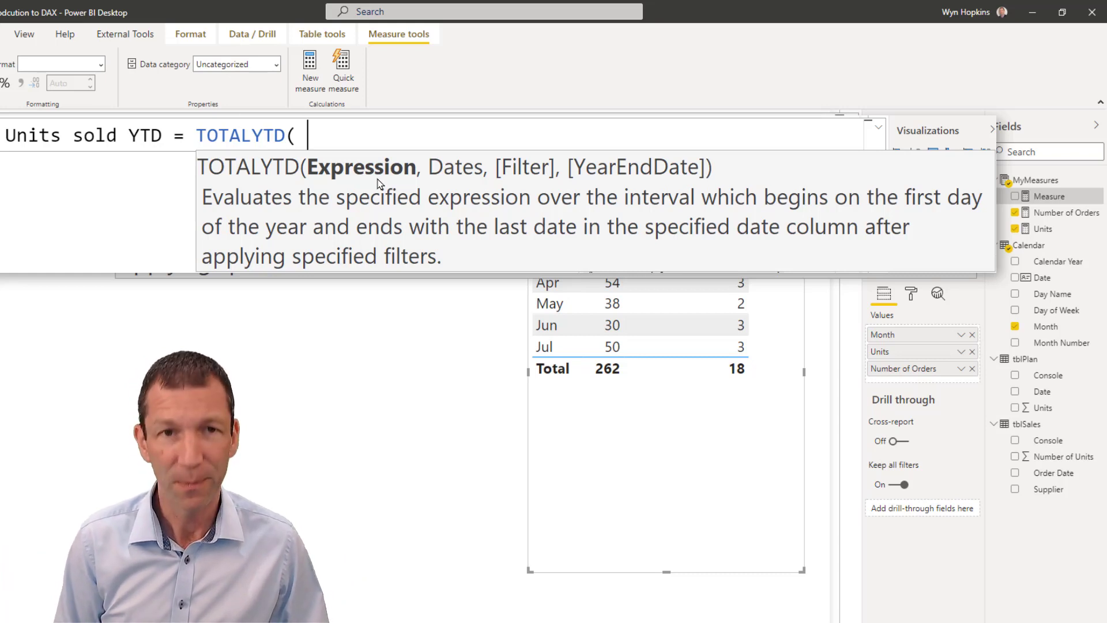
# Complete the TOTALYTD formula with [Units] as the expression and 'Calendar'[Date] as the dates, and commit the measure.
pyautogui.write('[')
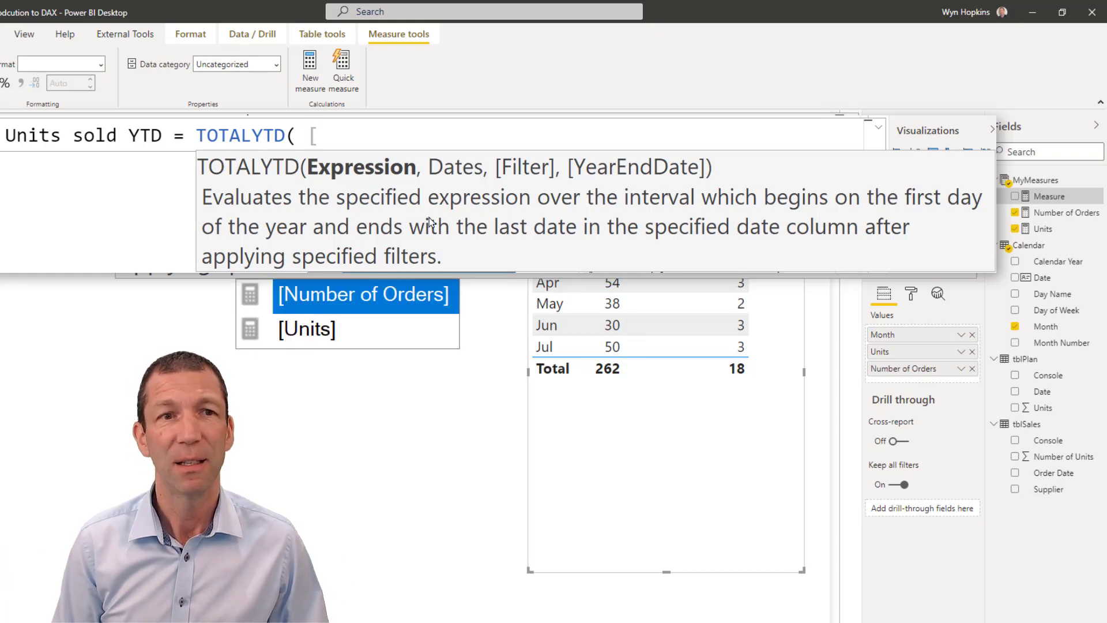
pyautogui.click(312, 332)
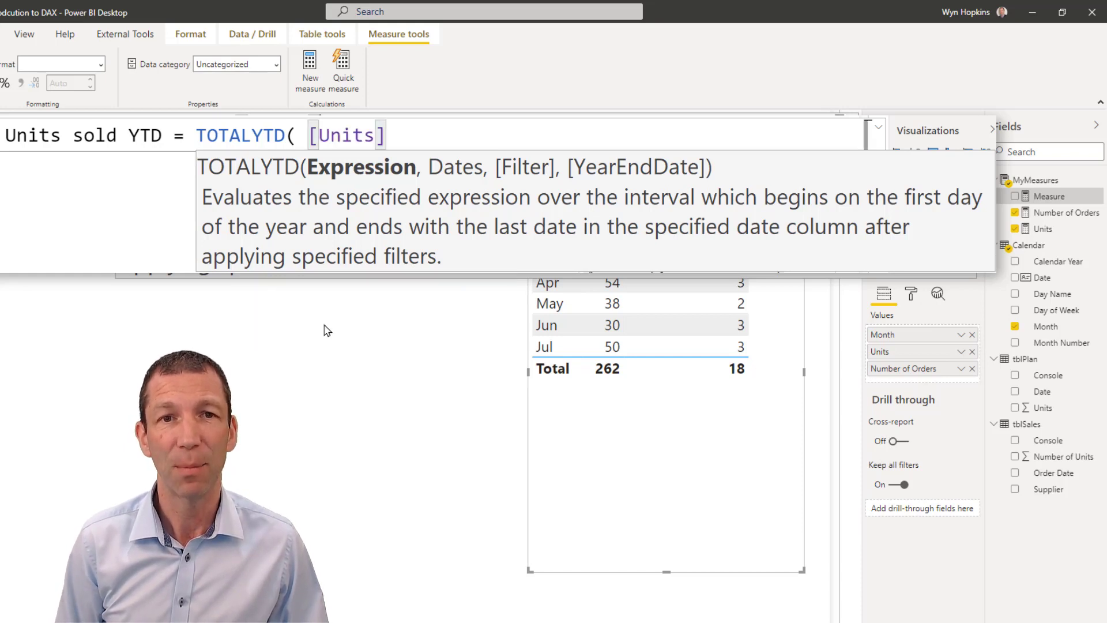
pyautogui.write(',')
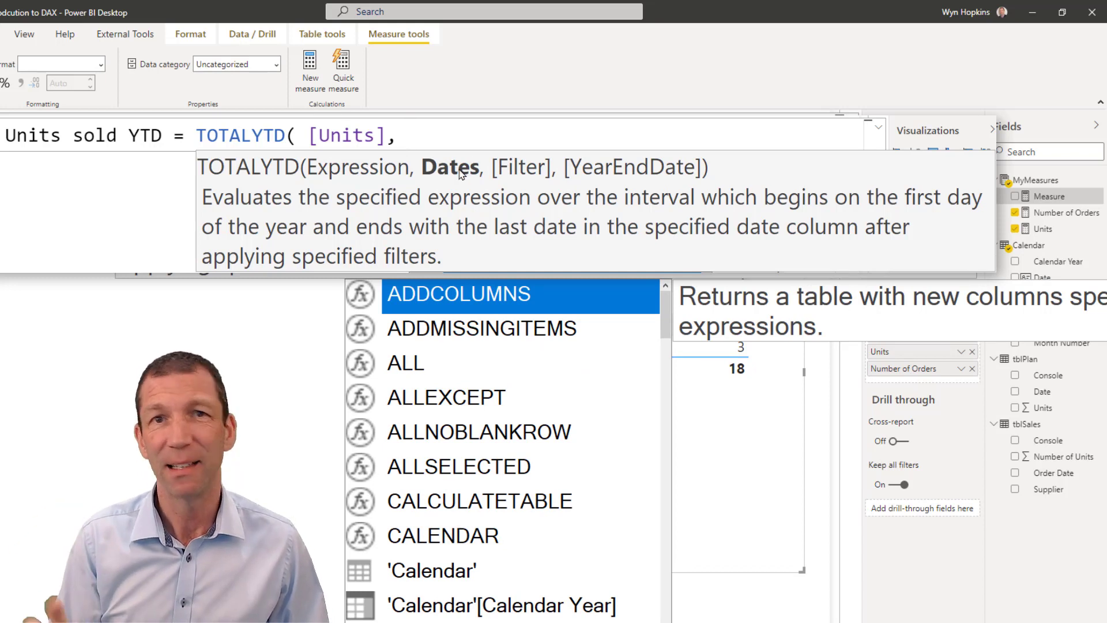
pyautogui.write('Cal')
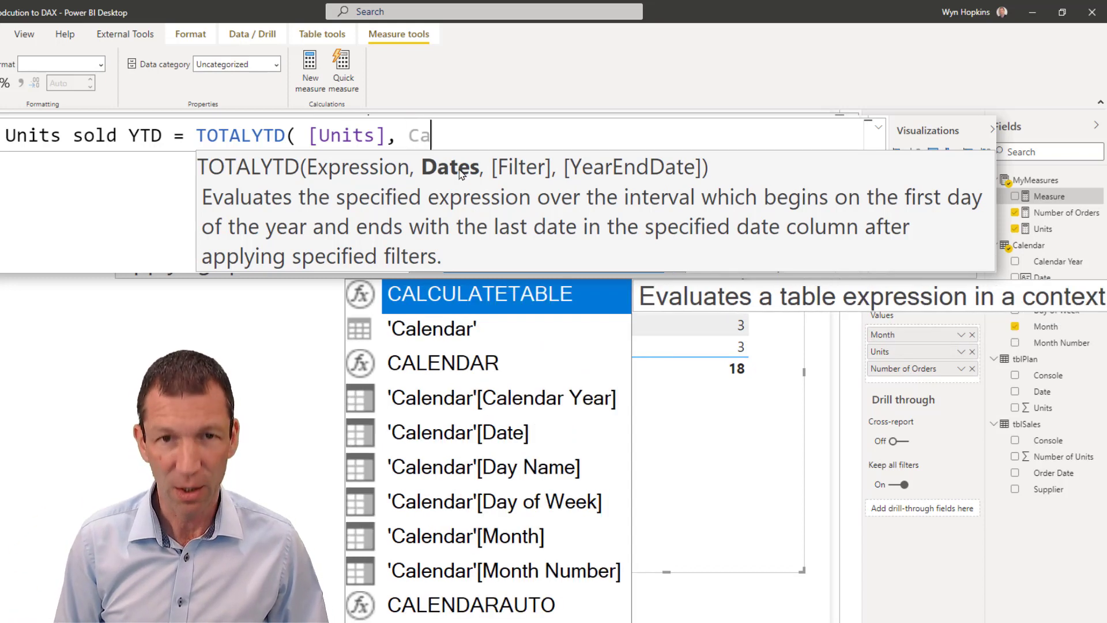
pyautogui.press('Down')
pyautogui.press('Down')
pyautogui.press('Down')
pyautogui.press('Down')
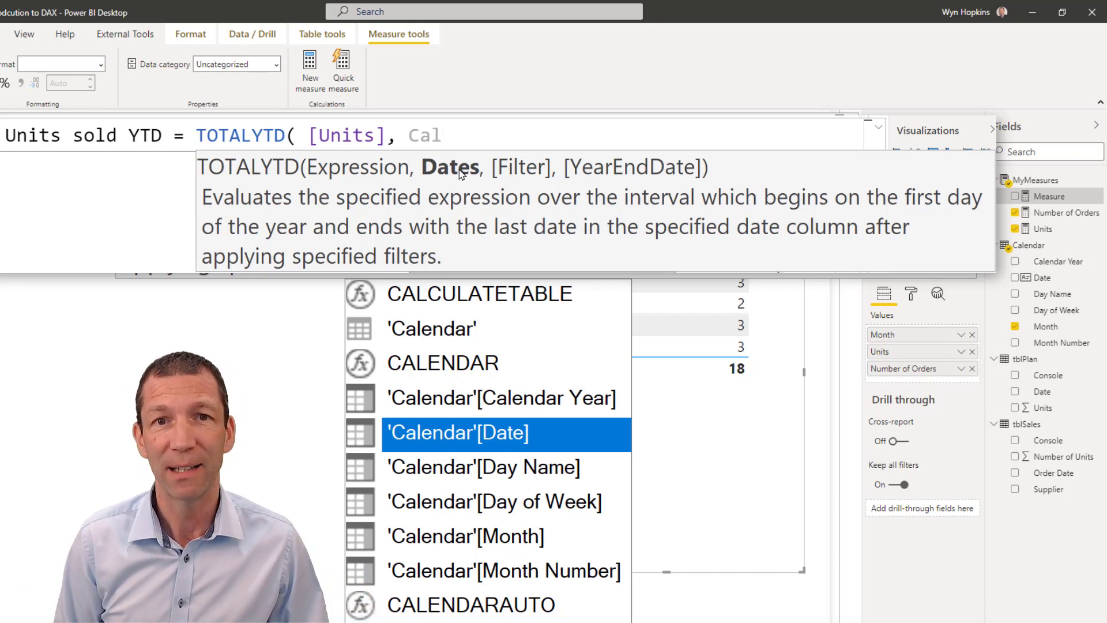
pyautogui.press('Tab')
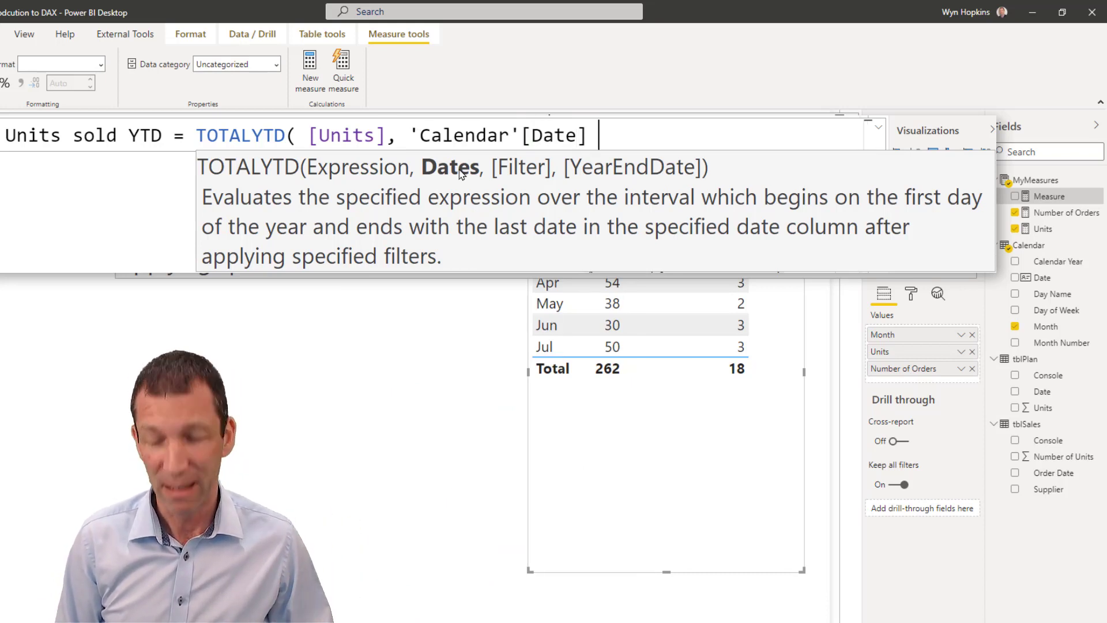
pyautogui.write(')')
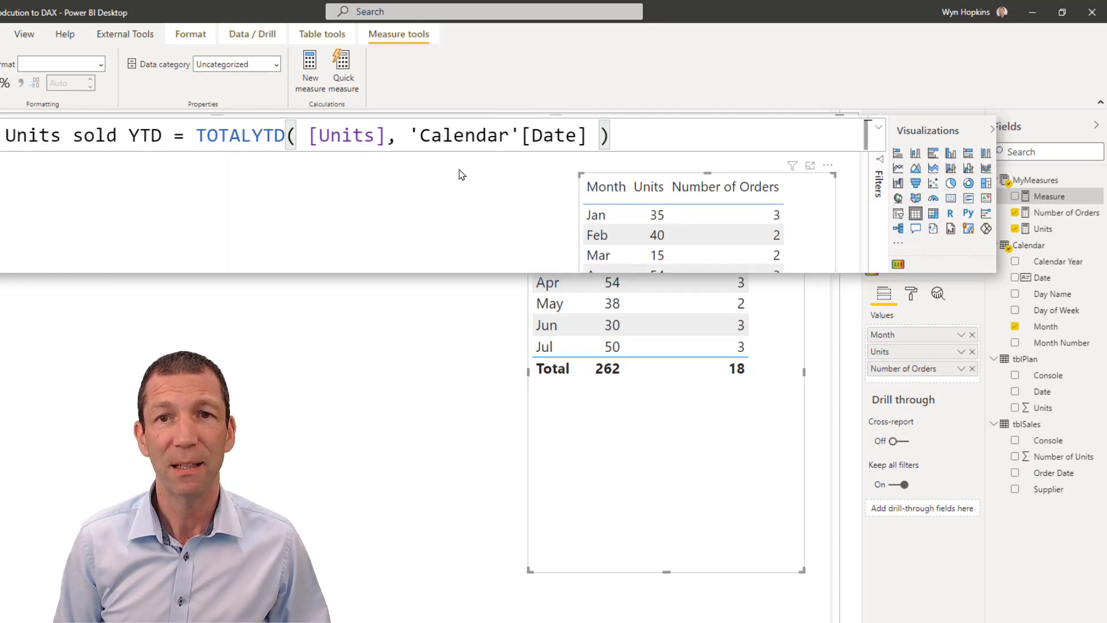
pyautogui.press('Return')
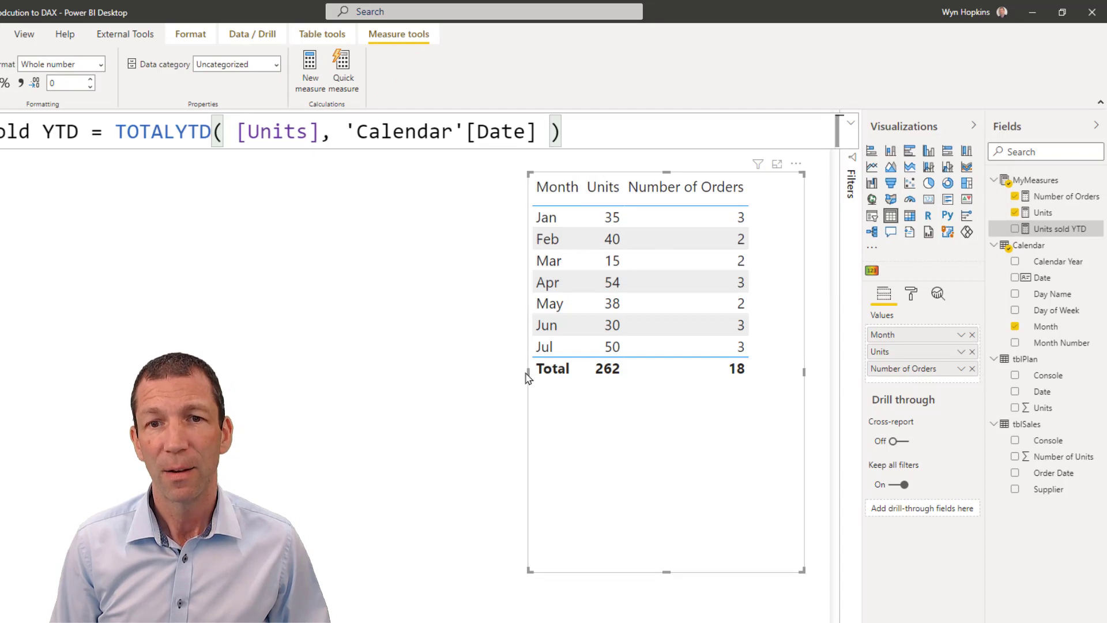
# Widen the month table visual and add the Units sold YTD measure to it.
pyautogui.click(536, 376)
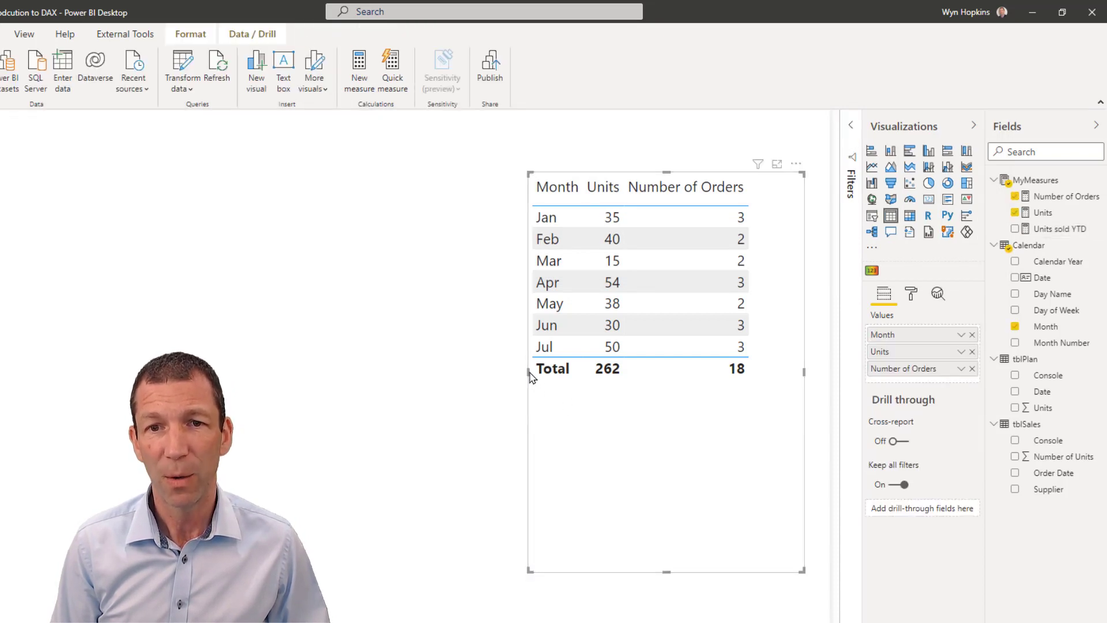
pyautogui.moveTo(529, 372); pyautogui.dragTo(374, 372)
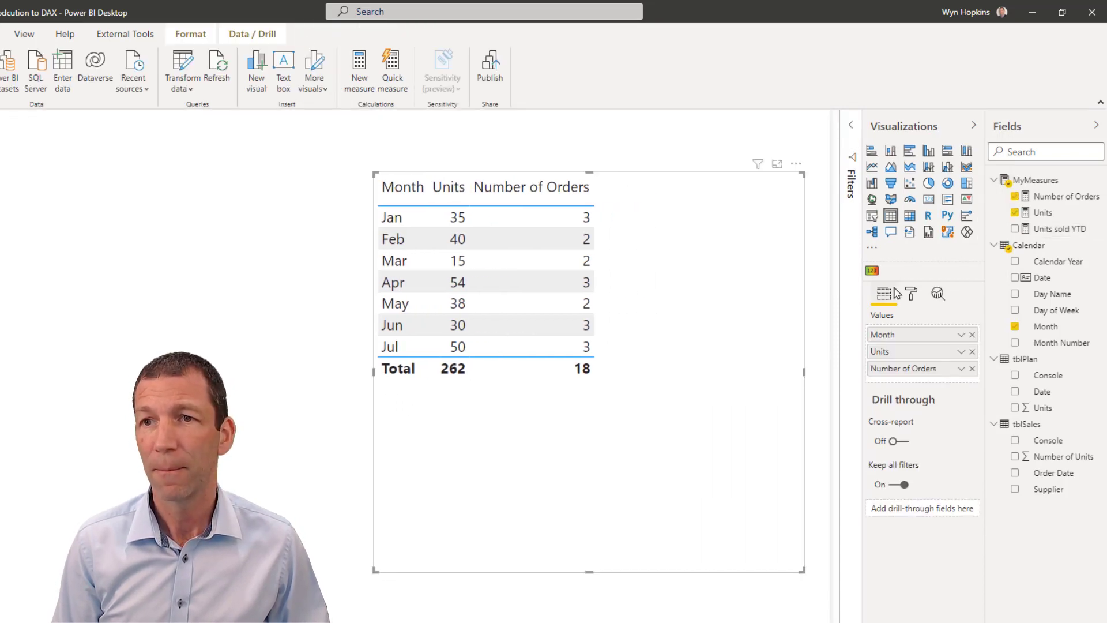
pyautogui.click(1014, 229)
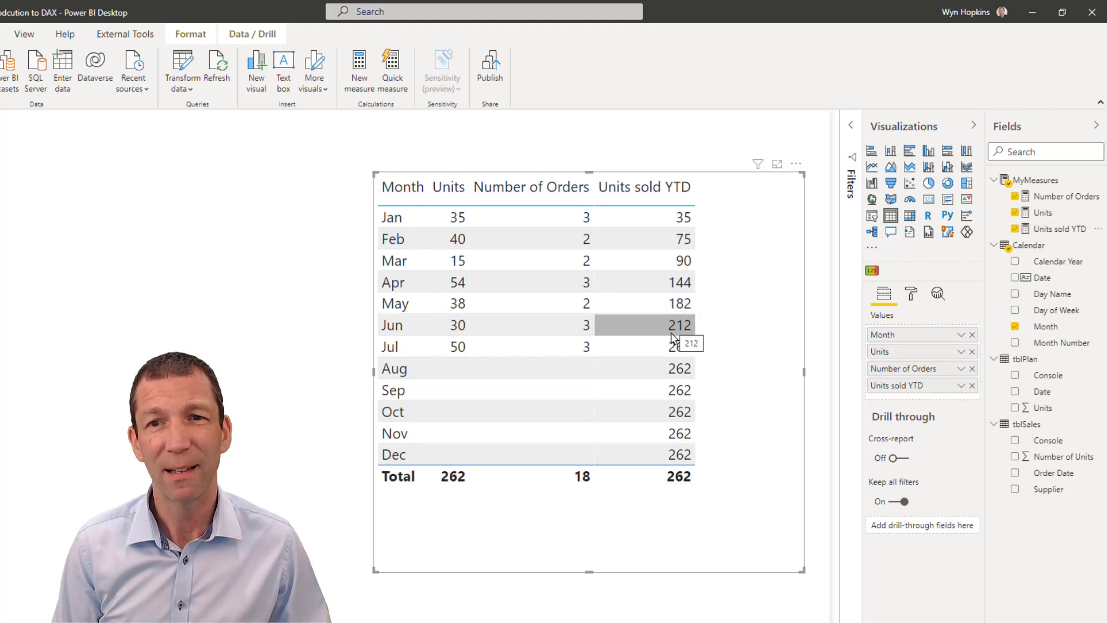
# Compare the Units sold YTD and Units formulas with the monthly values, and review the table relationships in the model.
pyautogui.click(1047, 230)
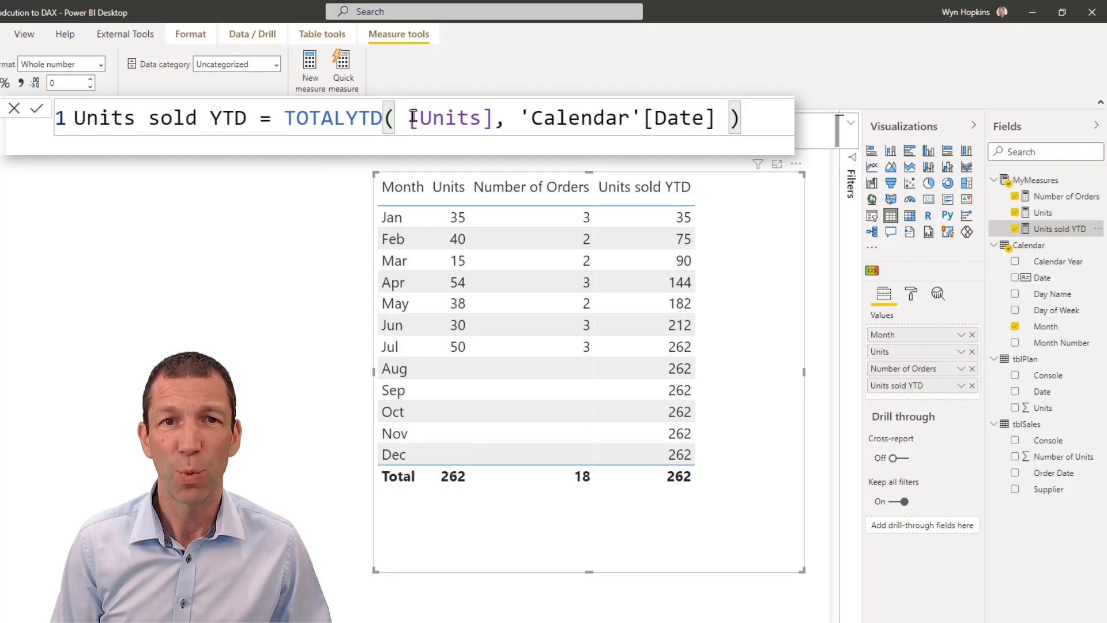
pyautogui.click(1043, 213)
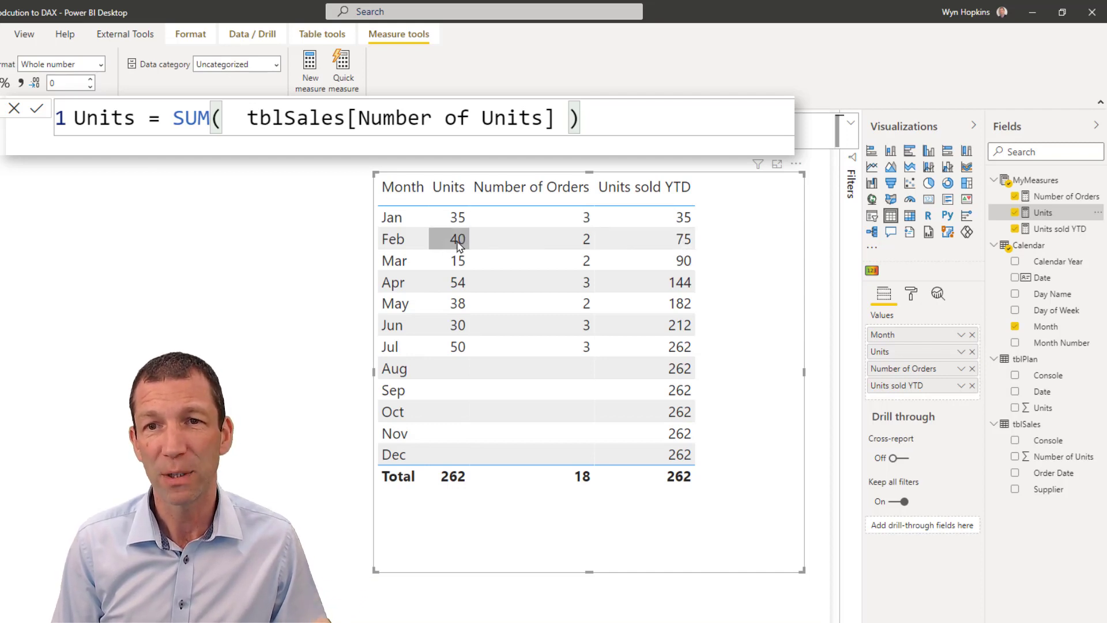
pyautogui.click(1061, 229)
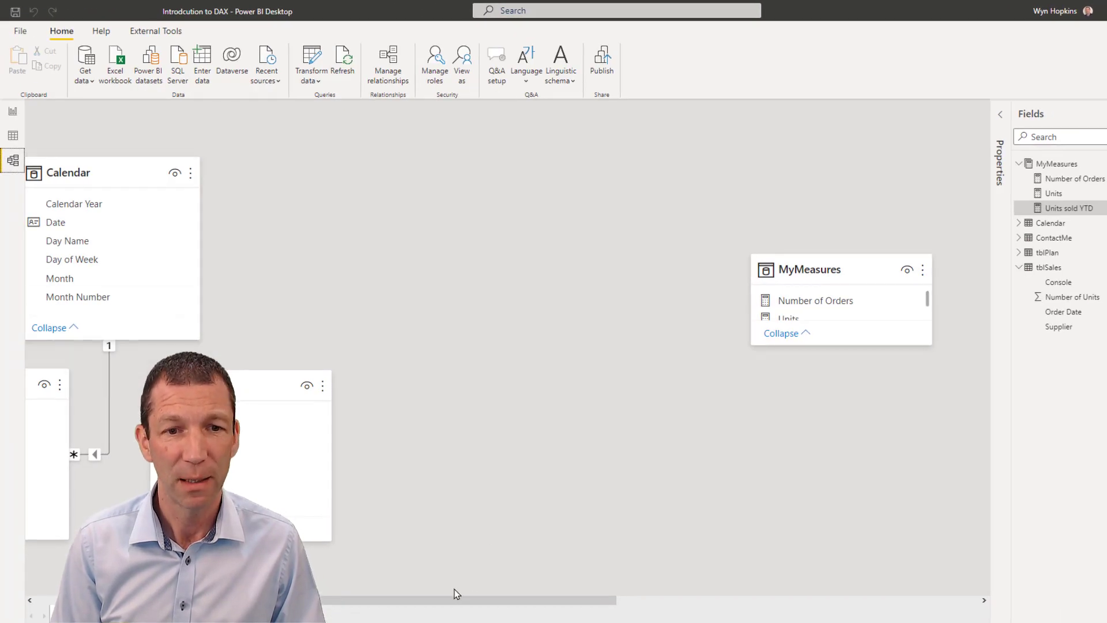
pyautogui.moveTo(454, 599); pyautogui.dragTo(173, 600)
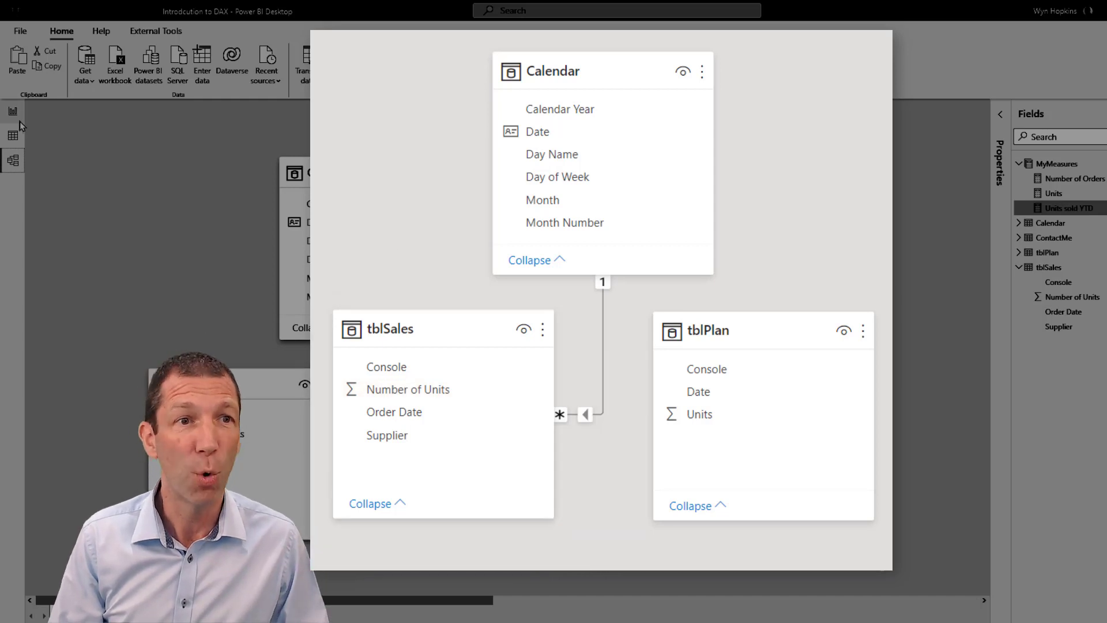
# Extend the tblSales Order Date filter with 13 and 27 February and 12 and 26 March 2020, then return to the report.
pyautogui.click(13, 135)
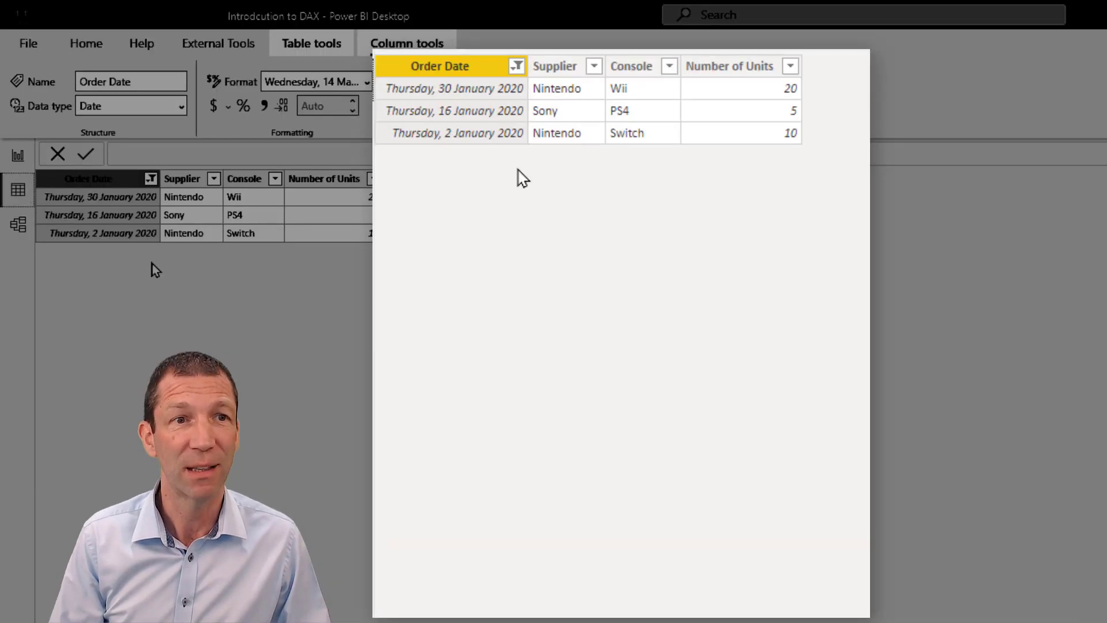
pyautogui.click(151, 179)
pyautogui.click(558, 326)
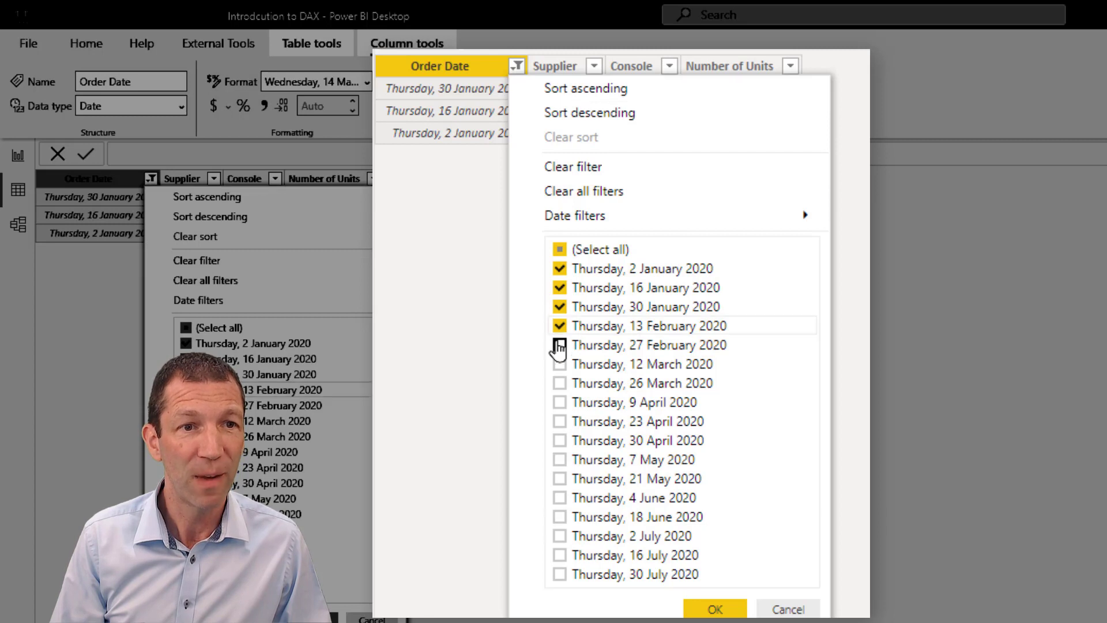
pyautogui.click(559, 345)
pyautogui.click(560, 364)
pyautogui.click(560, 383)
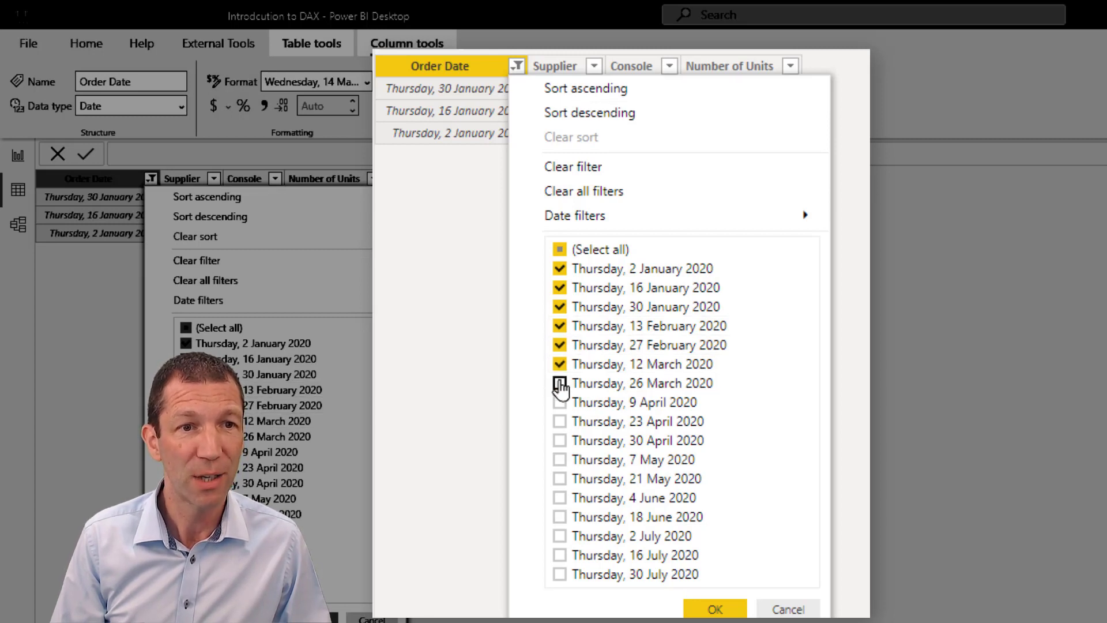
pyautogui.click(715, 609)
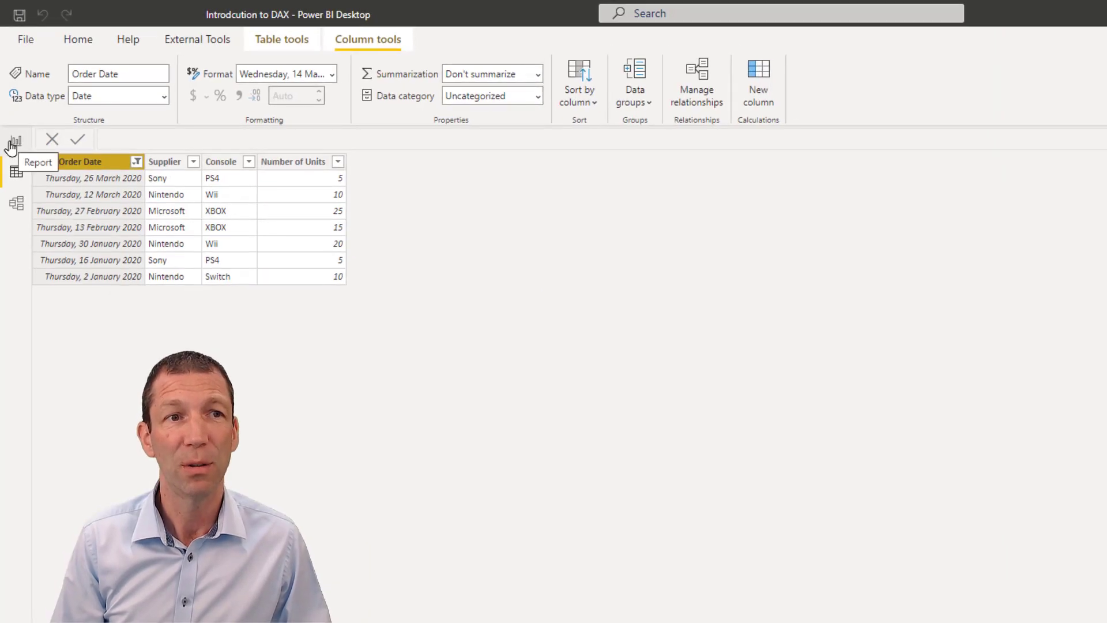
pyautogui.click(16, 155)
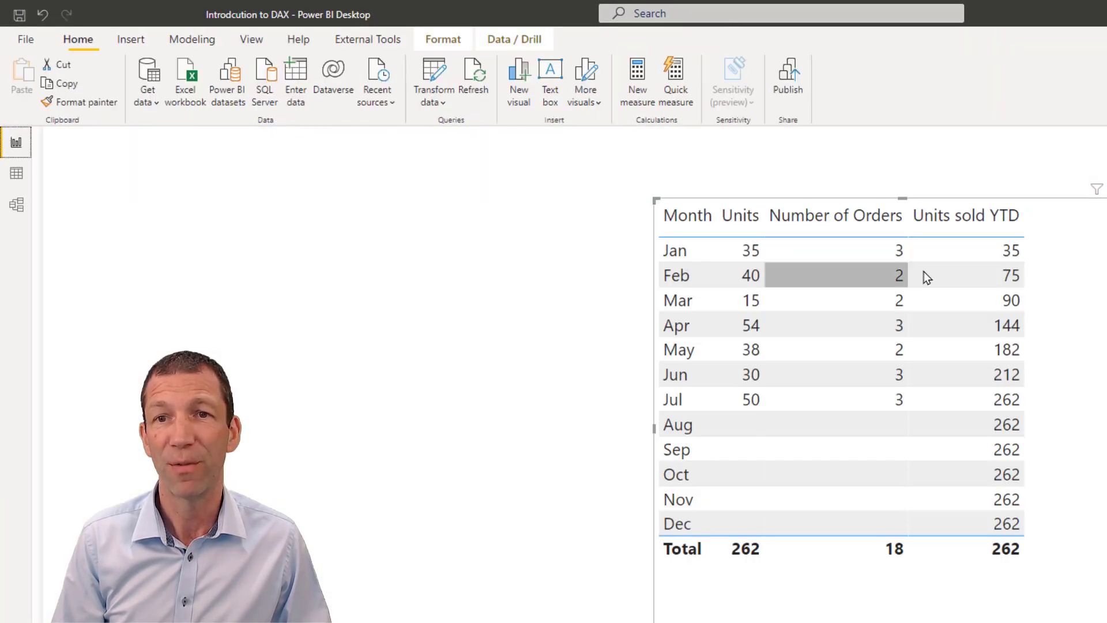